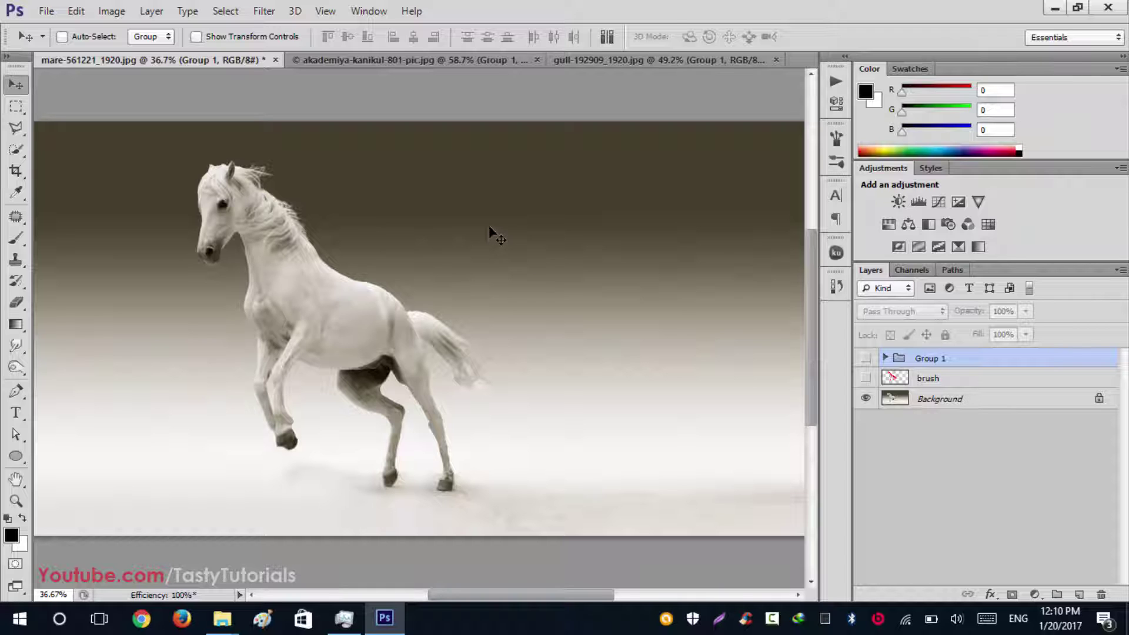
Make the brush layer and Group 1 visible over the horse photo.
{"action": "scroll", "coordinate": [492, 235], "scroll_direction": "down", "scroll_amount": 2}
{"action": "scroll", "coordinate": [466, 245], "scroll_direction": "up", "scroll_amount": 1}
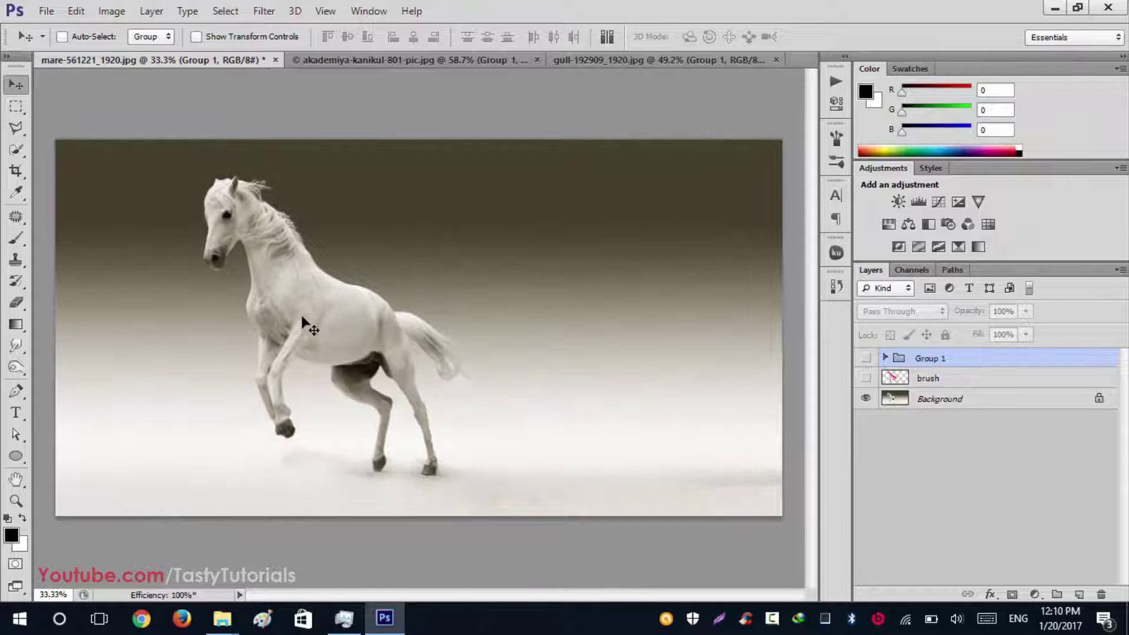
{"action": "scroll", "coordinate": [303, 319], "scroll_direction": "up", "scroll_amount": 1}
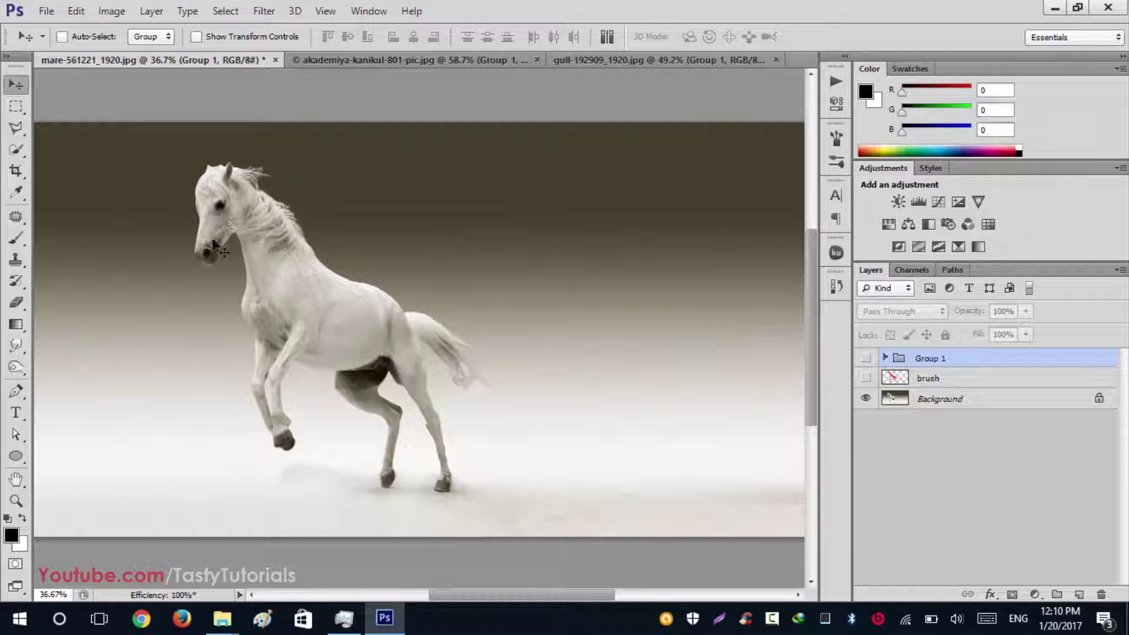
{"action": "left_click", "coordinate": [867, 377]}
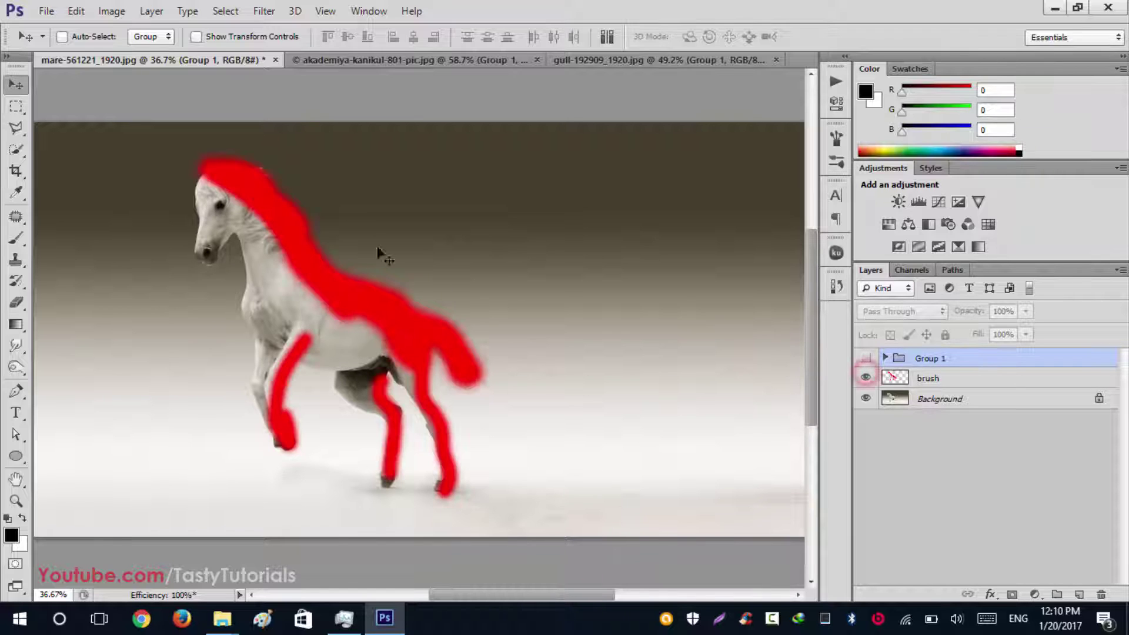
{"action": "left_click", "coordinate": [865, 357]}
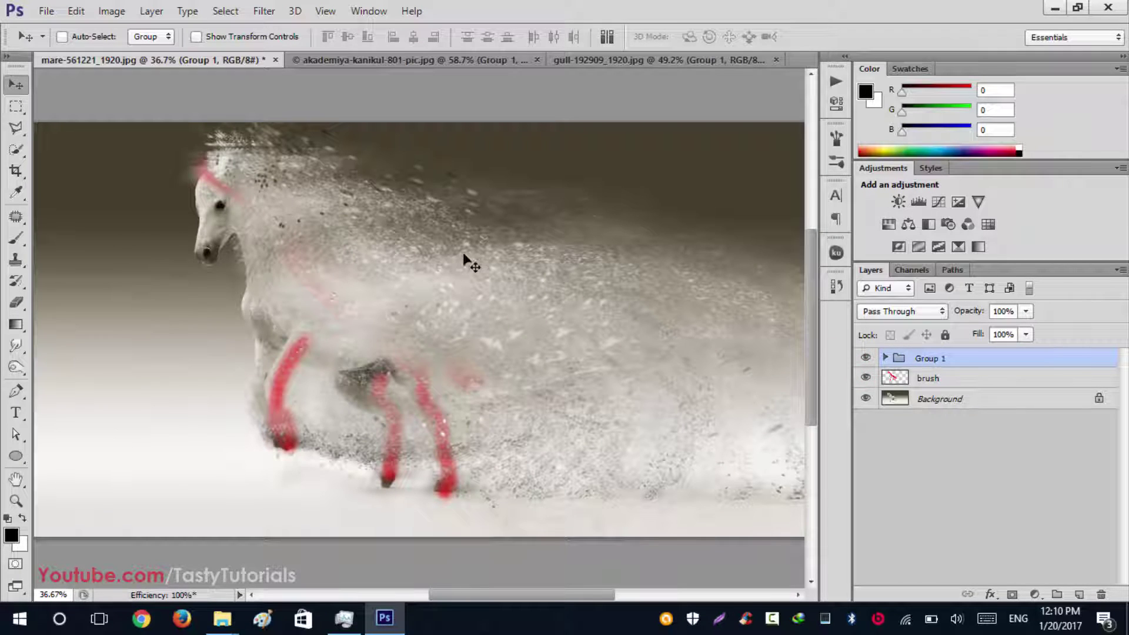
{"action": "scroll", "coordinate": [605, 289], "scroll_direction": "down", "scroll_amount": 2}
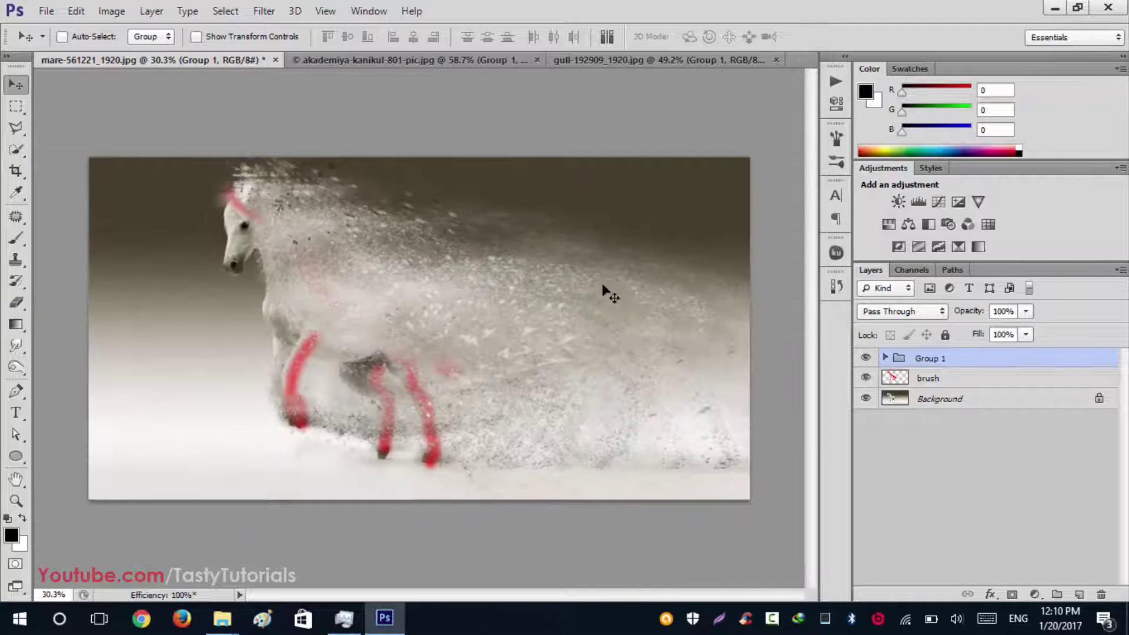
Expand Group 1 and its Dust Storm group, and make all the hidden layers and subgroups inside Dust Storm visible.
{"action": "left_click", "coordinate": [886, 358]}
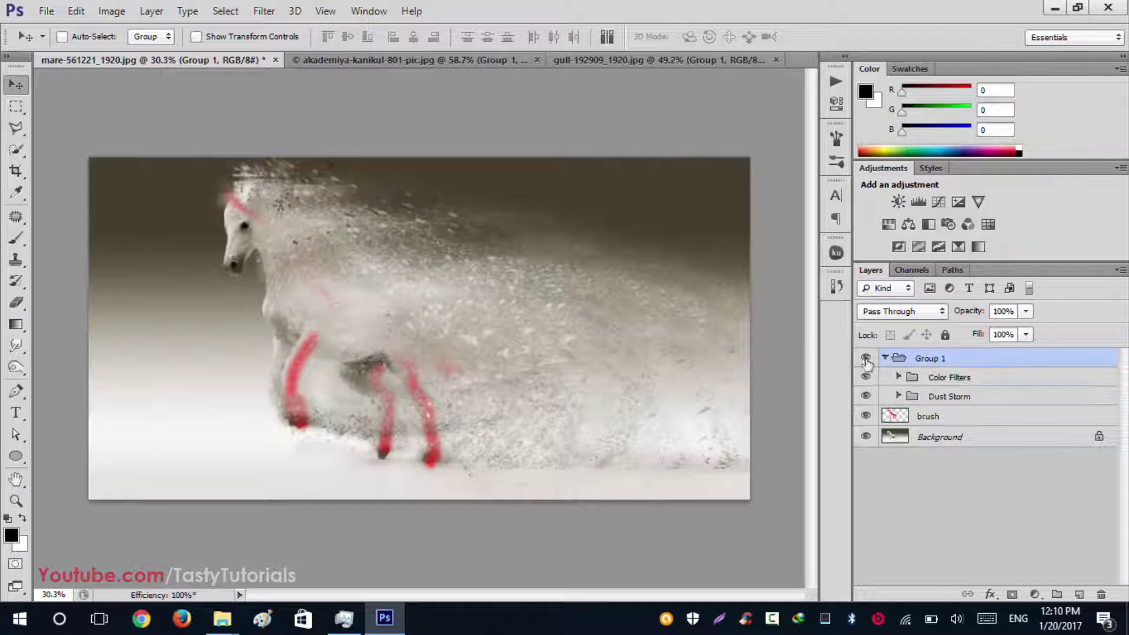
{"action": "left_click", "coordinate": [950, 398]}
{"action": "left_click", "coordinate": [898, 397]}
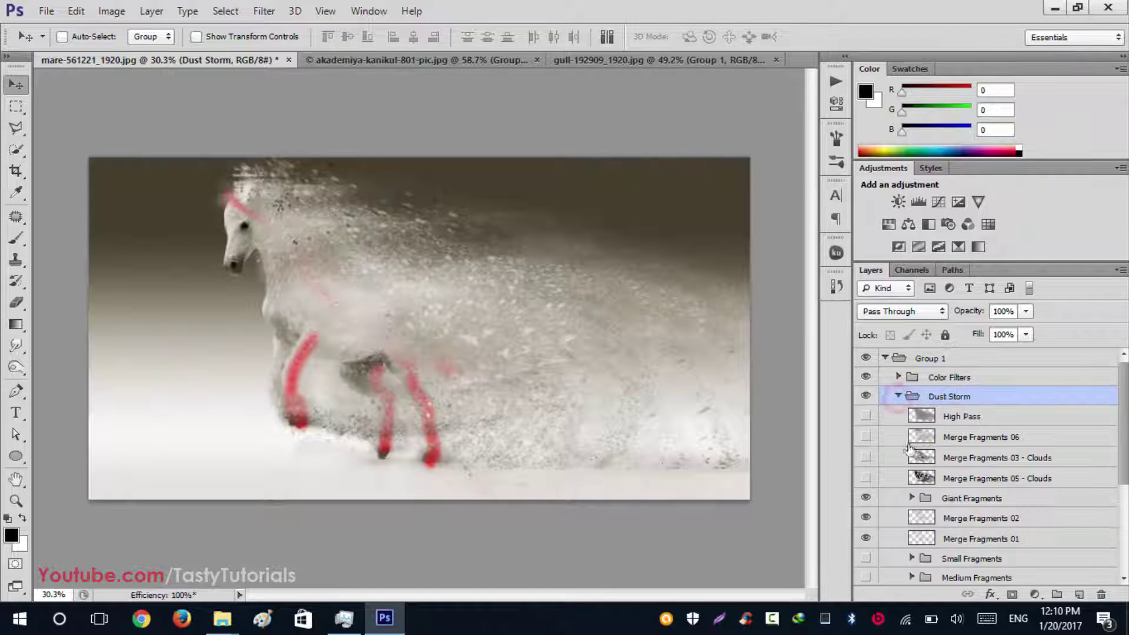
{"action": "left_click_drag", "start_coordinate": [865, 416], "coordinate": [866, 521]}
{"action": "scroll", "coordinate": [866, 488], "scroll_direction": "down", "scroll_amount": 3}
{"action": "scroll", "coordinate": [867, 503], "scroll_direction": "down", "scroll_amount": 3}
{"action": "scroll", "coordinate": [882, 470], "scroll_direction": "down", "scroll_amount": 2}
{"action": "left_click", "coordinate": [866, 525]}
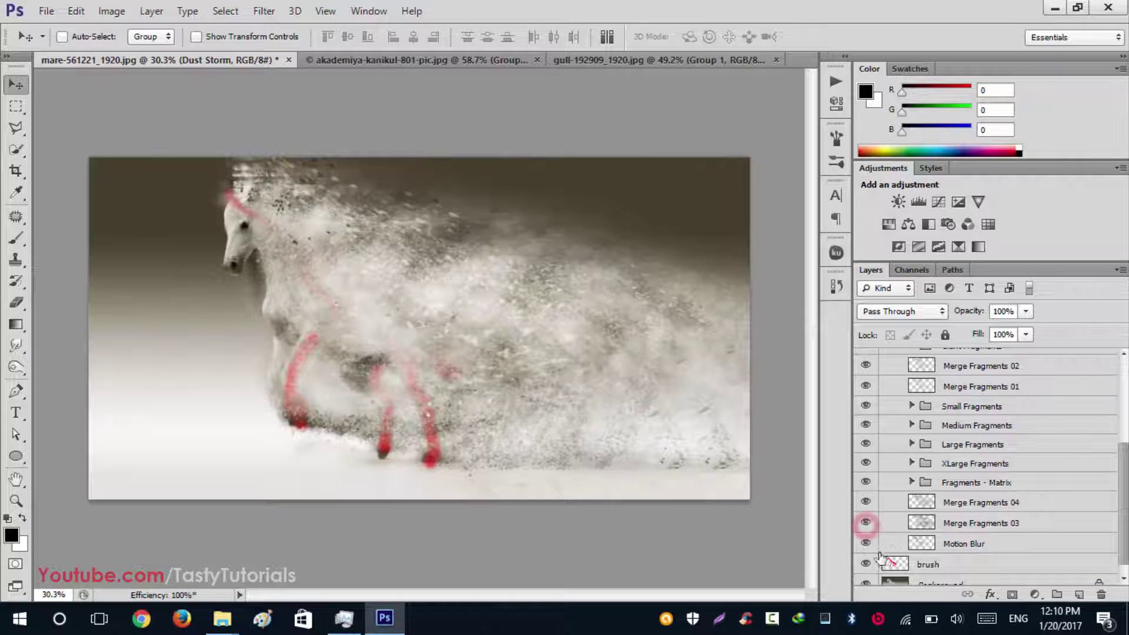
Hide the brush layer, collapse the Dust Storm group and Group 1, and deselect all layers.
{"action": "left_click", "coordinate": [865, 563]}
{"action": "scroll", "coordinate": [885, 473], "scroll_direction": "up", "scroll_amount": 3}
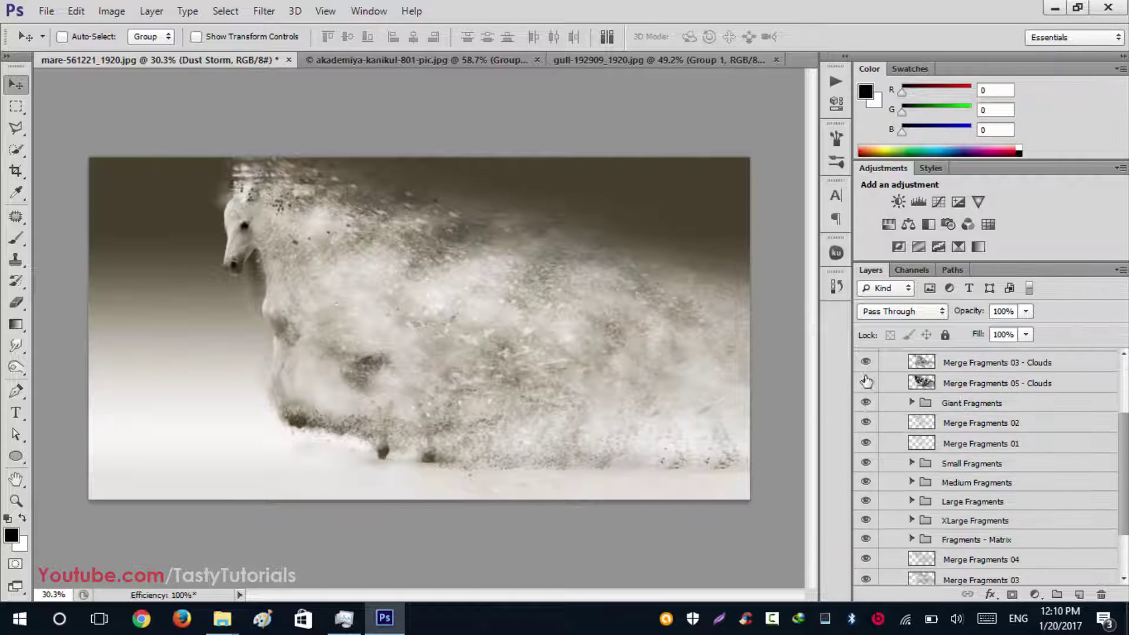
{"action": "scroll", "coordinate": [888, 459], "scroll_direction": "up", "scroll_amount": 5}
{"action": "left_click", "coordinate": [898, 395]}
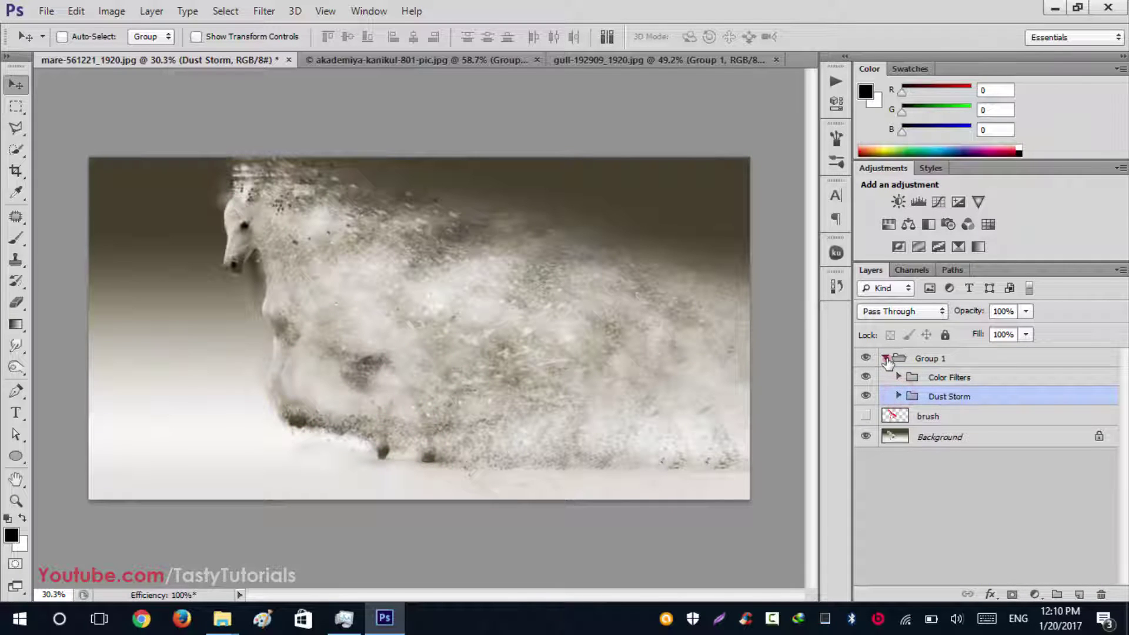
{"action": "left_click", "coordinate": [885, 358]}
{"action": "left_click", "coordinate": [899, 443]}
{"action": "key", "text": "ctrl+minus"}
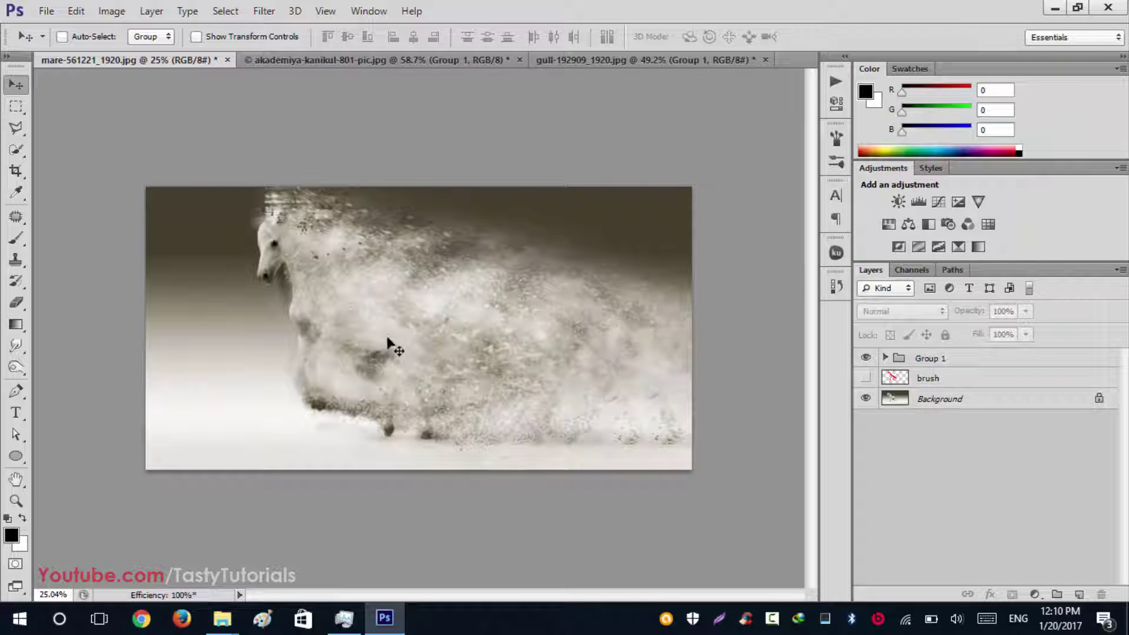
{"action": "scroll", "coordinate": [542, 341], "scroll_direction": "up", "scroll_amount": 5}
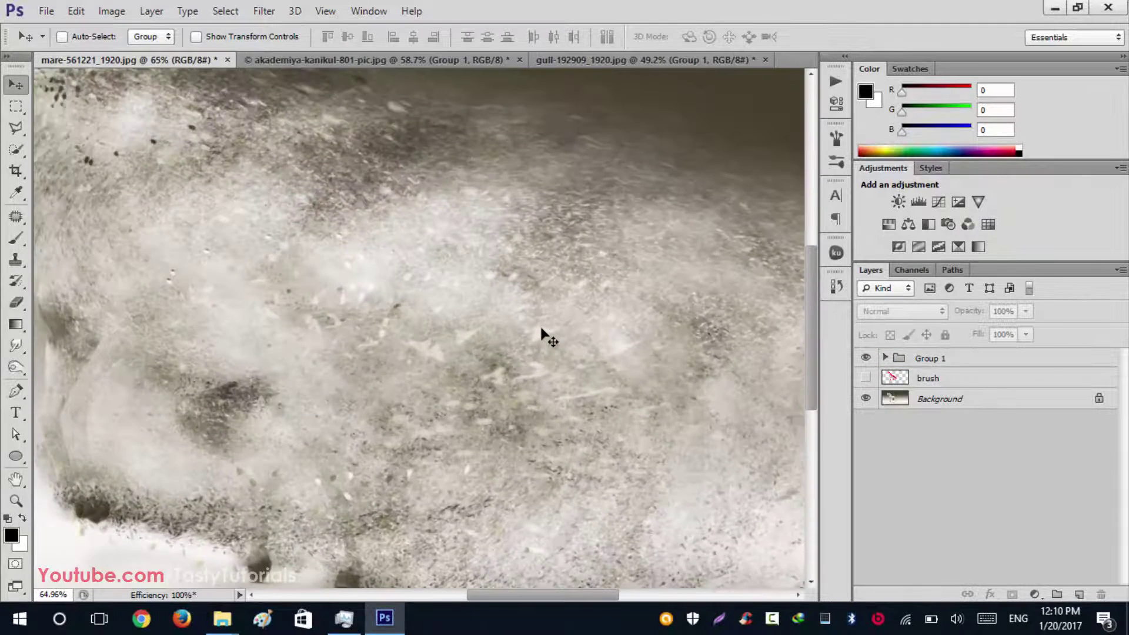
{"action": "scroll", "coordinate": [542, 336], "scroll_direction": "up", "scroll_amount": 1}
{"action": "left_click_drag", "start_coordinate": [817, 322], "coordinate": [814, 371]}
{"action": "scroll", "coordinate": [595, 357], "scroll_direction": "down", "scroll_amount": 4}
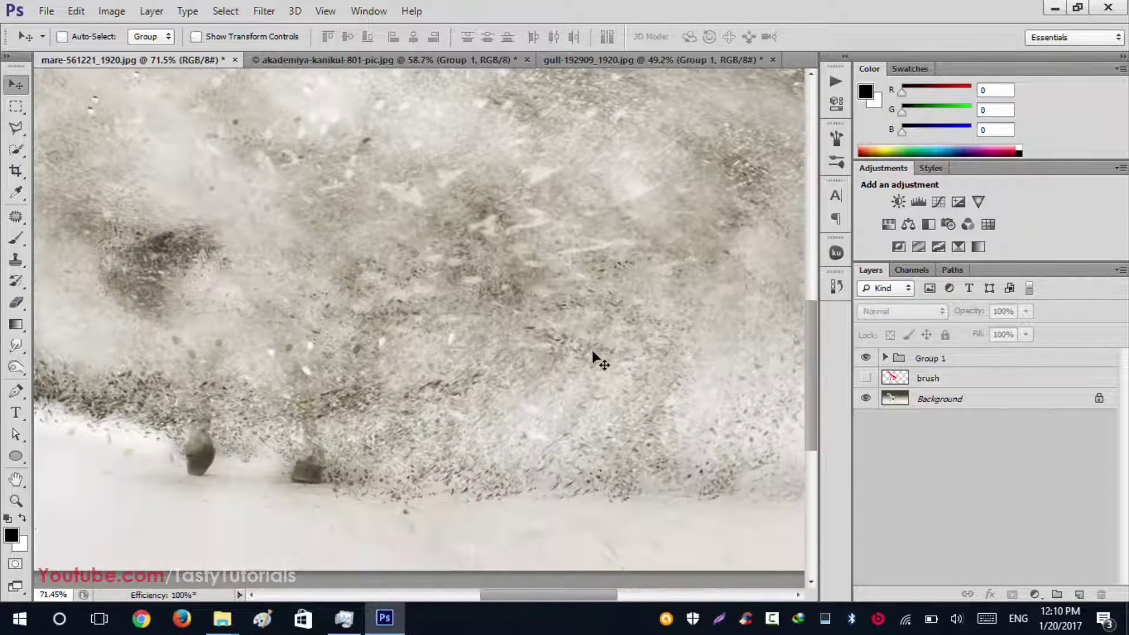
{"action": "scroll", "coordinate": [784, 450], "scroll_direction": "down", "scroll_amount": 1}
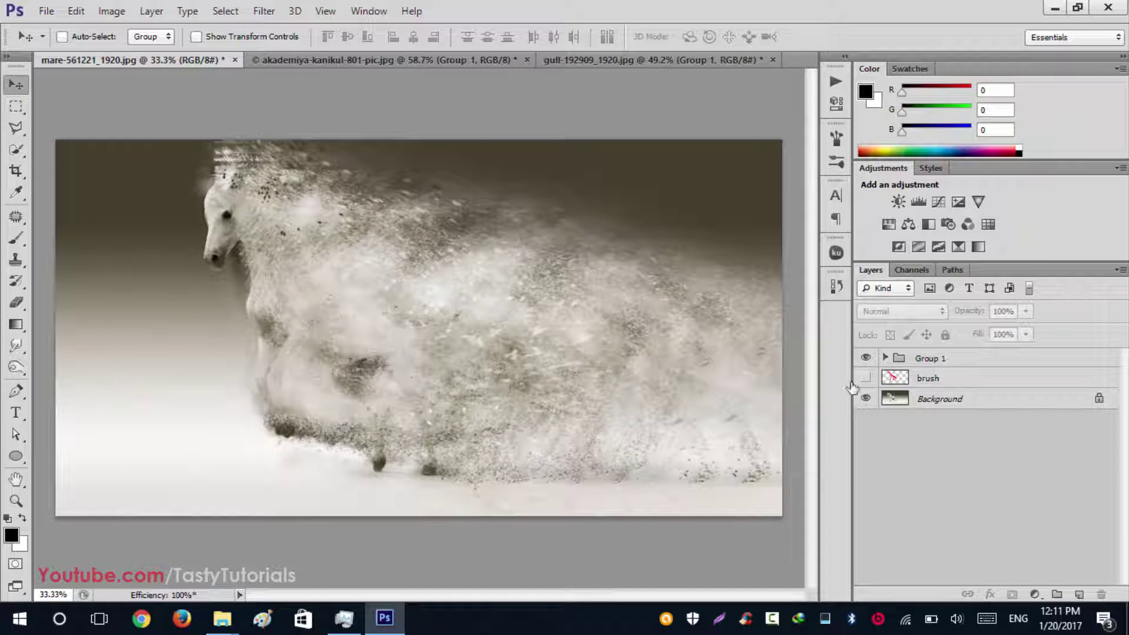
Expand the Dust Storm group and hide its Small, Medium, Large, XLarge and Fragments - Matrix groups.
{"action": "left_click", "coordinate": [884, 357]}
{"action": "left_click", "coordinate": [898, 391]}
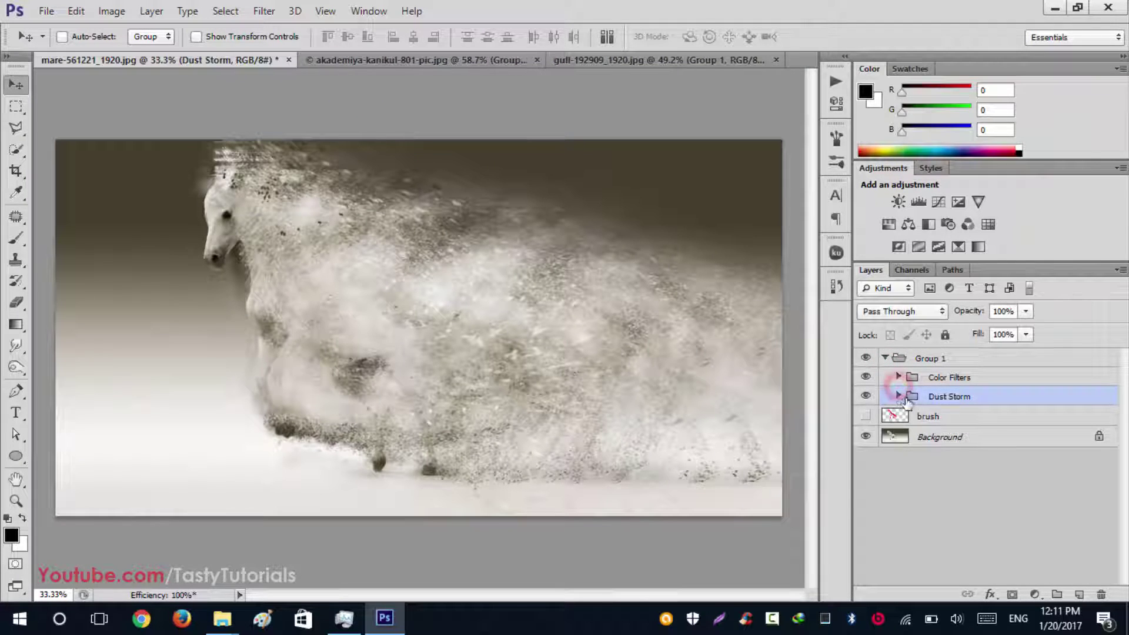
{"action": "left_click", "coordinate": [899, 395]}
{"action": "scroll", "coordinate": [900, 435], "scroll_direction": "down", "scroll_amount": 5}
{"action": "left_click", "coordinate": [868, 521]}
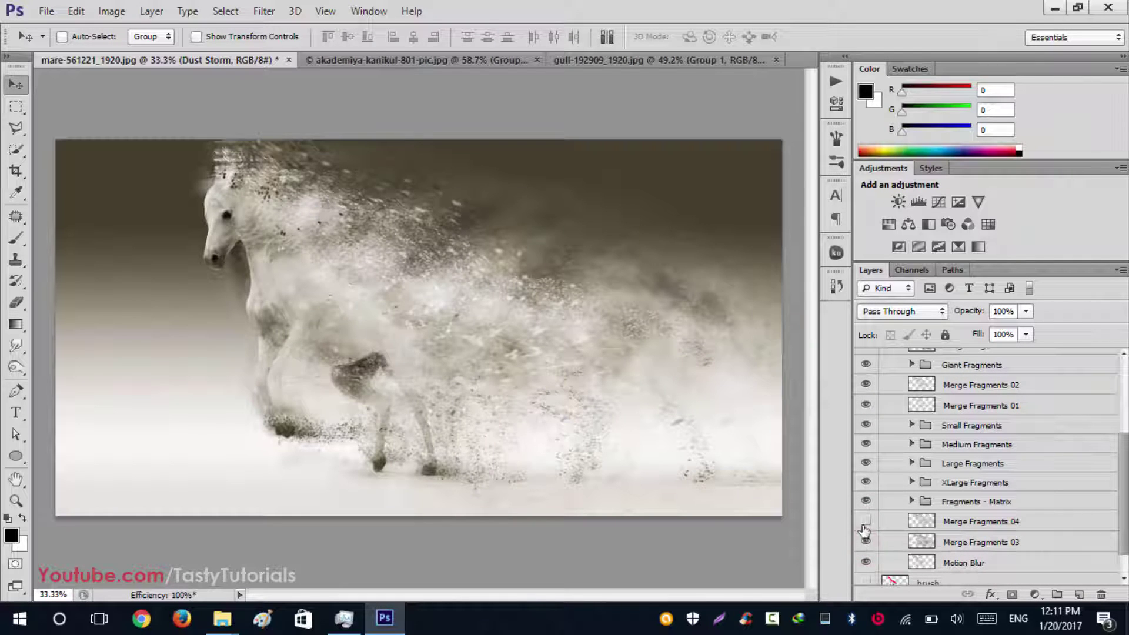
{"action": "left_click", "coordinate": [867, 521]}
{"action": "left_click", "coordinate": [865, 425]}
{"action": "left_click_drag", "start_coordinate": [865, 445], "coordinate": [868, 501]}
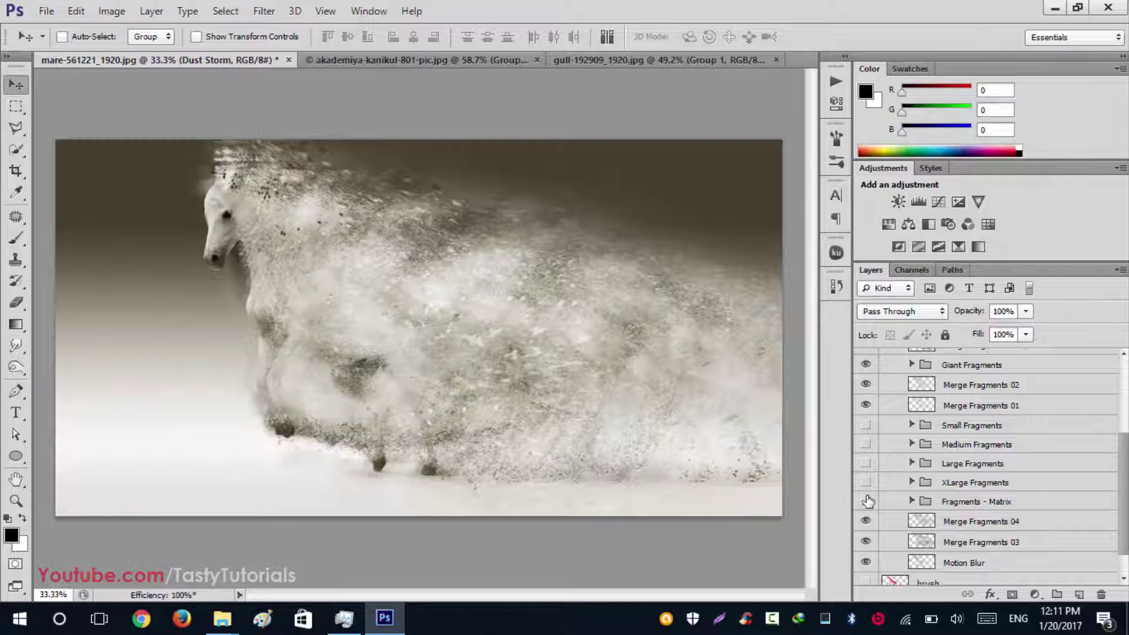
Hide the Merge Fragments 01, 02 and 06 layers and the Merge Fragments 03 - Clouds and 05 - Clouds layers.
{"action": "scroll", "coordinate": [869, 440], "scroll_direction": "up", "scroll_amount": 3}
{"action": "left_click_drag", "start_coordinate": [869, 457], "coordinate": [865, 480]}
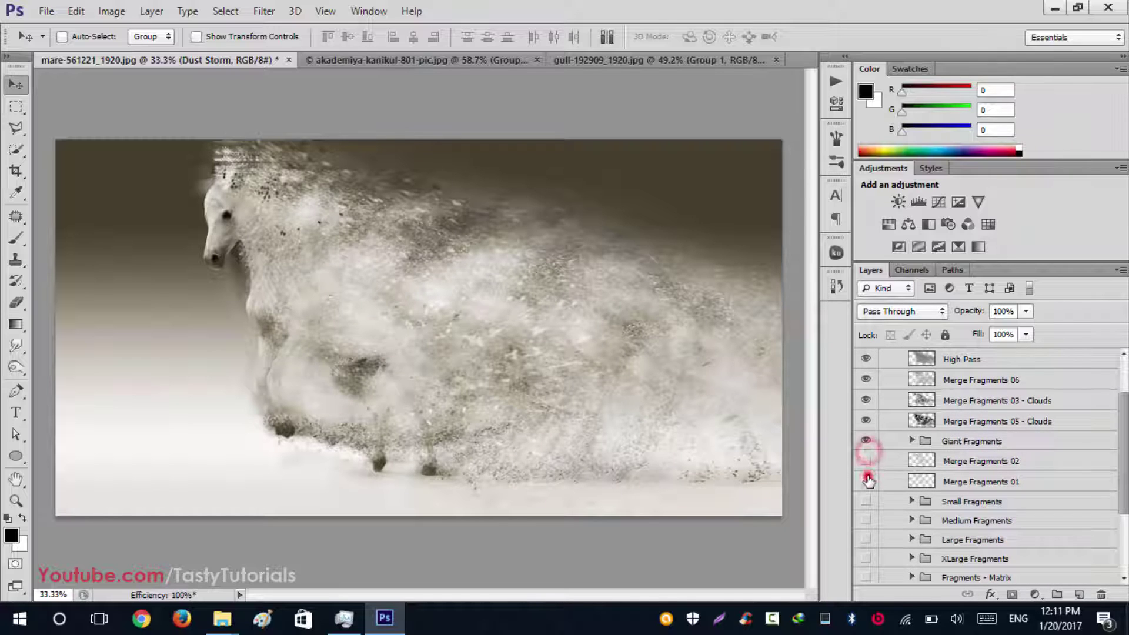
{"action": "left_click_drag", "start_coordinate": [866, 418], "coordinate": [862, 378]}
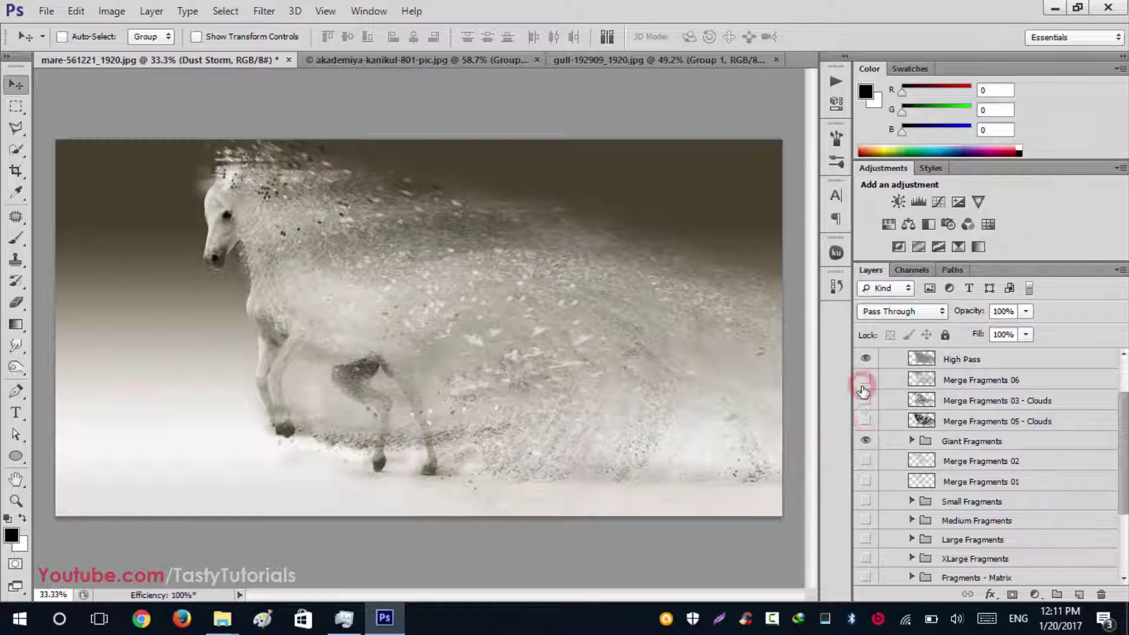
Toggle the visibility of the Giant Fragments group and the High Pass layer to compare their effect.
{"action": "left_click", "coordinate": [865, 440]}
{"action": "left_click", "coordinate": [866, 440]}
{"action": "scroll", "coordinate": [867, 423], "scroll_direction": "up", "scroll_amount": 2}
{"action": "left_click", "coordinate": [867, 399]}
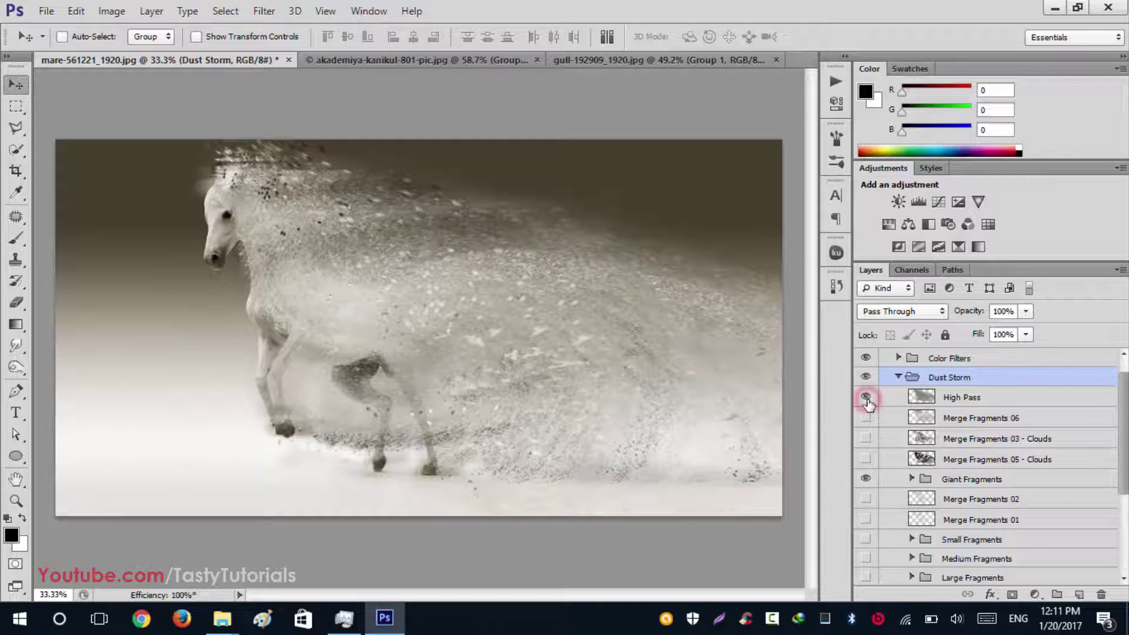
Toggle the Merge Fragments 04 and Merge Fragments 03 layers off and on to compare their effect on the horse.
{"action": "scroll", "coordinate": [880, 471], "scroll_direction": "down", "scroll_amount": 2}
{"action": "left_click", "coordinate": [864, 559]}
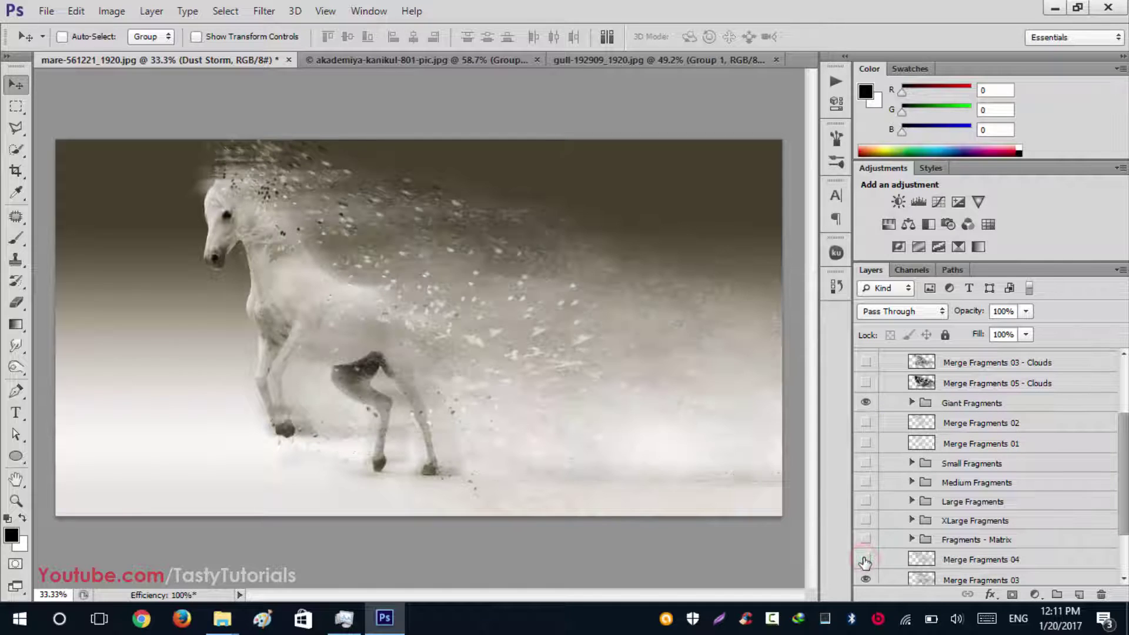
{"action": "left_click", "coordinate": [864, 560]}
{"action": "left_click", "coordinate": [864, 560]}
{"action": "left_click", "coordinate": [864, 559]}
{"action": "scroll", "coordinate": [864, 556], "scroll_direction": "down", "scroll_amount": 2}
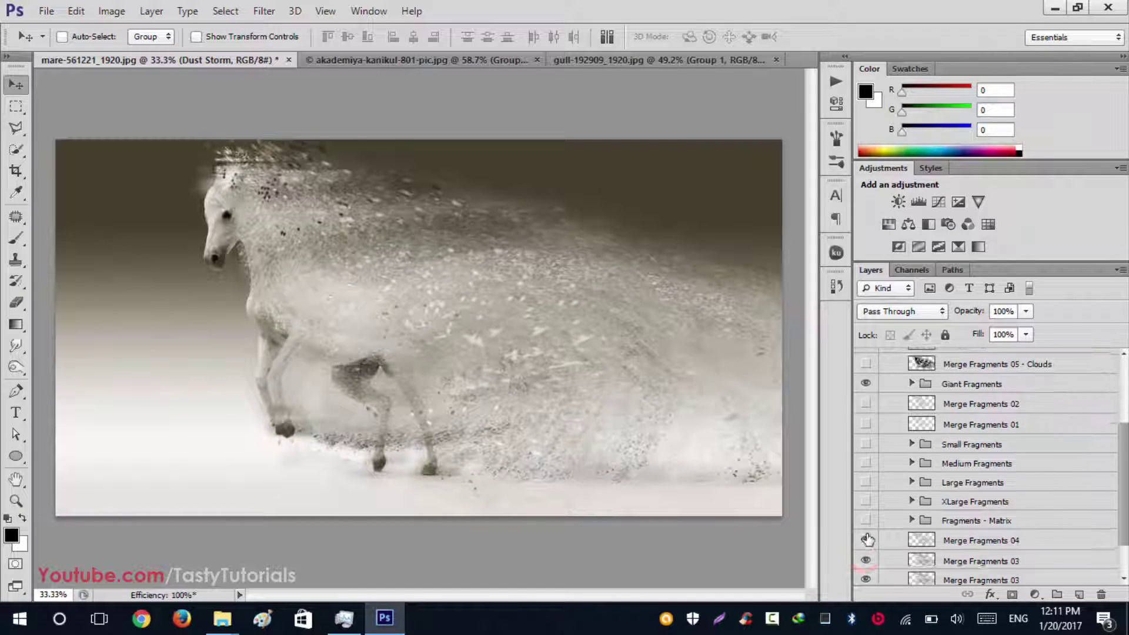
{"action": "left_click", "coordinate": [865, 542]}
{"action": "left_click", "coordinate": [863, 563]}
{"action": "left_click", "coordinate": [863, 563]}
{"action": "scroll", "coordinate": [389, 348], "scroll_direction": "down", "scroll_amount": 3}
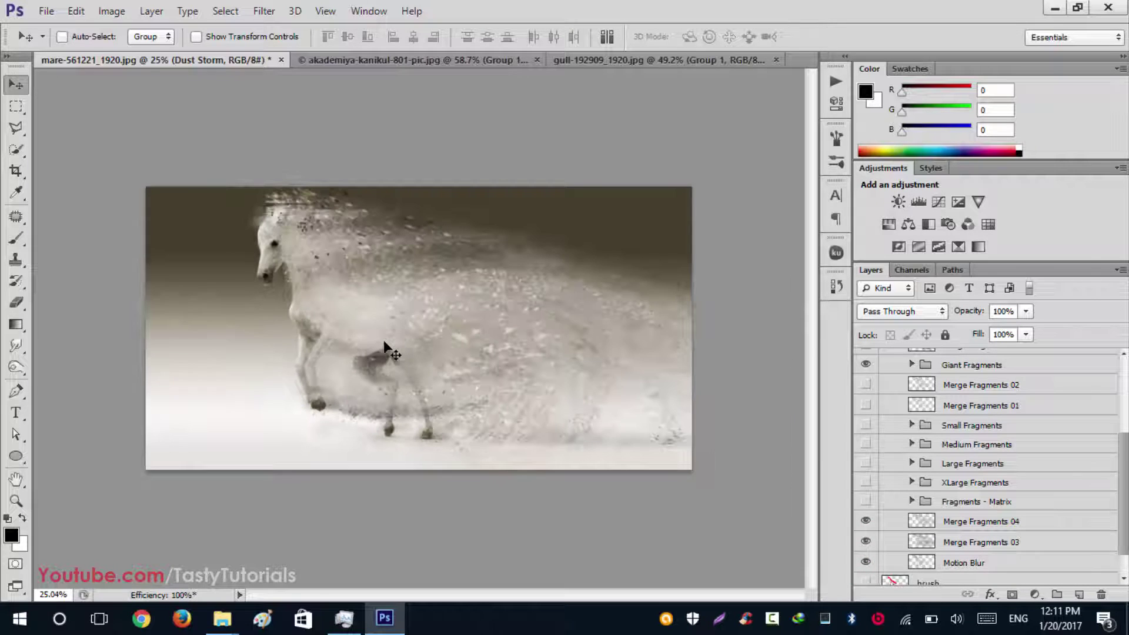
{"action": "scroll", "coordinate": [383, 302], "scroll_direction": "up", "scroll_amount": 3}
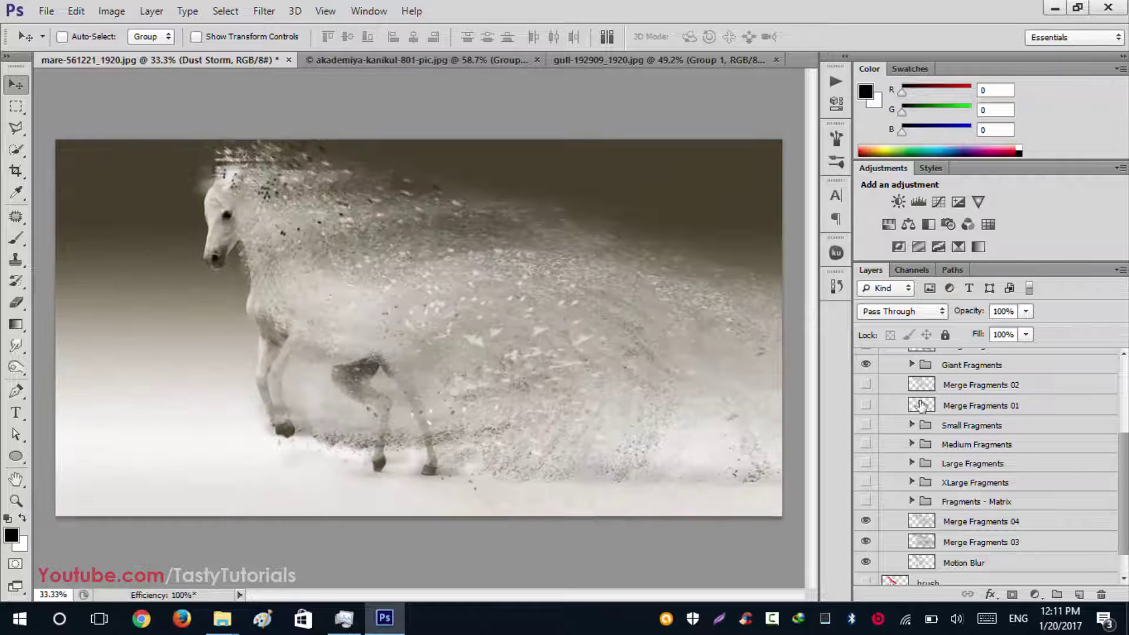
Collapse the Dust Storm group, expand Color Filters, and collapse its Black and White and Blue and Orange subgroups.
{"action": "scroll", "coordinate": [889, 383], "scroll_direction": "up", "scroll_amount": 4}
{"action": "left_click", "coordinate": [899, 396]}
{"action": "left_click", "coordinate": [898, 377]}
{"action": "scroll", "coordinate": [920, 423], "scroll_direction": "down", "scroll_amount": 2}
{"action": "scroll", "coordinate": [927, 436], "scroll_direction": "up", "scroll_amount": 2}
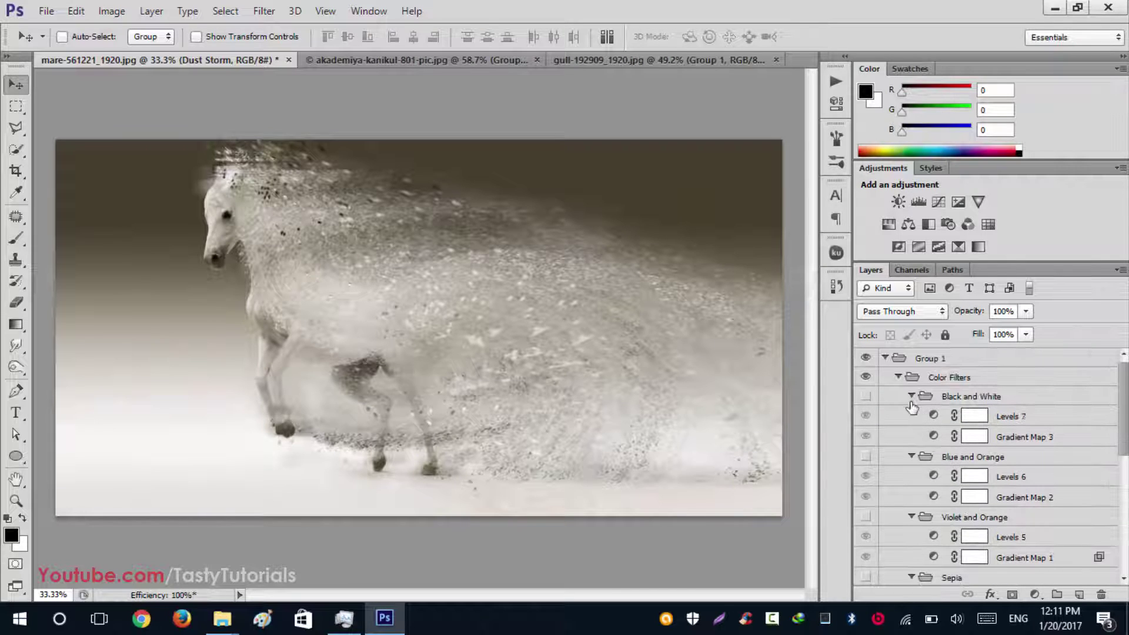
{"action": "left_click", "coordinate": [911, 398]}
{"action": "left_click", "coordinate": [912, 416]}
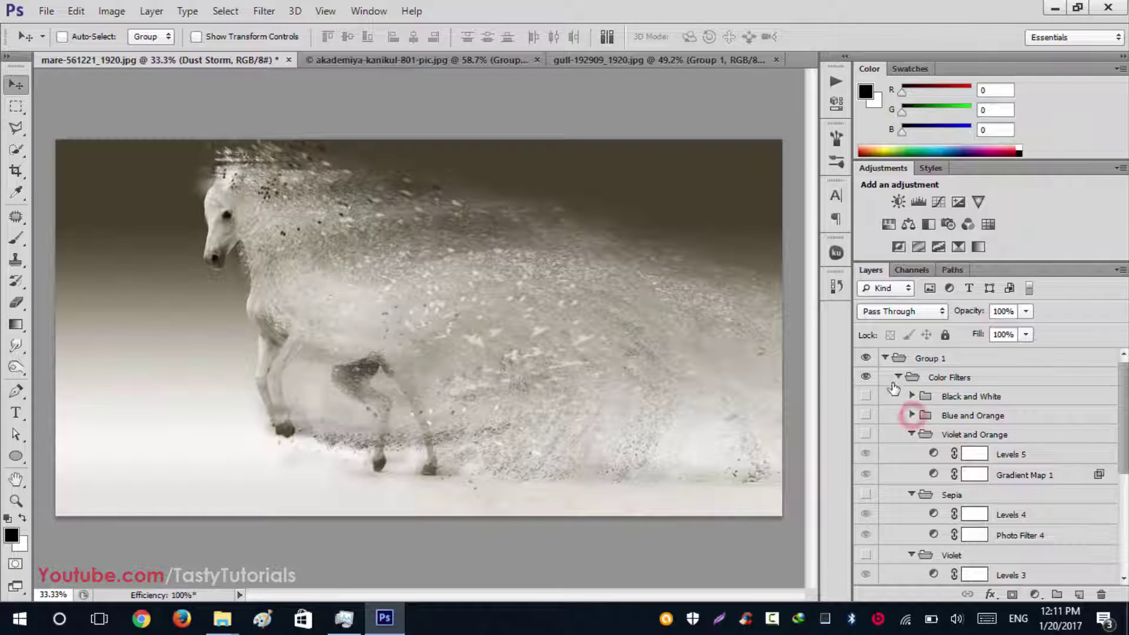
Collapse the Sepia, Violet, Blue Filter, Warm and Contrast, and Violet and Orange subgroups inside Color Filters.
{"action": "left_click", "coordinate": [898, 377]}
{"action": "left_click", "coordinate": [899, 377]}
{"action": "scroll", "coordinate": [938, 479], "scroll_direction": "down", "scroll_amount": 1}
{"action": "left_click", "coordinate": [911, 475]}
{"action": "left_click", "coordinate": [912, 496]}
{"action": "scroll", "coordinate": [932, 495], "scroll_direction": "down", "scroll_amount": 2}
{"action": "scroll", "coordinate": [932, 495], "scroll_direction": "down", "scroll_amount": 1}
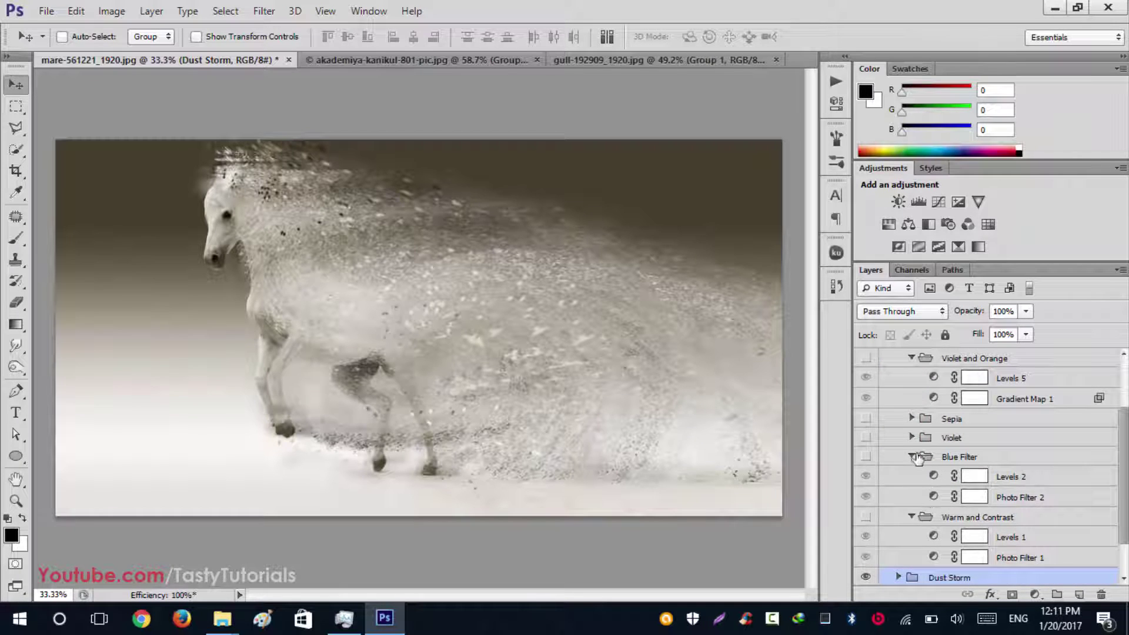
{"action": "left_click", "coordinate": [912, 457]}
{"action": "left_click", "coordinate": [914, 476]}
{"action": "left_click", "coordinate": [912, 398]}
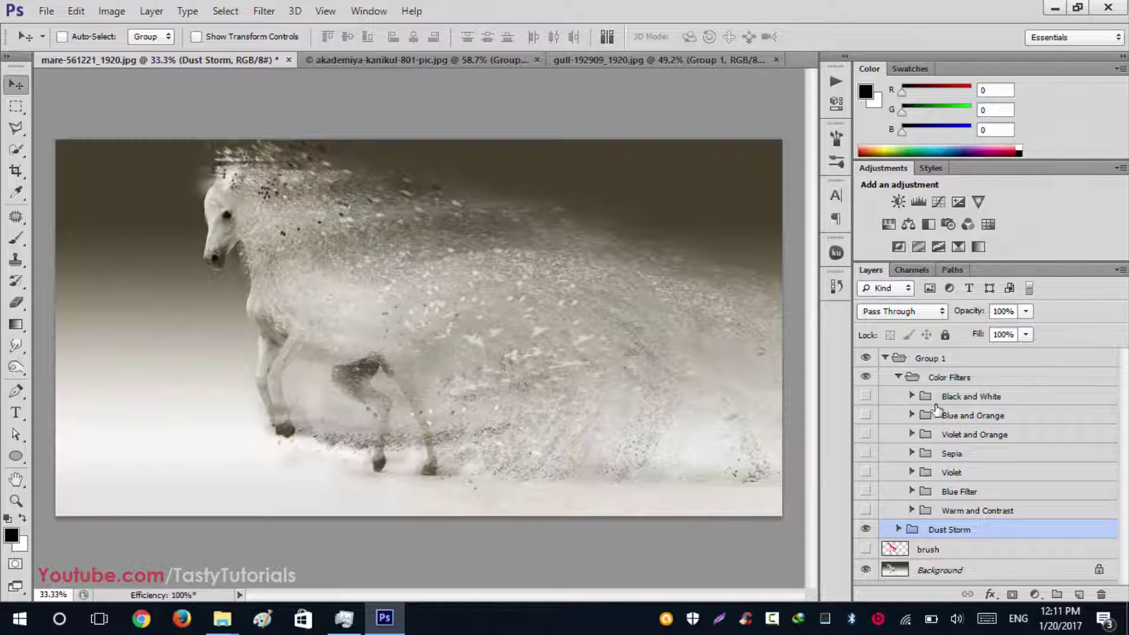
Preview the Black and White and Blue and Orange color filters one at a time, hiding each again.
{"action": "left_click", "coordinate": [976, 397]}
{"action": "left_click", "coordinate": [865, 396]}
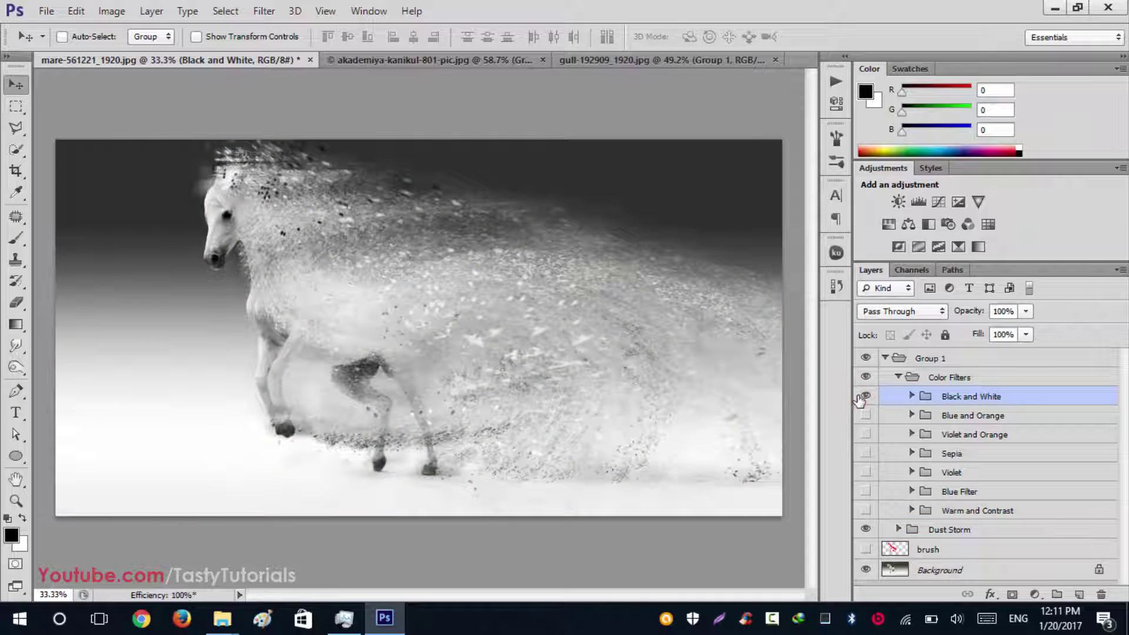
{"action": "left_click", "coordinate": [865, 397]}
{"action": "left_click", "coordinate": [865, 415]}
{"action": "left_click", "coordinate": [962, 434]}
{"action": "left_click", "coordinate": [865, 415]}
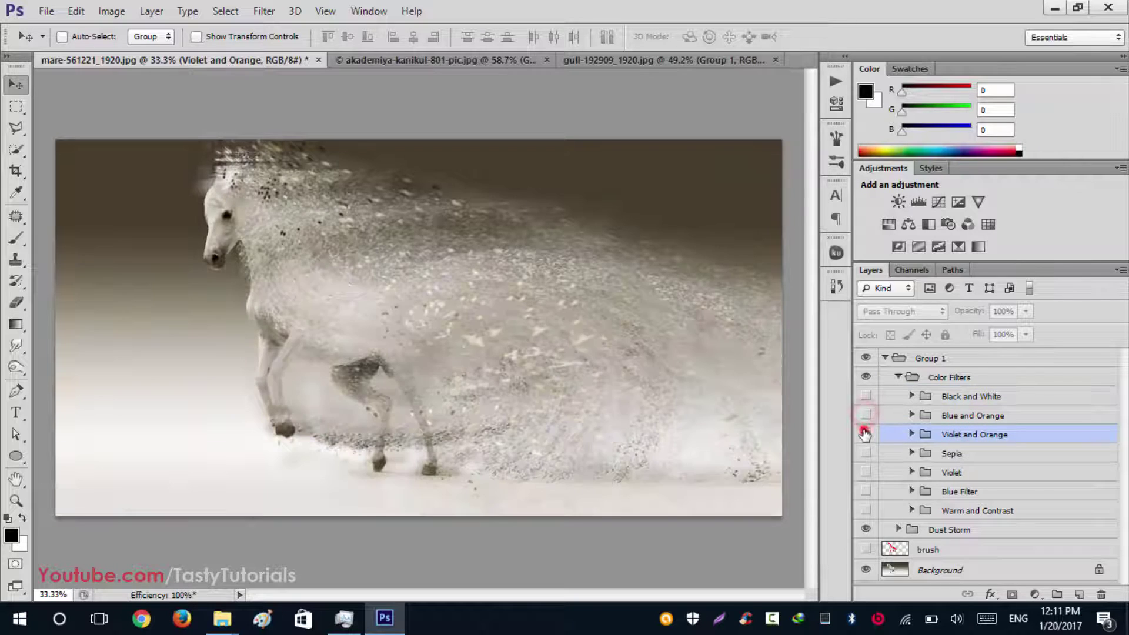
Preview the Violet and Orange, Sepia and Blue Filter color filters in turn, hiding each again.
{"action": "left_click", "coordinate": [865, 435]}
{"action": "left_click", "coordinate": [864, 435]}
{"action": "left_click", "coordinate": [864, 453]}
{"action": "left_click", "coordinate": [864, 453]}
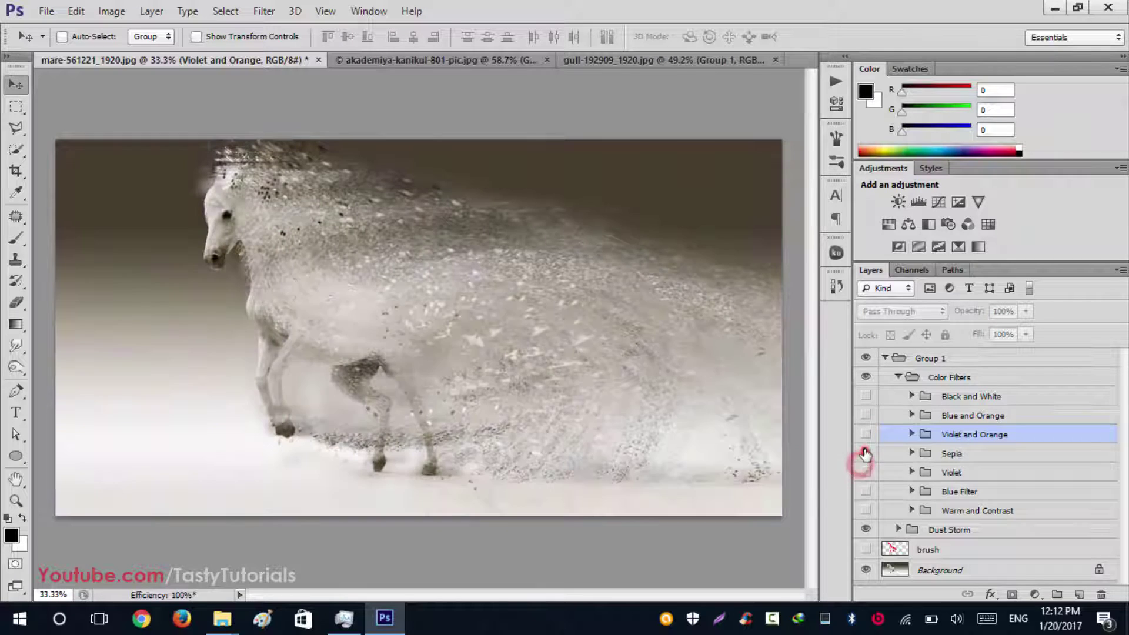
{"action": "left_click", "coordinate": [864, 491]}
{"action": "left_click", "coordinate": [865, 491]}
Turn on the Warm and Contrast color filter and compare the horse's head with and without it.
{"action": "left_click", "coordinate": [864, 510]}
{"action": "left_click", "coordinate": [864, 510]}
{"action": "left_click", "coordinate": [864, 510]}
{"action": "scroll", "coordinate": [203, 230], "scroll_direction": "up", "scroll_amount": 2}
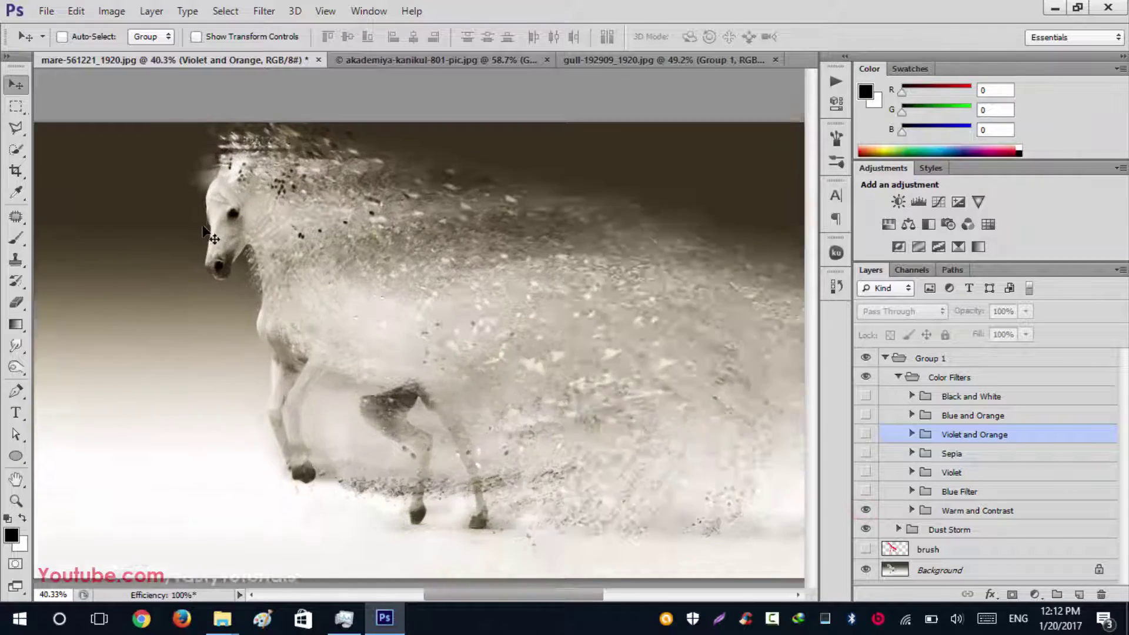
{"action": "scroll", "coordinate": [206, 222], "scroll_direction": "up", "scroll_amount": 5}
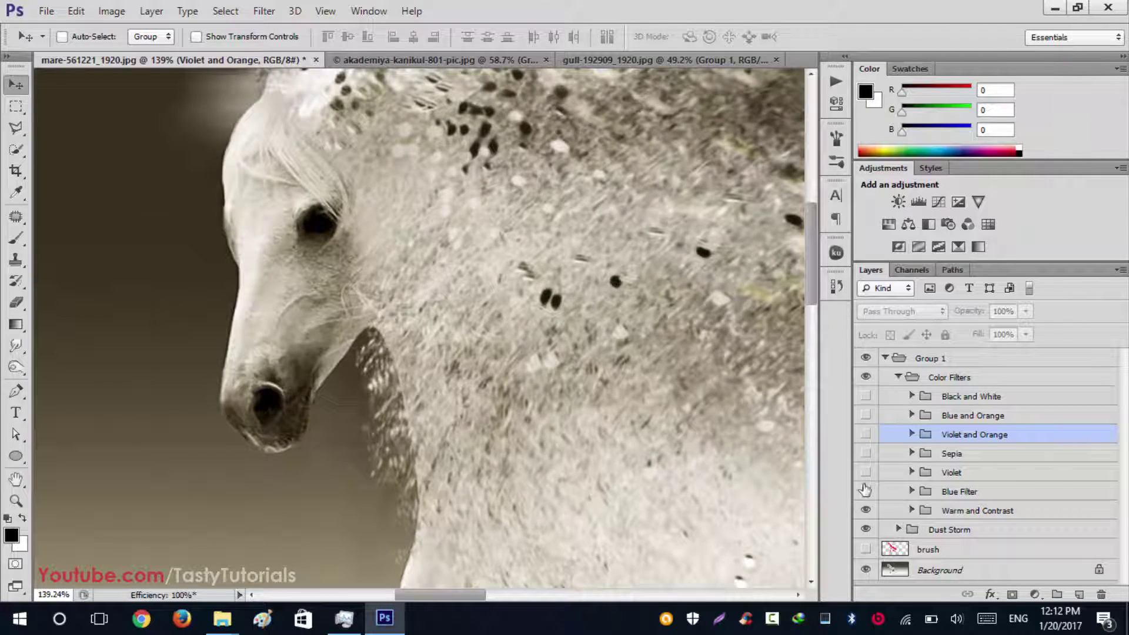
{"action": "left_click", "coordinate": [867, 510]}
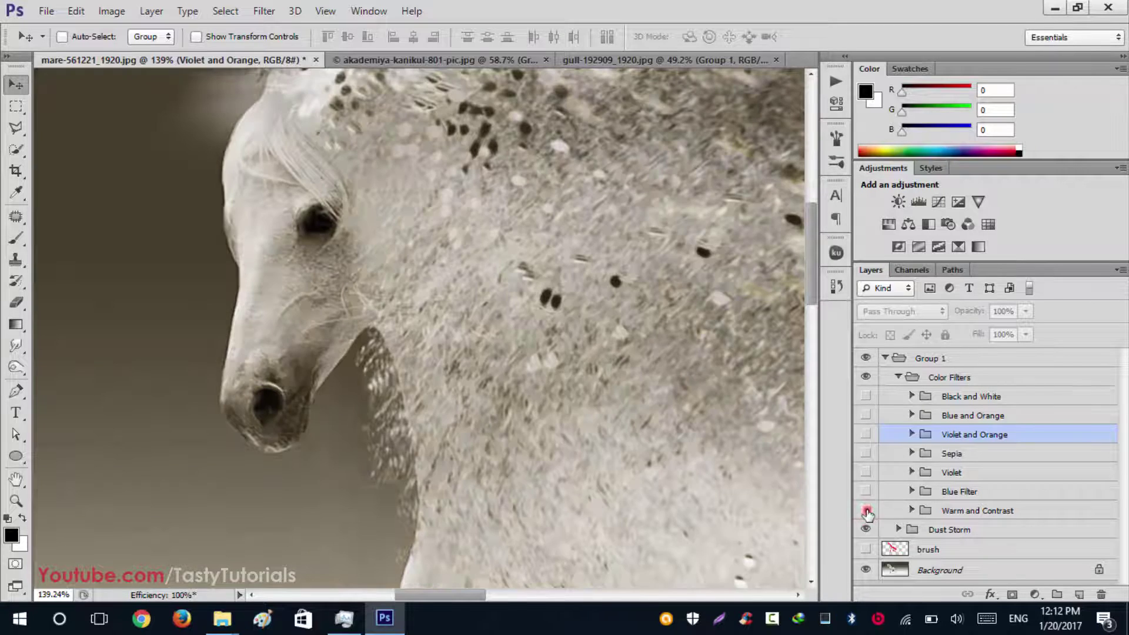
{"action": "left_click", "coordinate": [867, 511]}
{"action": "scroll", "coordinate": [295, 344], "scroll_direction": "down", "scroll_amount": 5}
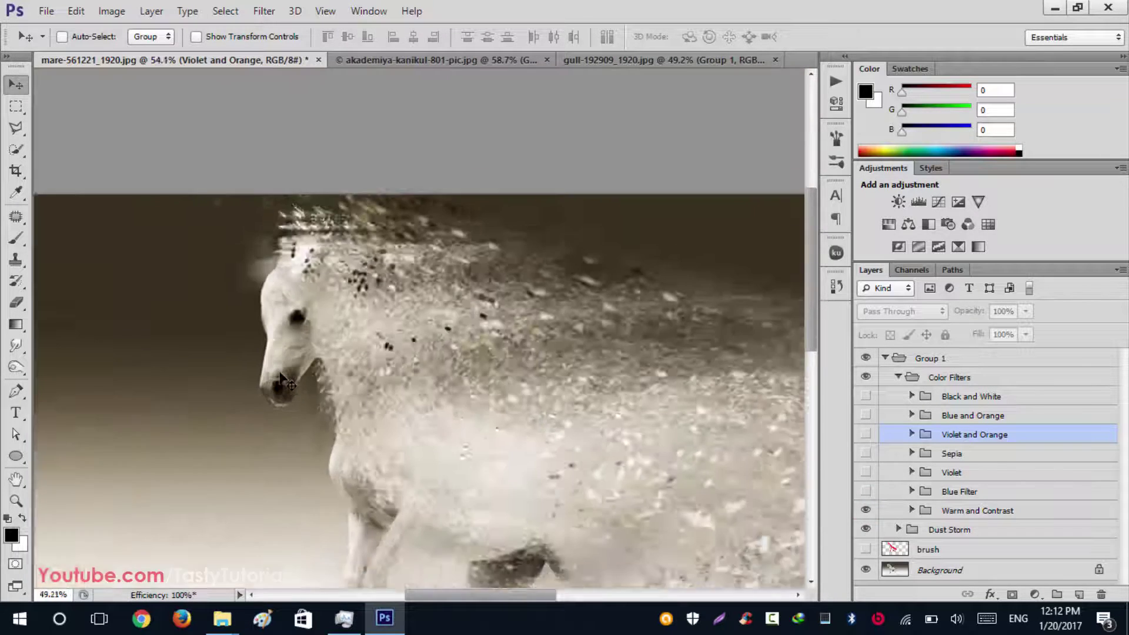
Collapse Group 1 in the horse document and switch to the akademiya-kanikul-801-pic.jpg document.
{"action": "scroll", "coordinate": [358, 311], "scroll_direction": "up", "scroll_amount": 1}
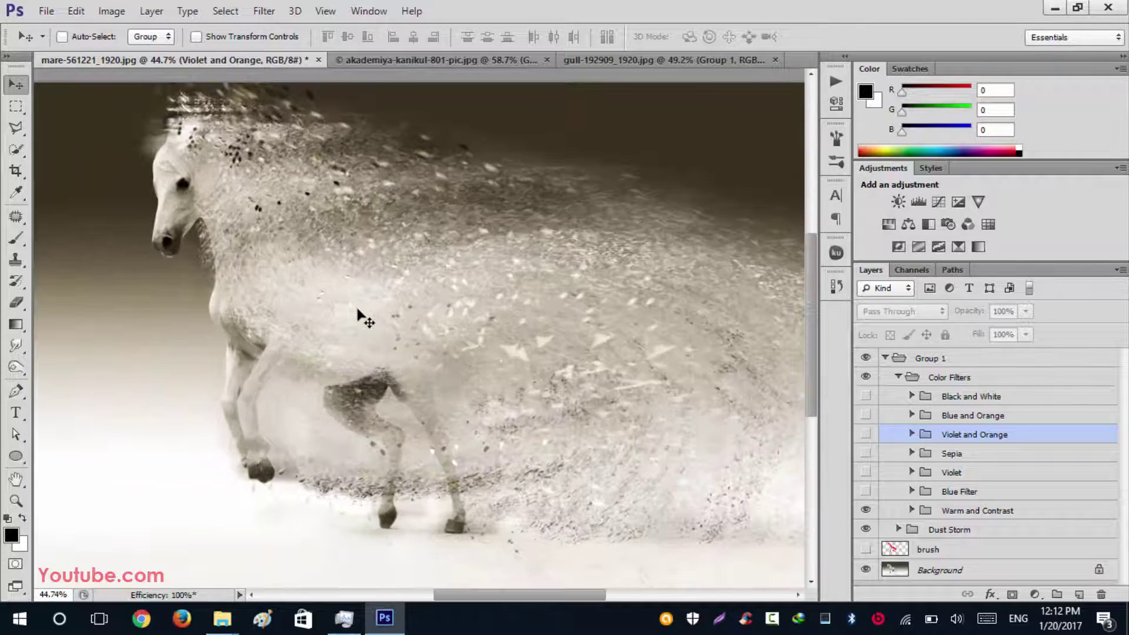
{"action": "left_click", "coordinate": [885, 359]}
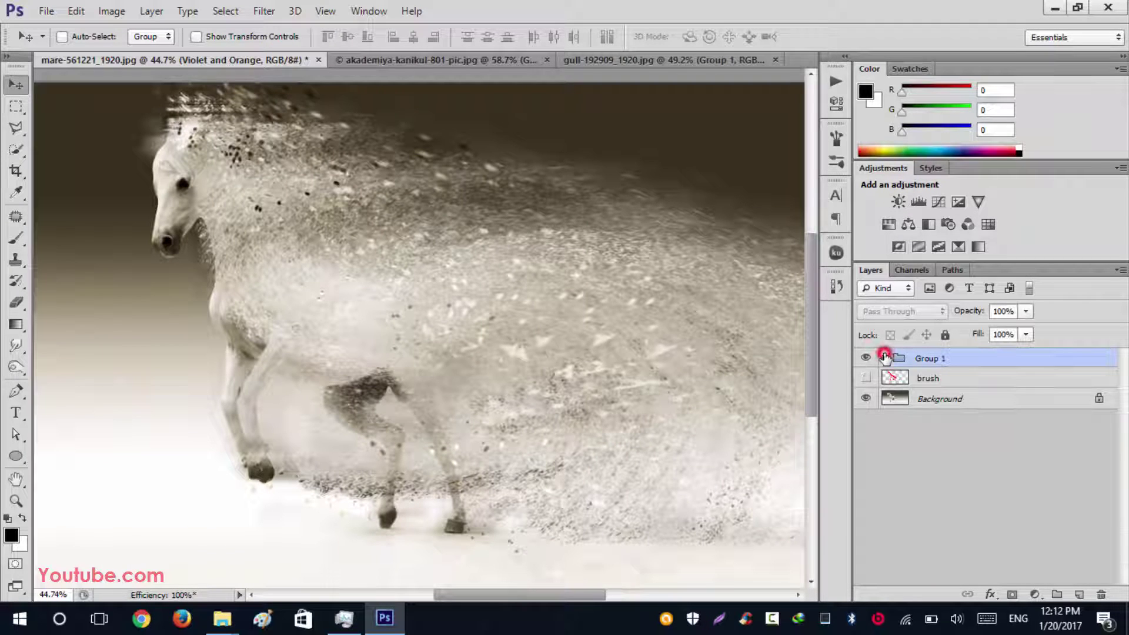
{"action": "left_click", "coordinate": [412, 59]}
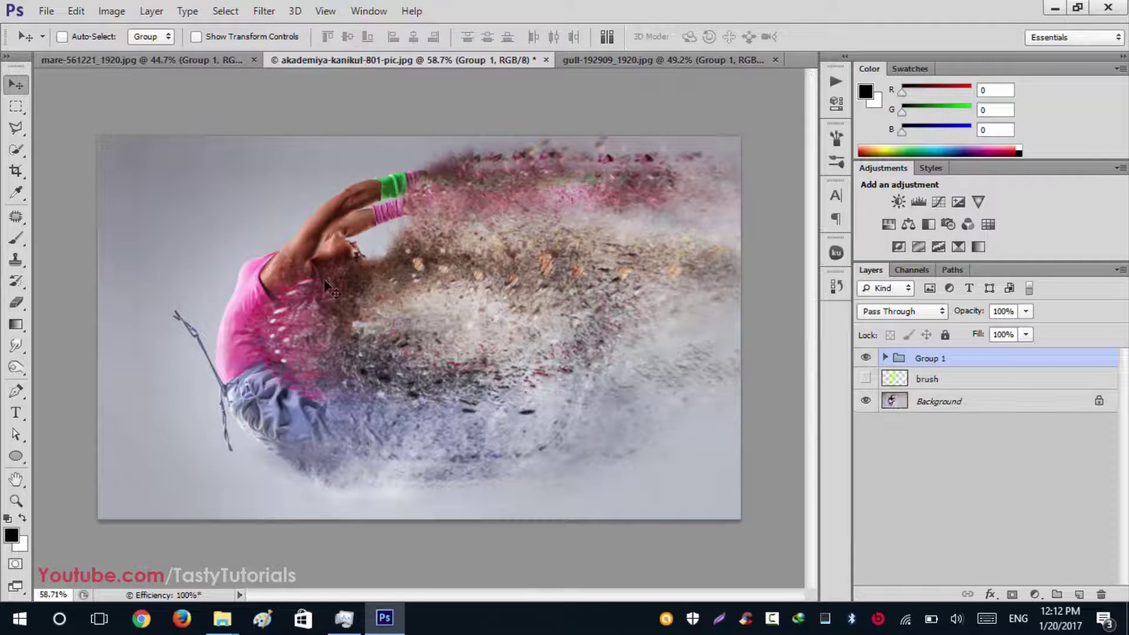
Compare the dancer photo with and without Group 1, and show and hide the brush layer's painted strokes.
{"action": "left_click", "coordinate": [865, 358]}
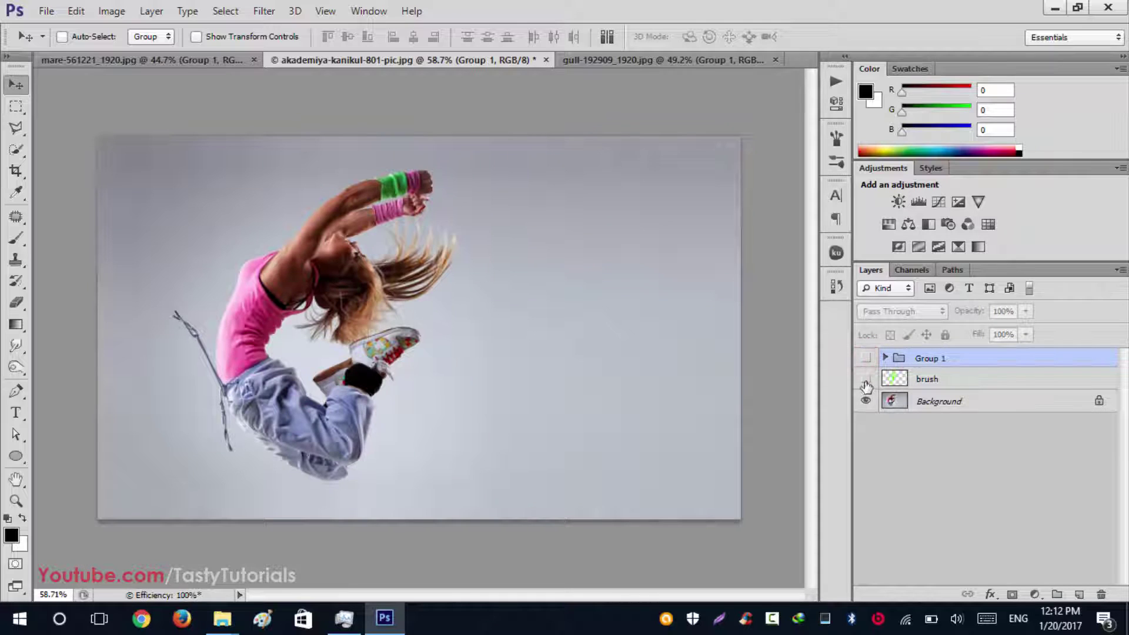
{"action": "left_click", "coordinate": [866, 378]}
{"action": "left_click", "coordinate": [866, 359]}
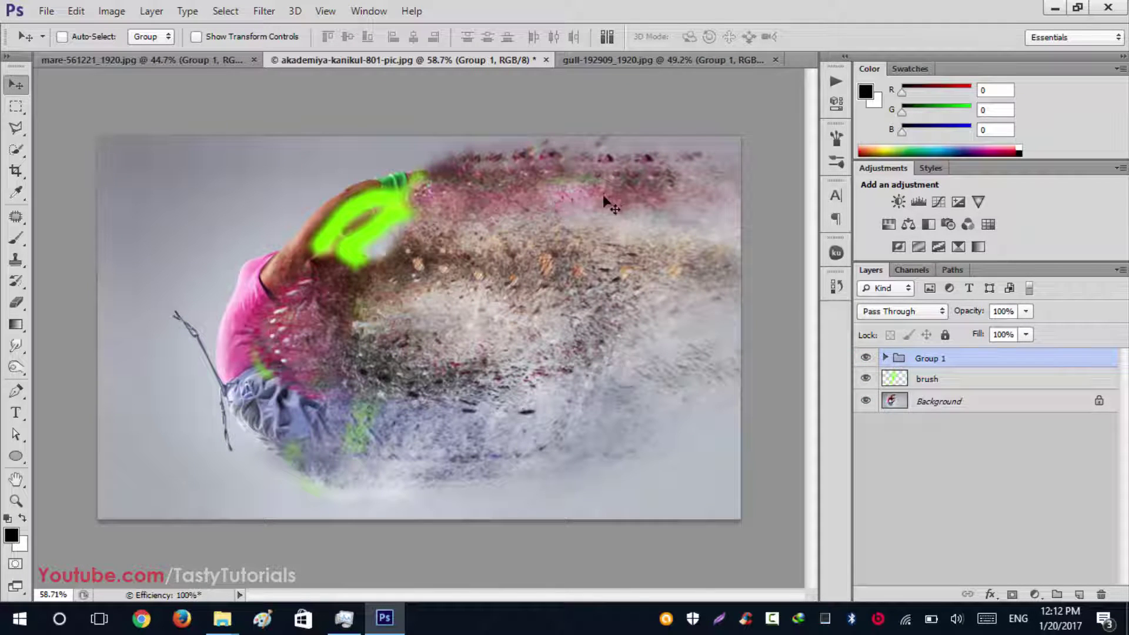
{"action": "scroll", "coordinate": [377, 277], "scroll_direction": "up", "scroll_amount": 2}
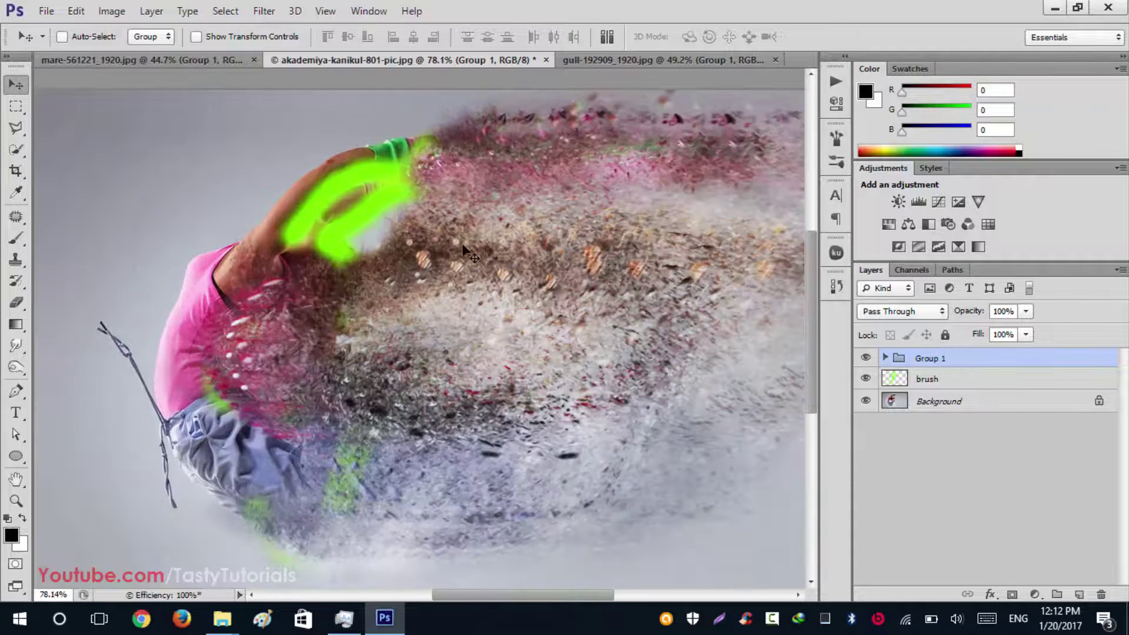
{"action": "left_click", "coordinate": [873, 378]}
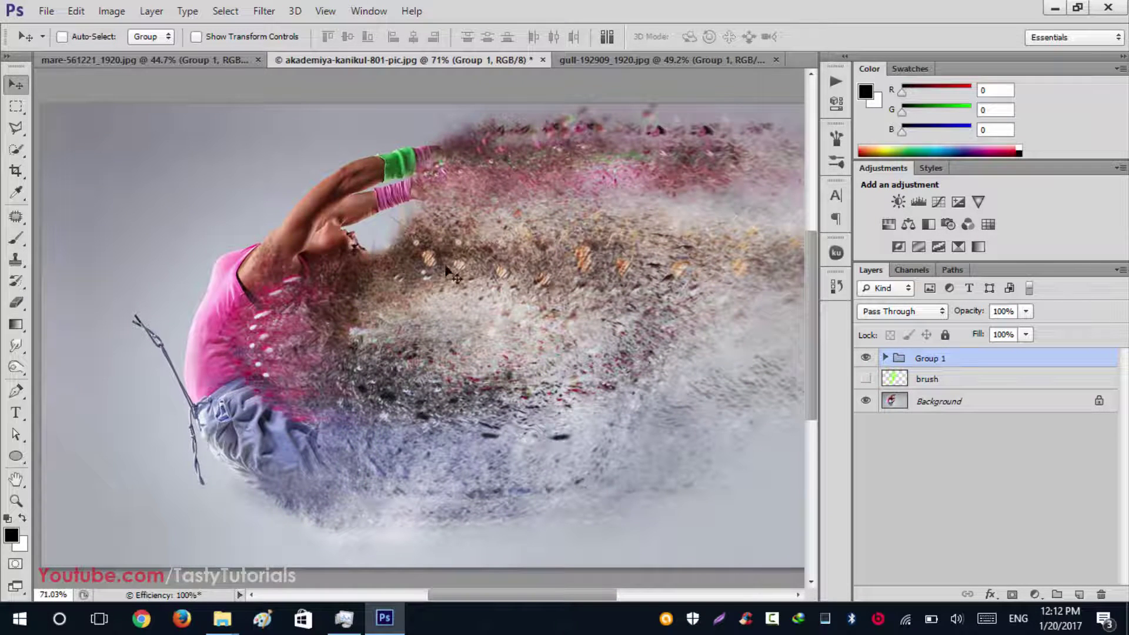
{"action": "scroll", "coordinate": [280, 260], "scroll_direction": "down", "scroll_amount": 1}
{"action": "left_click", "coordinate": [866, 379]}
{"action": "left_click", "coordinate": [866, 379]}
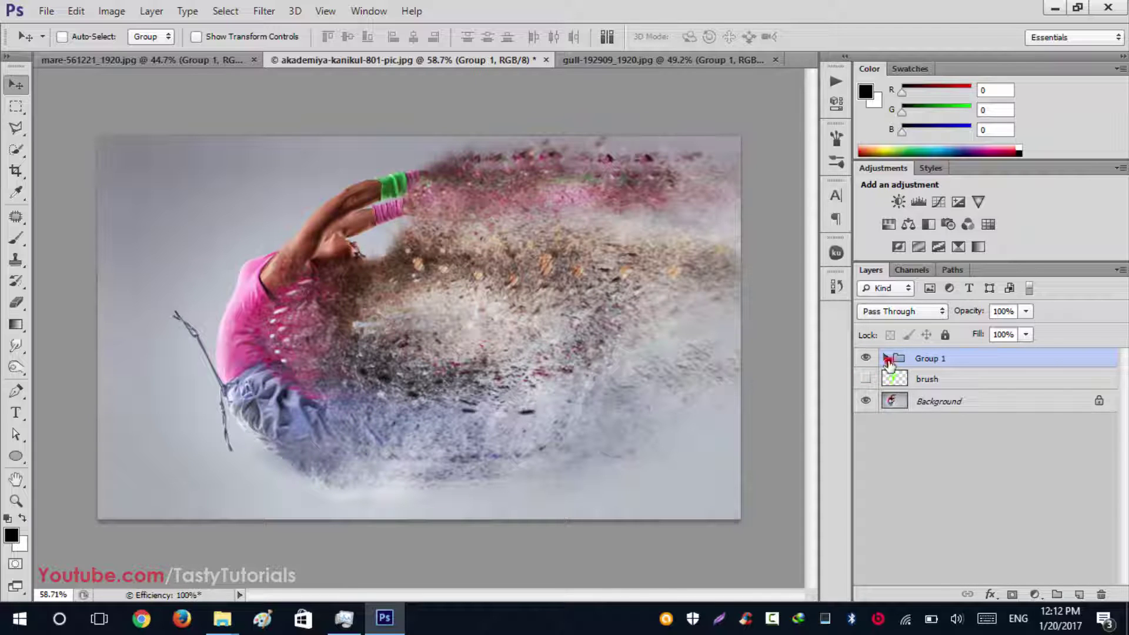
Expand Group 1, compare the dancer with and without the Dust Storm group, and expand that group's layers.
{"action": "left_click", "coordinate": [886, 359]}
{"action": "left_click", "coordinate": [865, 397]}
{"action": "left_click", "coordinate": [866, 398]}
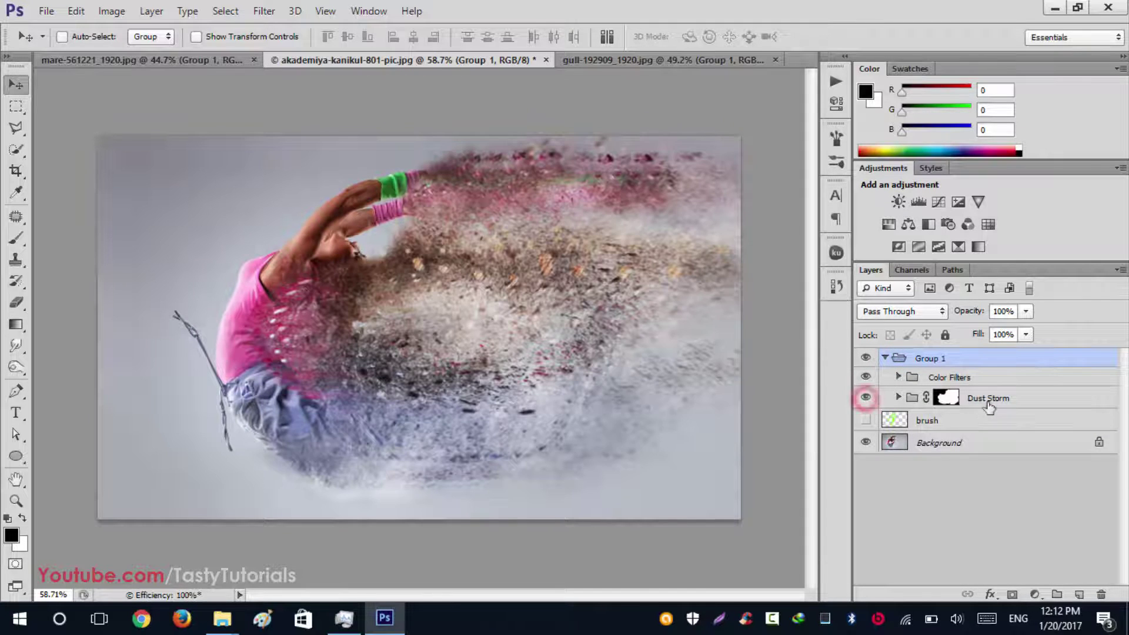
{"action": "left_click", "coordinate": [990, 406]}
{"action": "left_click", "coordinate": [898, 398]}
{"action": "scroll", "coordinate": [866, 446], "scroll_direction": "down", "scroll_amount": 1}
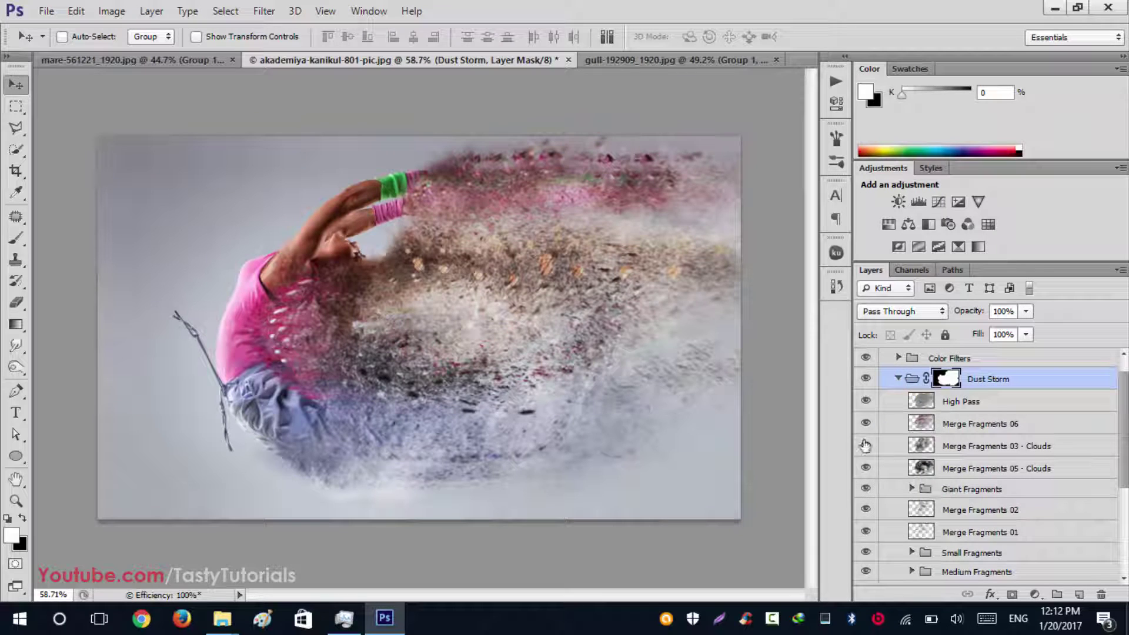
Preview the dancer without the High Pass and Merge Fragments 06 layers, showing both again.
{"action": "left_click", "coordinate": [865, 402]}
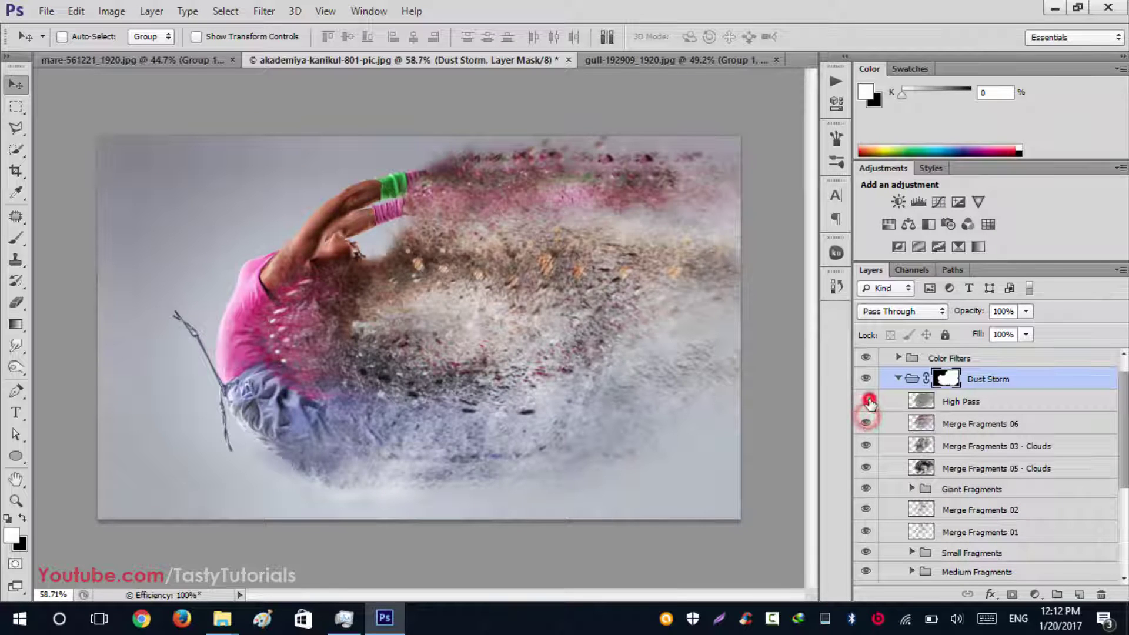
{"action": "left_click", "coordinate": [865, 424]}
{"action": "left_click", "coordinate": [866, 424]}
{"action": "left_click", "coordinate": [866, 401]}
Compare the dancer with and without the Giant Fragments group, and leave that group hidden.
{"action": "left_click", "coordinate": [863, 487]}
{"action": "left_click", "coordinate": [866, 487]}
{"action": "left_click", "coordinate": [866, 486]}
{"action": "left_click", "coordinate": [867, 486]}
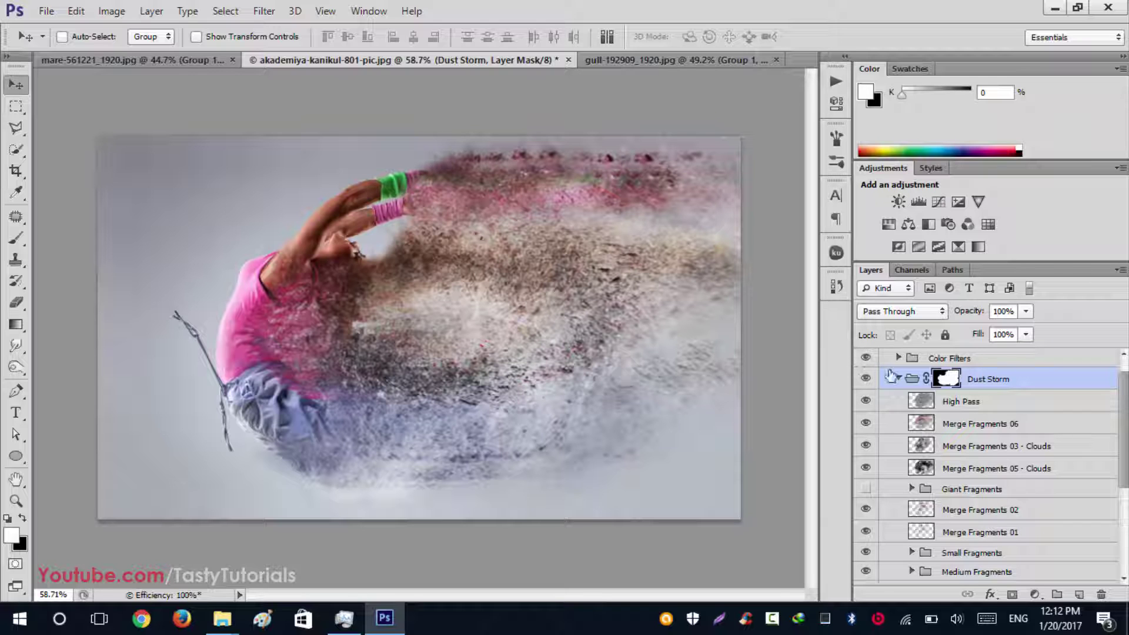
{"action": "left_click", "coordinate": [892, 377]}
Switch to the gull-192909_1920.jpg document, hide Group 1 and examine the original gull photo.
{"action": "left_click", "coordinate": [588, 60]}
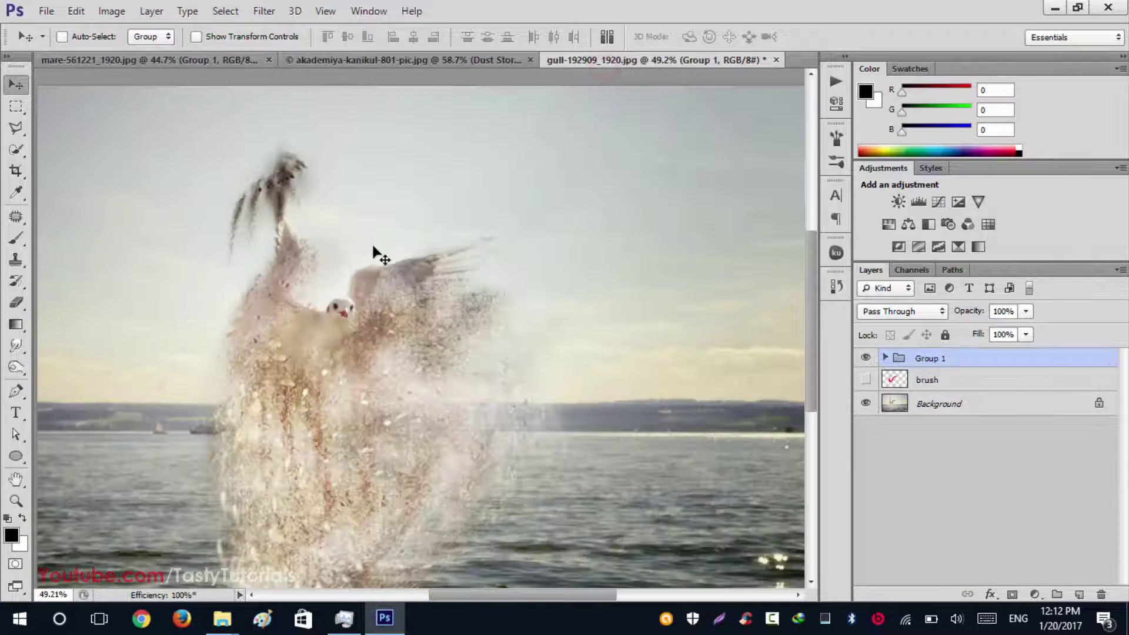
{"action": "scroll", "coordinate": [376, 257], "scroll_direction": "down", "scroll_amount": 1}
{"action": "left_click", "coordinate": [866, 358]}
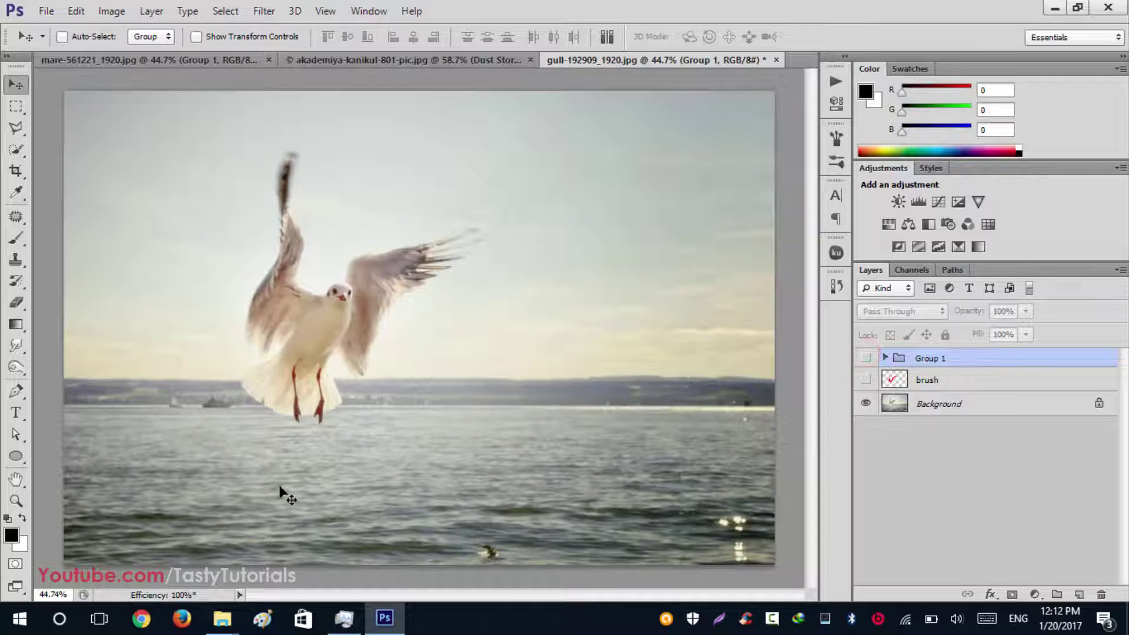
{"action": "scroll", "coordinate": [284, 494], "scroll_direction": "up", "scroll_amount": 1}
{"action": "scroll", "coordinate": [272, 501], "scroll_direction": "down", "scroll_amount": 2}
{"action": "scroll", "coordinate": [242, 529], "scroll_direction": "up", "scroll_amount": 3}
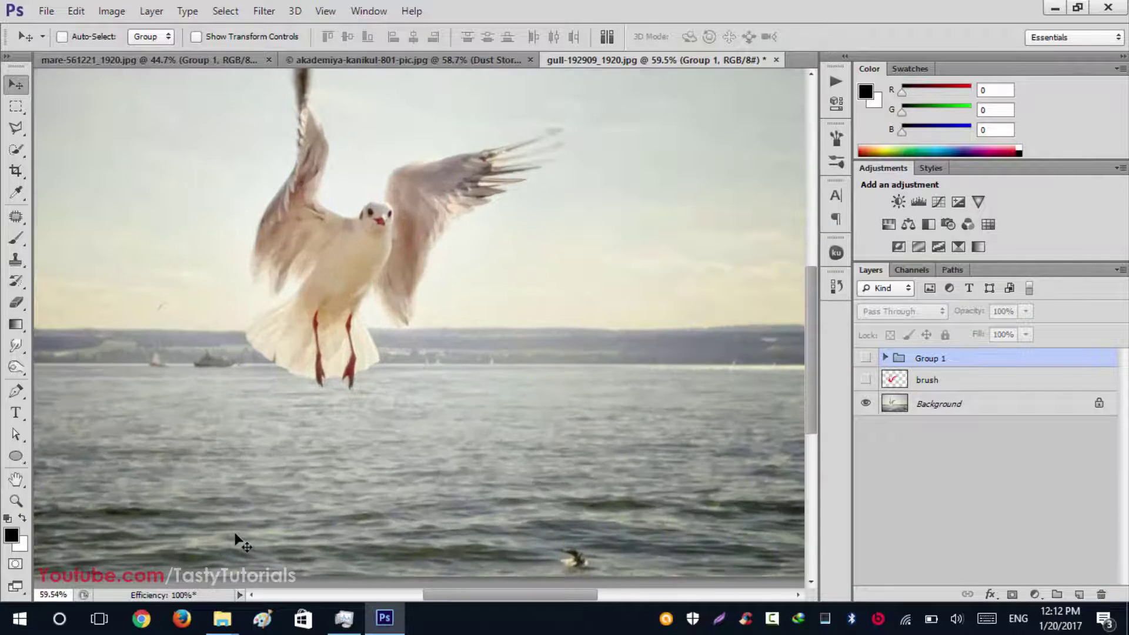
{"action": "scroll", "coordinate": [259, 382], "scroll_direction": "down", "scroll_amount": 2}
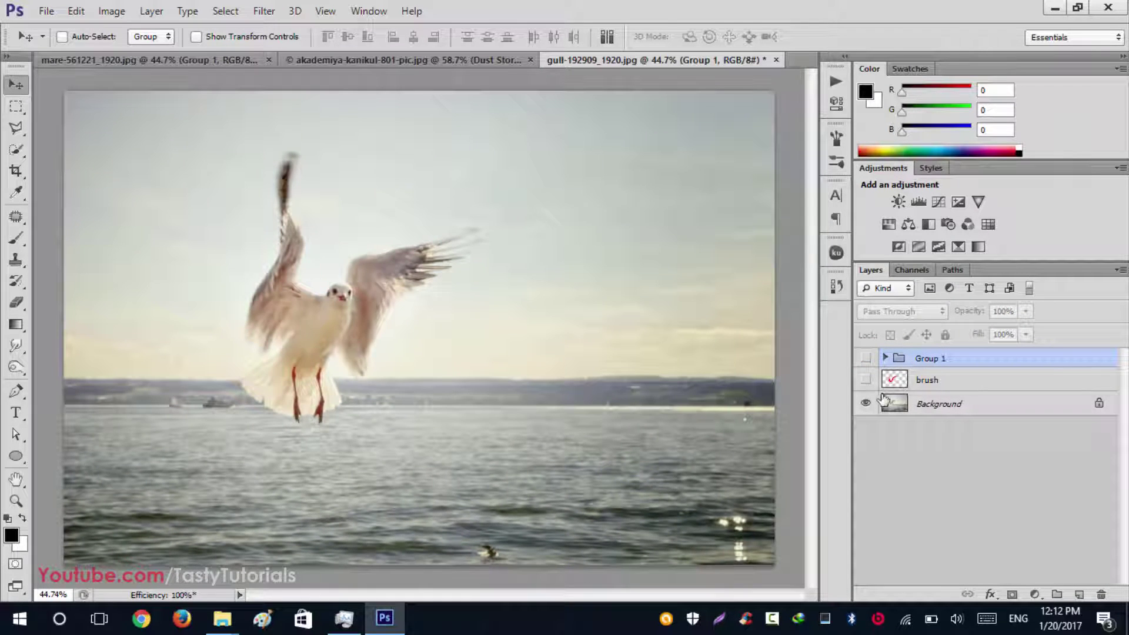
Show the brush layer and Group 1 together on the gull, and hide the brush layer again.
{"action": "left_click", "coordinate": [866, 381]}
{"action": "left_click", "coordinate": [867, 358]}
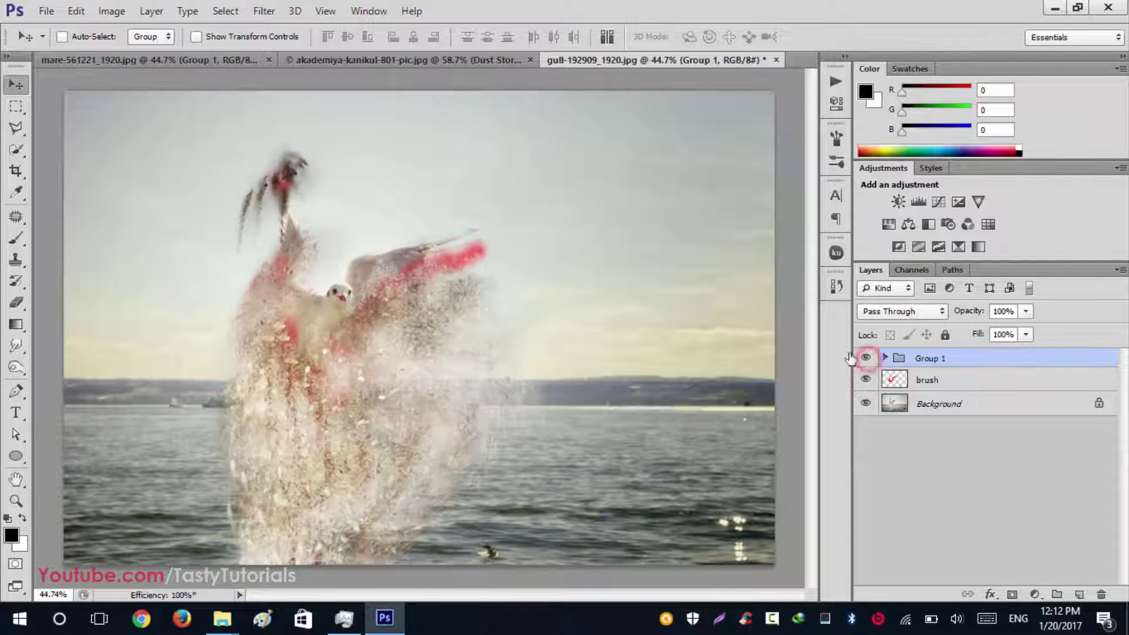
{"action": "left_click", "coordinate": [866, 381]}
{"action": "scroll", "coordinate": [500, 315], "scroll_direction": "down", "scroll_amount": 1}
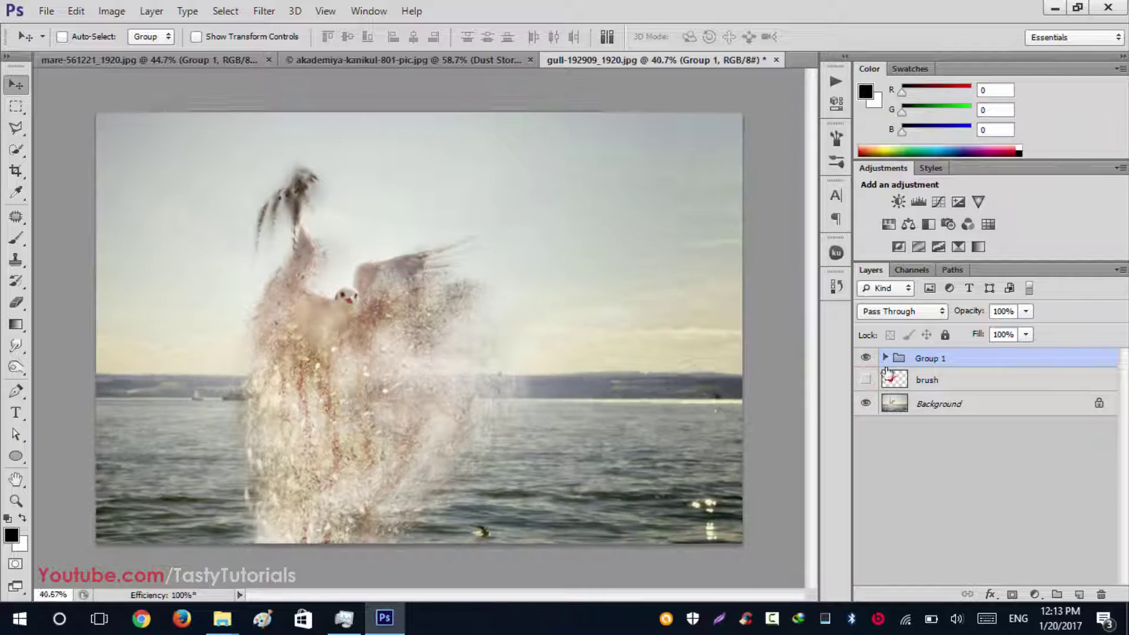
Expand Group 1, examine the gull's downward dust fragments up close, and toggle the Dust Storm group off and on.
{"action": "left_click", "coordinate": [884, 358]}
{"action": "scroll", "coordinate": [270, 517], "scroll_direction": "up", "scroll_amount": 3}
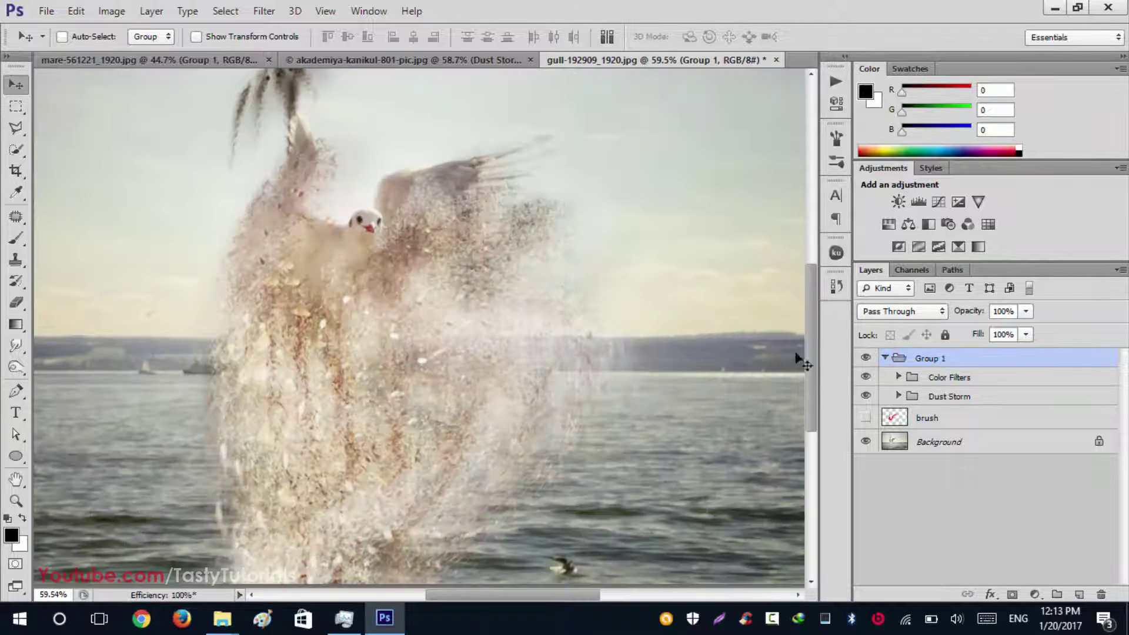
{"action": "left_click_drag", "start_coordinate": [812, 347], "coordinate": [811, 373]}
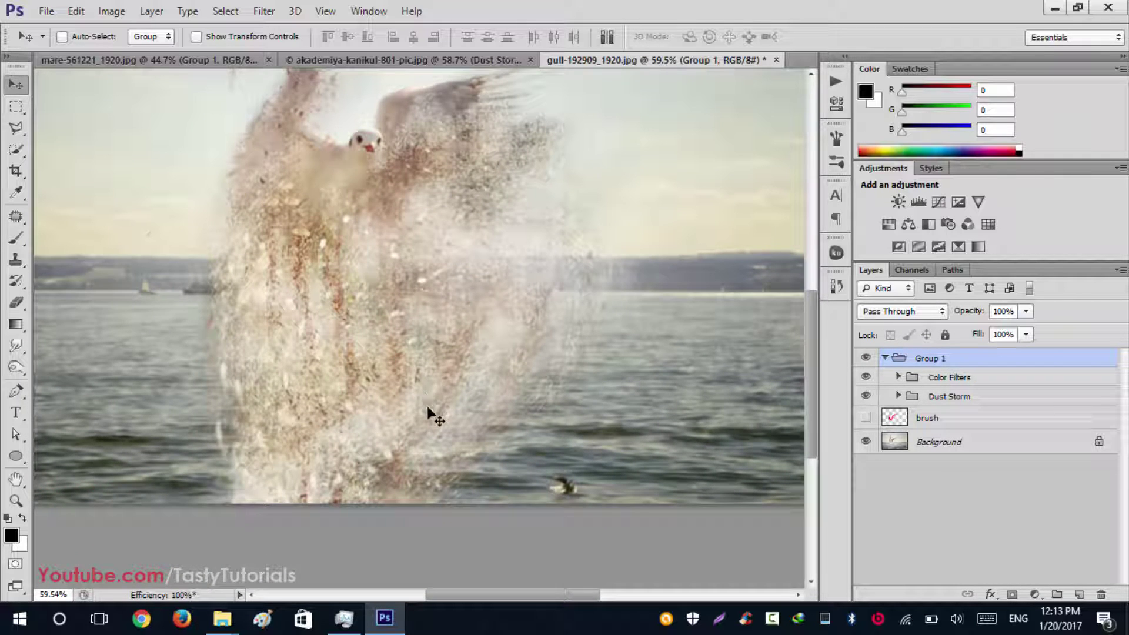
{"action": "scroll", "coordinate": [415, 371], "scroll_direction": "up", "scroll_amount": 1}
{"action": "scroll", "coordinate": [415, 370], "scroll_direction": "down", "scroll_amount": 2}
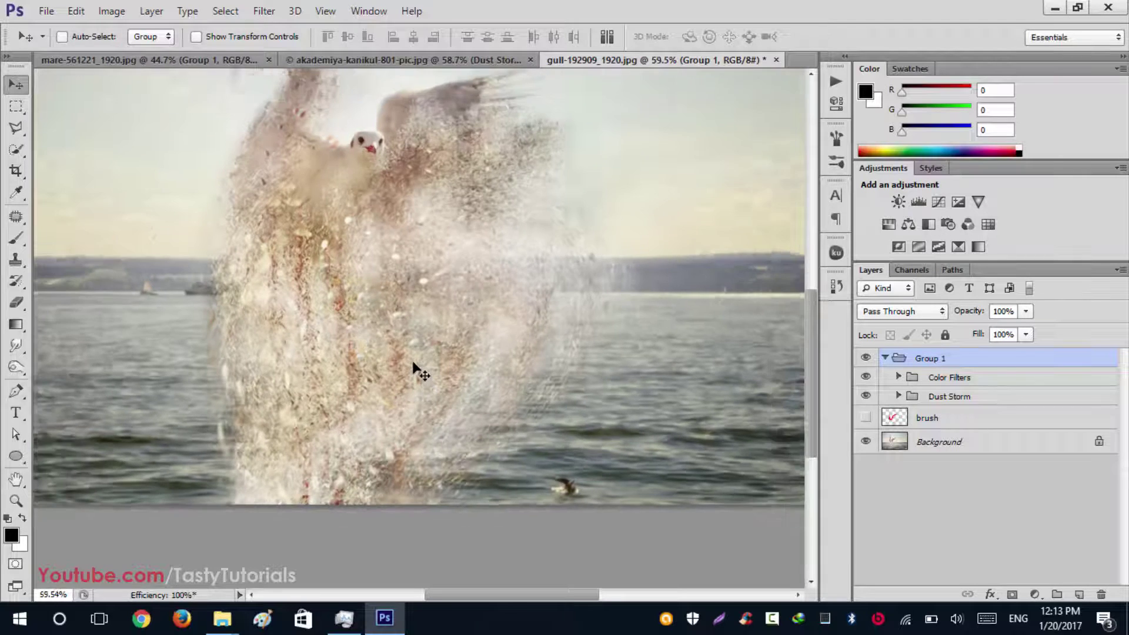
{"action": "scroll", "coordinate": [420, 352], "scroll_direction": "down", "scroll_amount": 2}
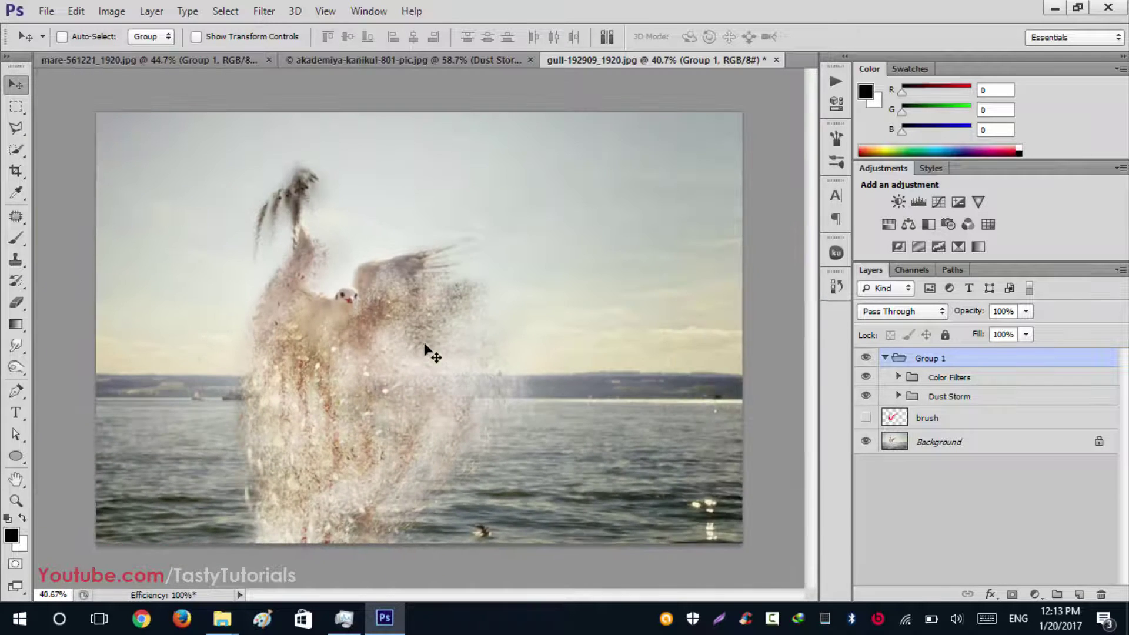
{"action": "left_click", "coordinate": [865, 397]}
{"action": "left_click", "coordinate": [866, 398]}
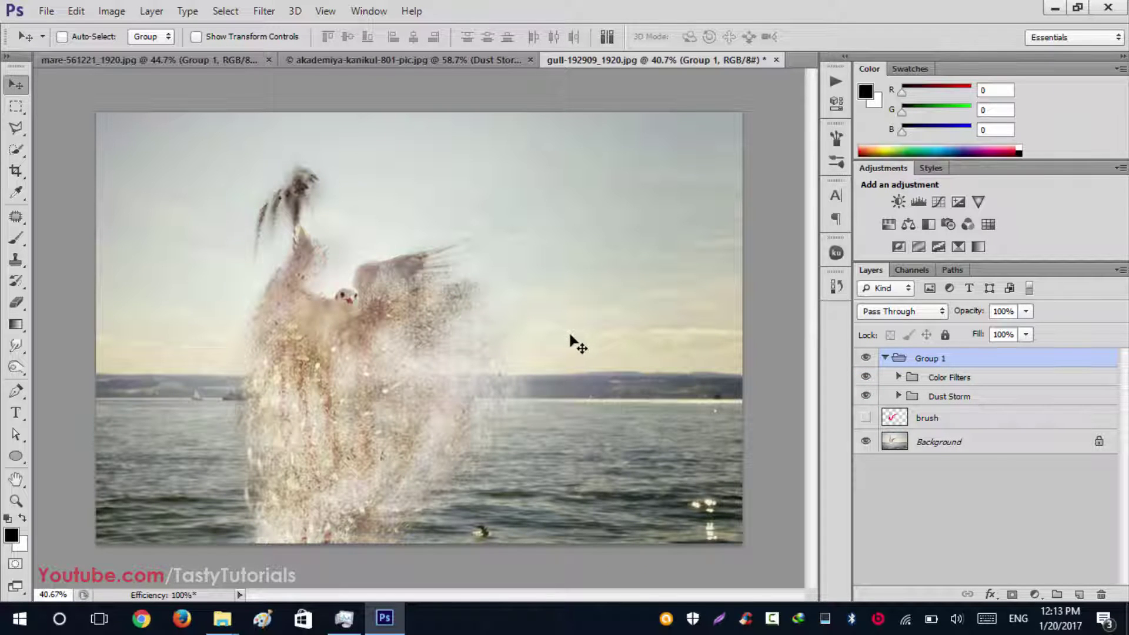
Delete Group 1 and the brush layer from the gull document, keeping only the Background layer.
{"action": "left_click", "coordinate": [890, 358]}
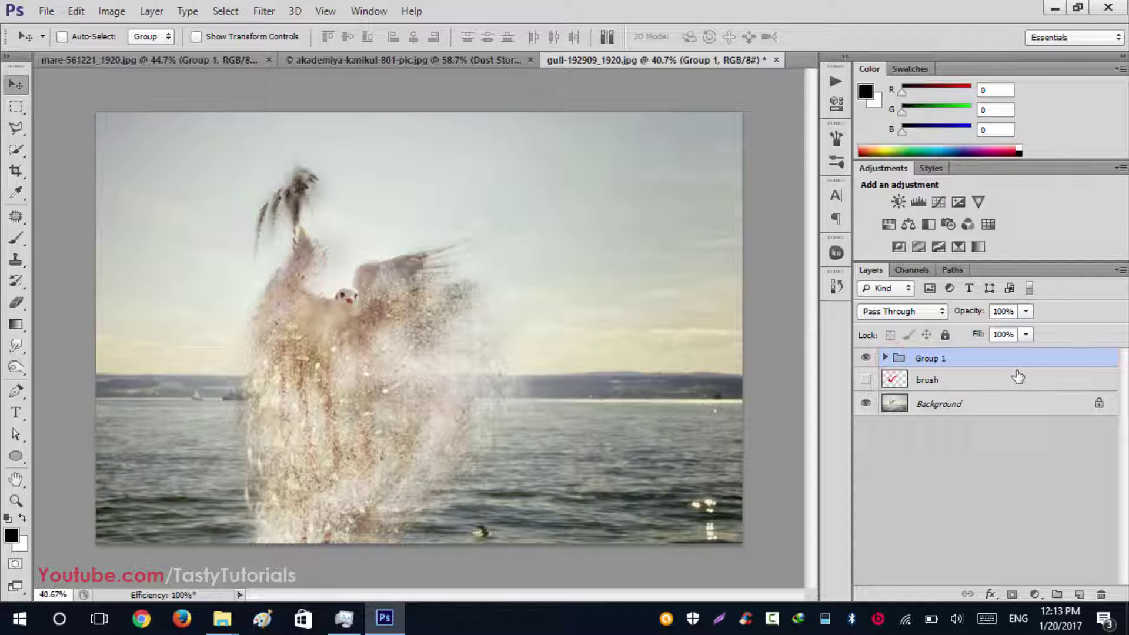
{"action": "key", "text": "Delete"}
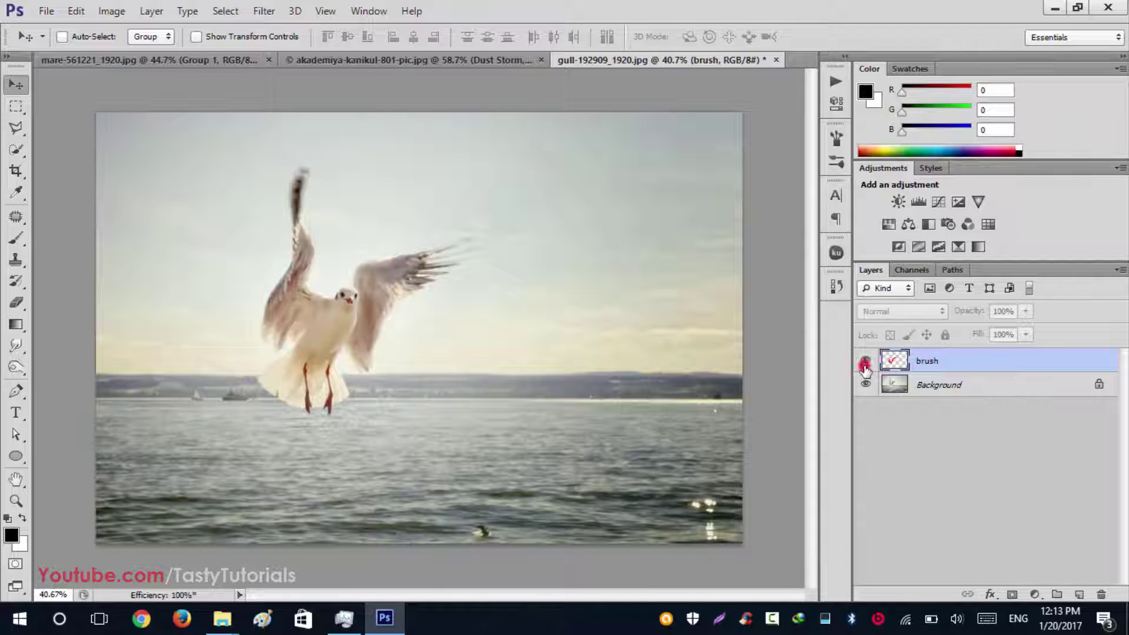
{"action": "left_click", "coordinate": [864, 364]}
{"action": "scroll", "coordinate": [230, 374], "scroll_direction": "up", "scroll_amount": 2}
{"action": "key", "text": "Delete"}
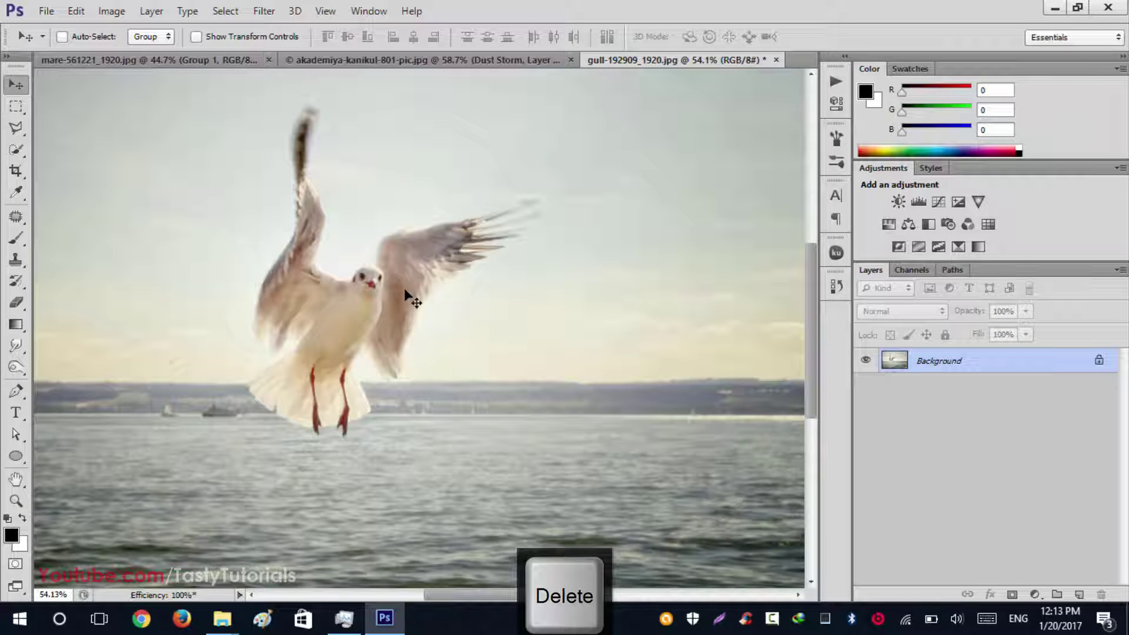
{"action": "scroll", "coordinate": [406, 291], "scroll_direction": "down", "scroll_amount": 1}
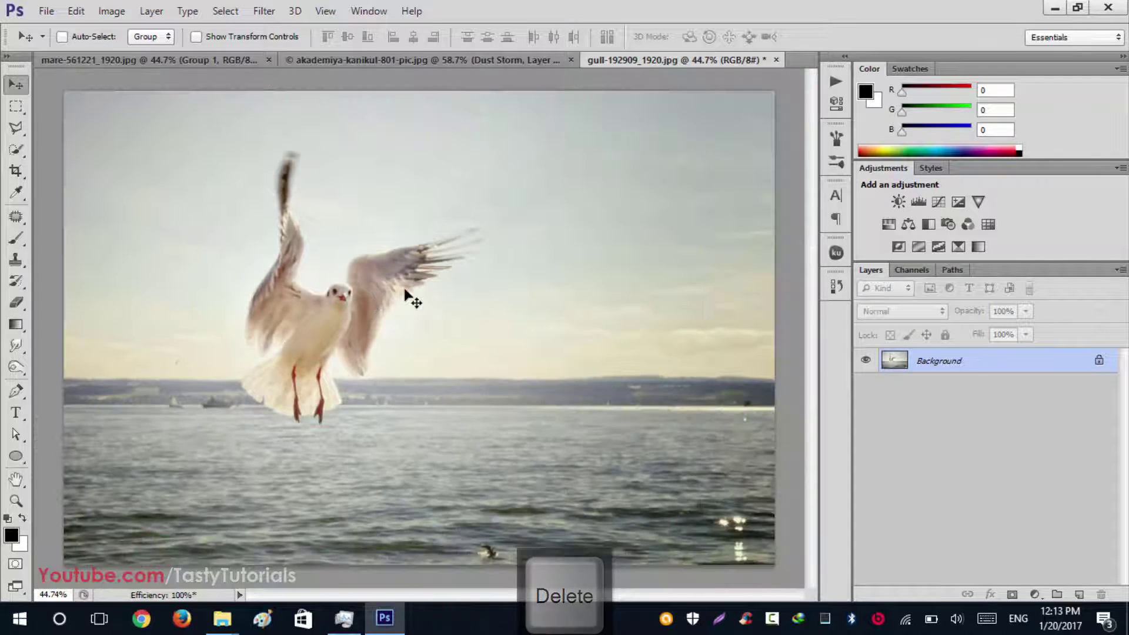
{"action": "scroll", "coordinate": [406, 291], "scroll_direction": "down", "scroll_amount": 1}
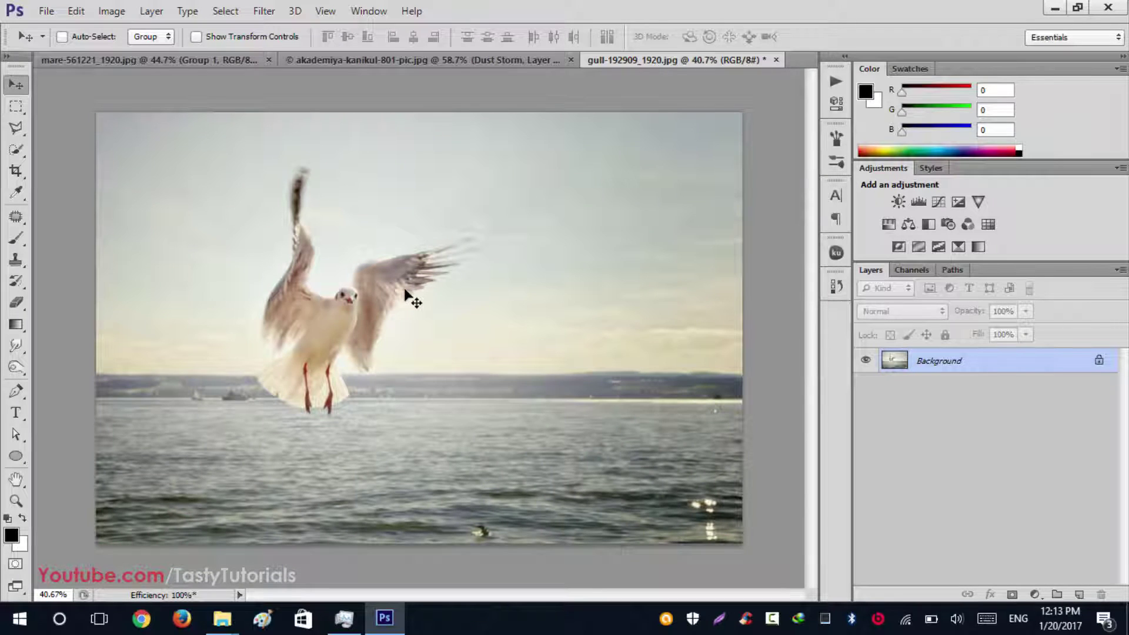
Add a new empty layer above the gull photo and set up a soft round brush with 0% hardness.
{"action": "left_click", "coordinate": [1079, 594]}
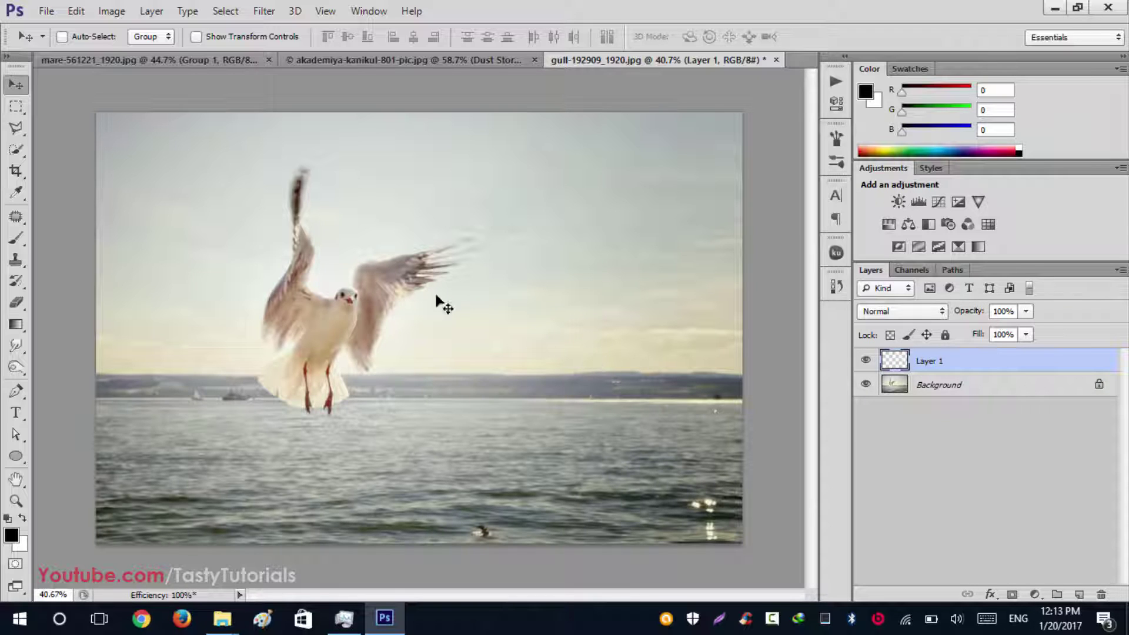
{"action": "key", "text": "b"}
{"action": "right_click", "coordinate": [301, 238]}
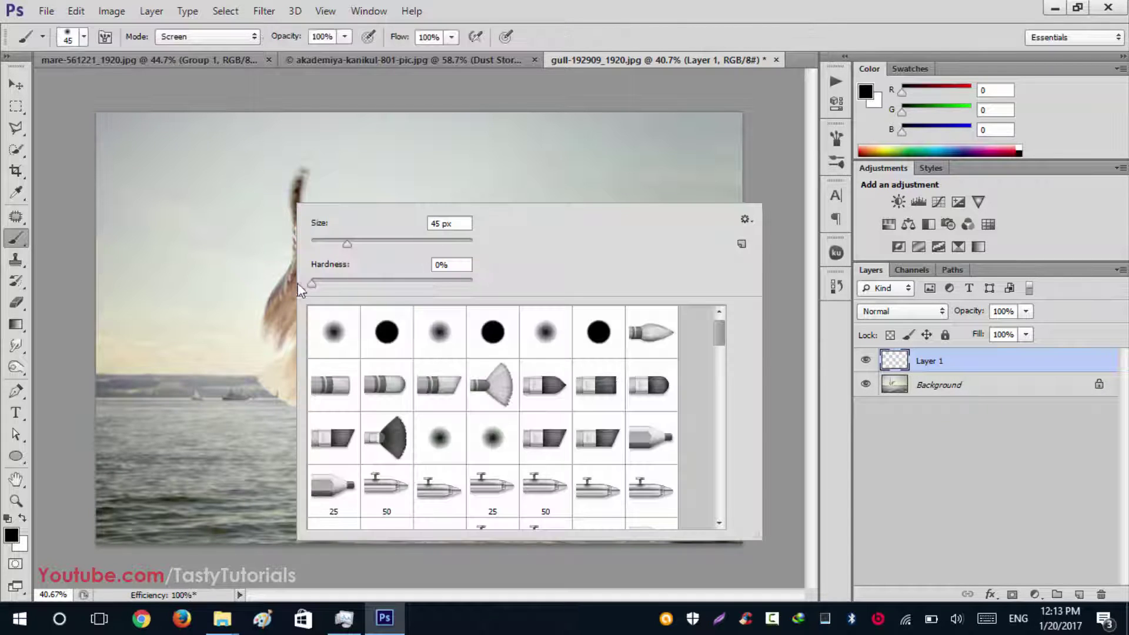
{"action": "left_click", "coordinate": [318, 280]}
{"action": "left_click_drag", "start_coordinate": [392, 285], "coordinate": [312, 284]}
{"action": "left_click", "coordinate": [395, 11]}
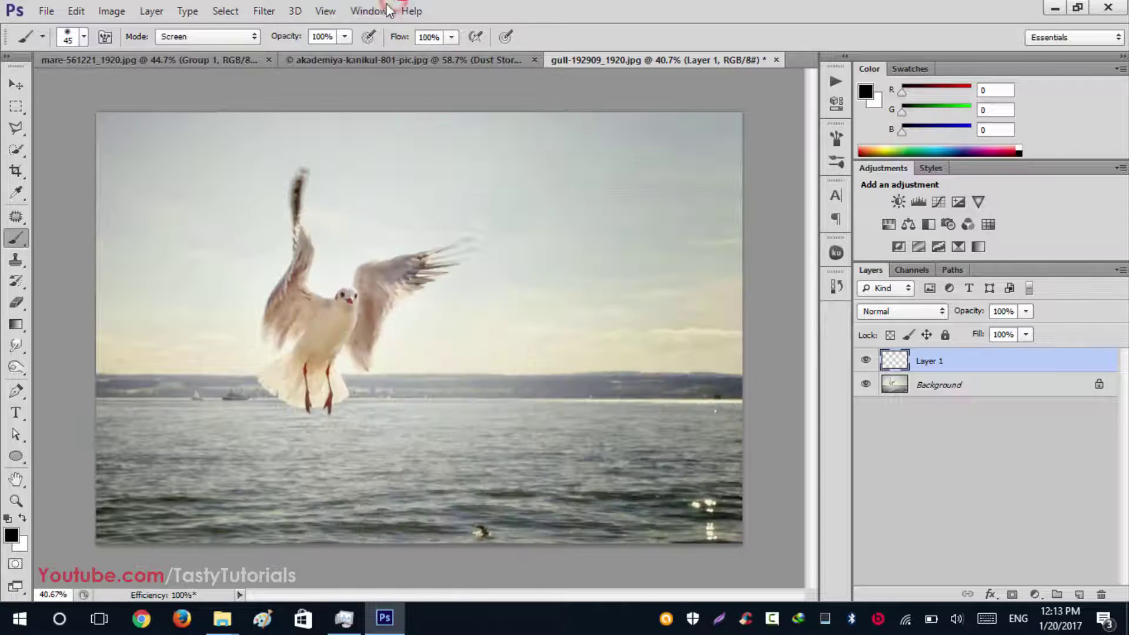
{"action": "scroll", "coordinate": [259, 272], "scroll_direction": "up", "scroll_amount": 1, "text": "alt"}
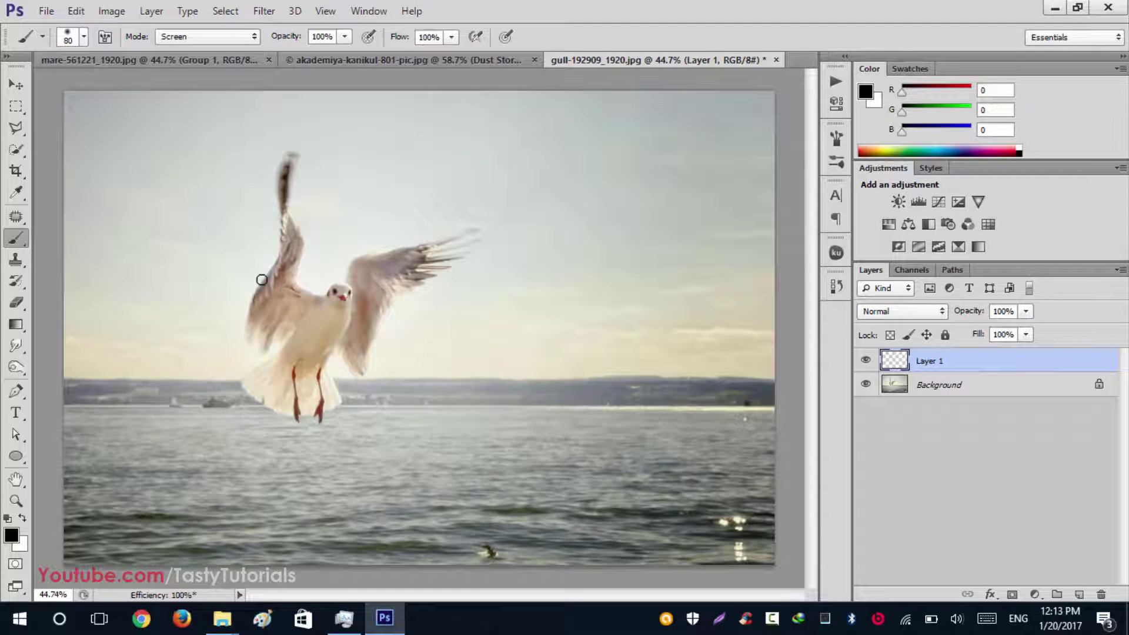
{"action": "scroll", "coordinate": [263, 272], "scroll_direction": "up", "scroll_amount": 3, "text": "alt"}
{"action": "right_click", "coordinate": [262, 209]}
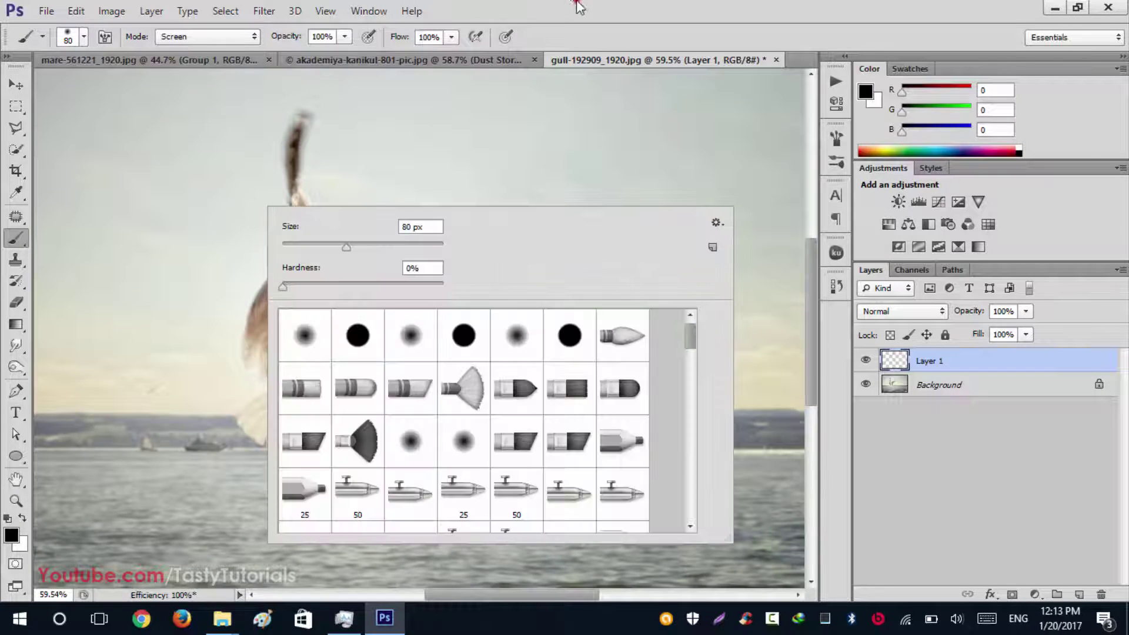
{"action": "left_click", "coordinate": [580, 7]}
Set the foreground color to pure blue (B 255) and paint 50 px strokes along the gull's wing edges and tail.
{"action": "left_click_drag", "start_coordinate": [924, 125], "coordinate": [998, 133]}
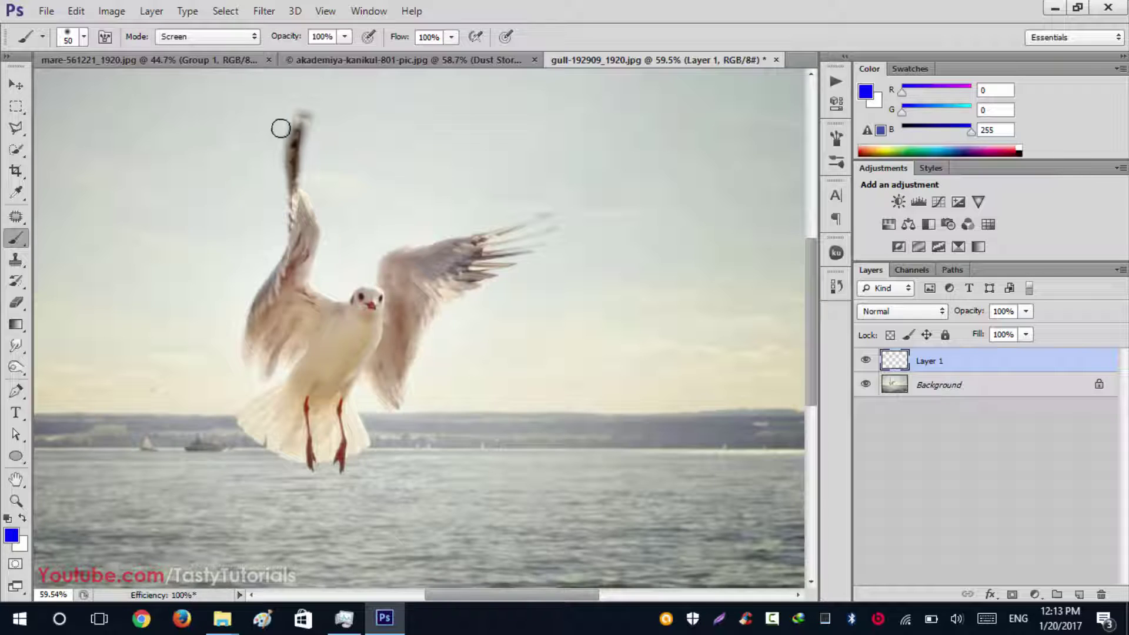
{"action": "mouse_move", "coordinate": [297, 125]}
{"action": "left_mouse_down"}
{"action": "mouse_move", "coordinate": [291, 224]}
{"action": "mouse_move", "coordinate": [293, 189]}
{"action": "mouse_move", "coordinate": [282, 199]}
{"action": "mouse_move", "coordinate": [290, 234]}
{"action": "left_mouse_up"}
{"action": "mouse_move", "coordinate": [266, 288]}
{"action": "left_mouse_down"}
{"action": "mouse_move", "coordinate": [249, 345]}
{"action": "mouse_move", "coordinate": [263, 370]}
{"action": "mouse_move", "coordinate": [312, 348]}
{"action": "mouse_move", "coordinate": [300, 385]}
{"action": "mouse_move", "coordinate": [245, 420]}
{"action": "mouse_move", "coordinate": [249, 442]}
{"action": "mouse_move", "coordinate": [286, 421]}
{"action": "mouse_move", "coordinate": [288, 450]}
{"action": "mouse_move", "coordinate": [305, 451]}
{"action": "mouse_move", "coordinate": [314, 428]}
{"action": "mouse_move", "coordinate": [312, 462]}
{"action": "mouse_move", "coordinate": [321, 432]}
{"action": "mouse_move", "coordinate": [330, 454]}
{"action": "mouse_move", "coordinate": [339, 430]}
{"action": "mouse_move", "coordinate": [365, 435]}
{"action": "left_mouse_up"}
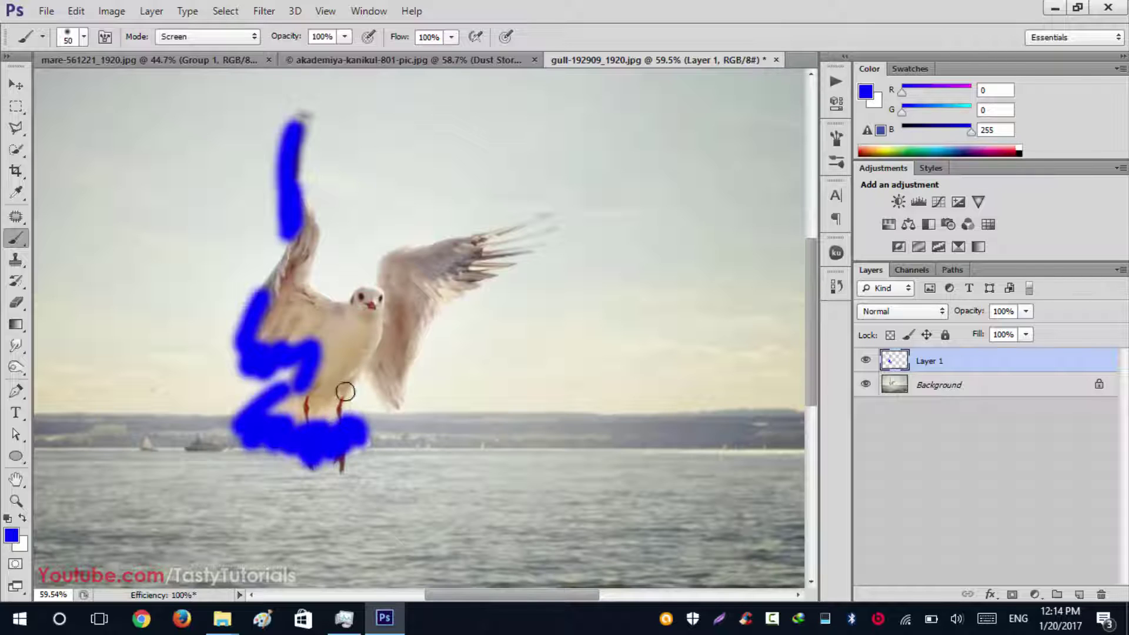
{"action": "mouse_move", "coordinate": [374, 372]}
{"action": "left_mouse_down"}
{"action": "mouse_move", "coordinate": [391, 383]}
{"action": "mouse_move", "coordinate": [396, 346]}
{"action": "mouse_move", "coordinate": [542, 227]}
{"action": "left_mouse_up"}
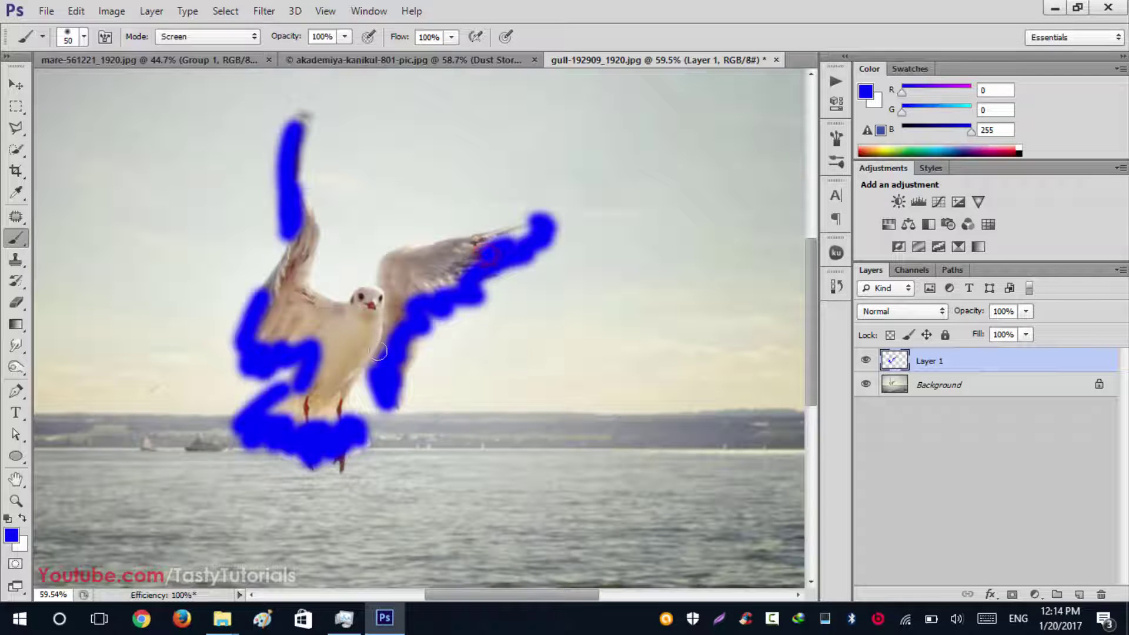
Paint blue over the gull's legs and feet, connecting the tail area with the lower body.
{"action": "scroll", "coordinate": [333, 482], "scroll_direction": "down", "scroll_amount": 1}
{"action": "left_click_drag", "start_coordinate": [341, 461], "coordinate": [313, 462]}
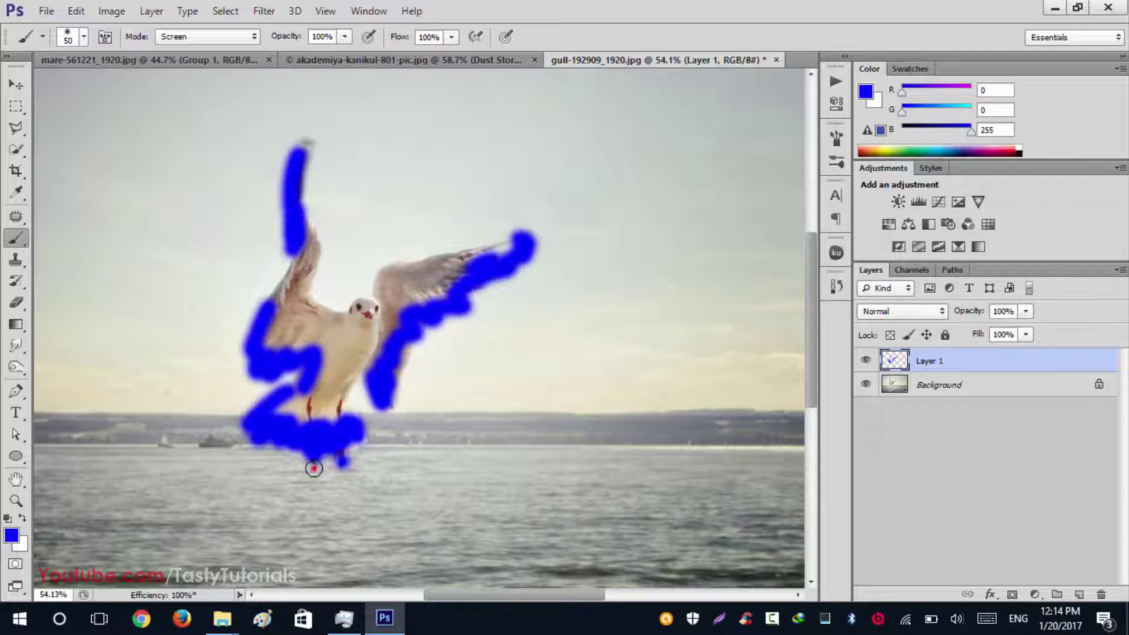
{"action": "scroll", "coordinate": [255, 519], "scroll_direction": "up", "scroll_amount": 2}
{"action": "left_click_drag", "start_coordinate": [367, 360], "coordinate": [361, 409]}
{"action": "left_click_drag", "start_coordinate": [317, 370], "coordinate": [325, 420]}
{"action": "left_click", "coordinate": [302, 353]}
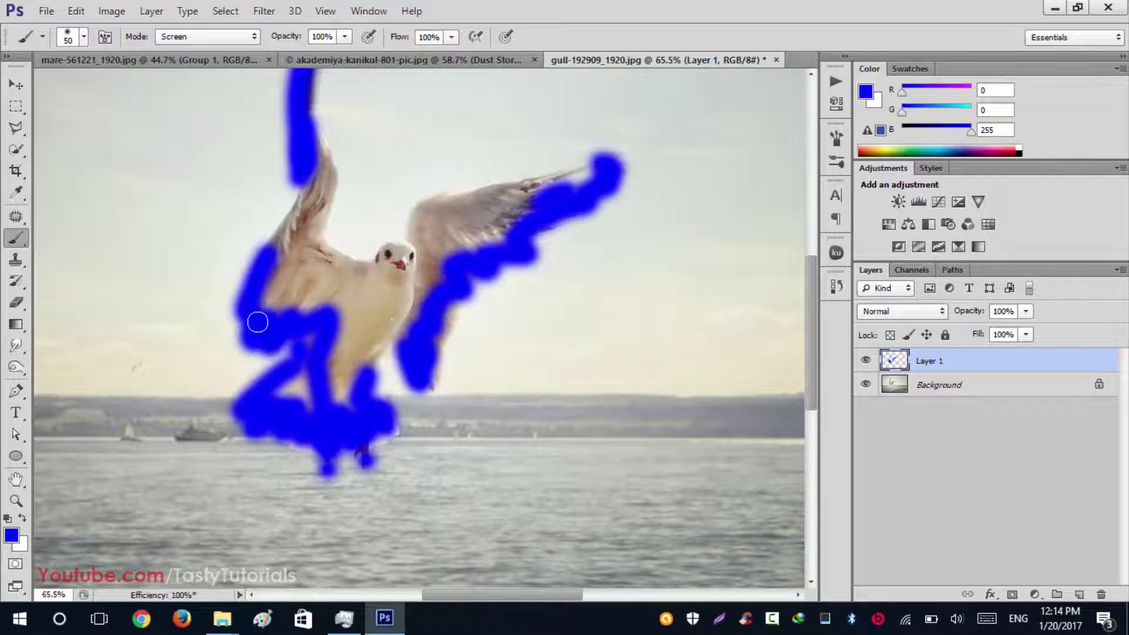
Reduce the brush to 35 px and extend the blue paint along the raised wing's outer edge and beside the tail.
{"action": "scroll", "coordinate": [259, 321], "scroll_direction": "down", "scroll_amount": 2}
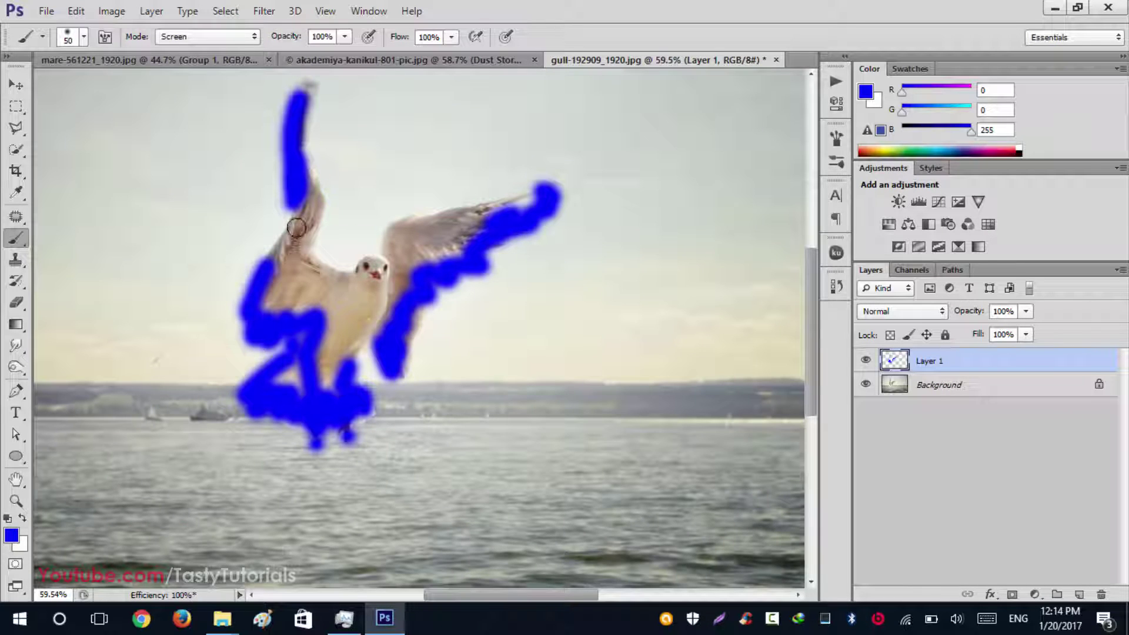
{"action": "key", "text": "bracketleft"}
{"action": "left_click_drag", "start_coordinate": [293, 235], "coordinate": [275, 263]}
{"action": "scroll", "coordinate": [278, 367], "scroll_direction": "down", "scroll_amount": 1}
{"action": "scroll", "coordinate": [271, 300], "scroll_direction": "up", "scroll_amount": 3}
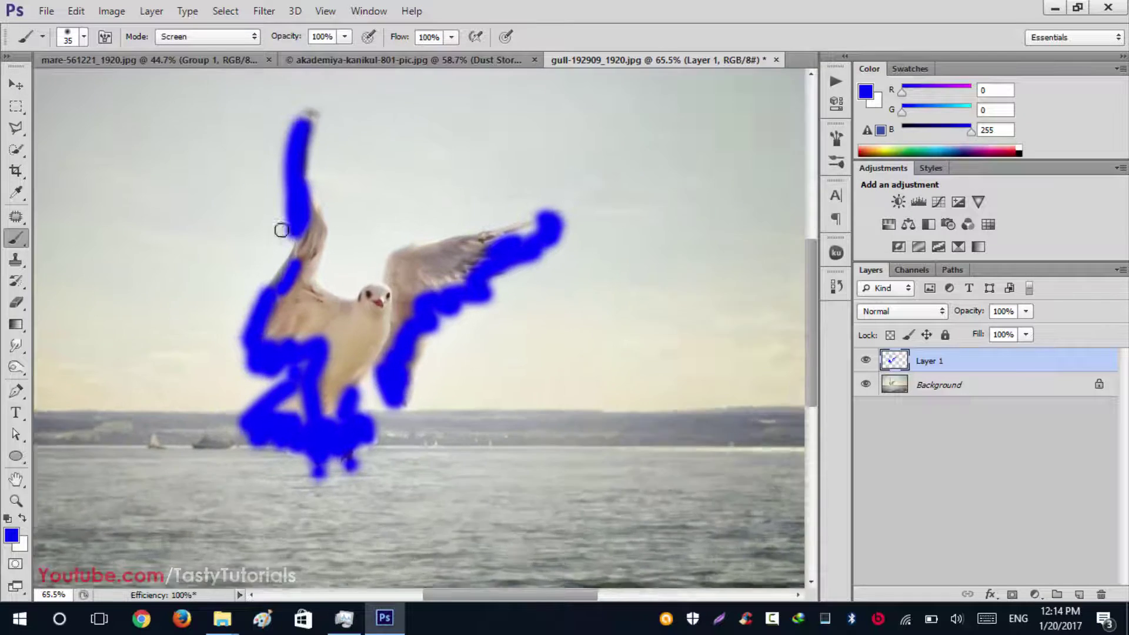
{"action": "scroll", "coordinate": [358, 364], "scroll_direction": "up", "scroll_amount": 1}
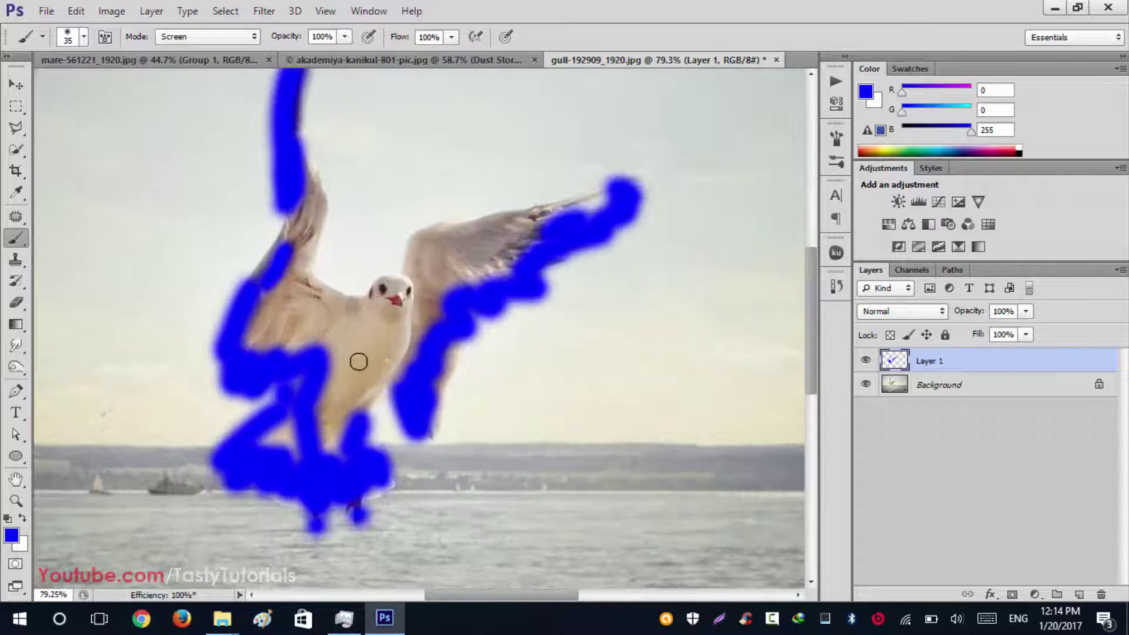
{"action": "mouse_move", "coordinate": [392, 488]}
{"action": "left_mouse_down"}
{"action": "mouse_move", "coordinate": [391, 479]}
{"action": "mouse_move", "coordinate": [373, 496]}
{"action": "mouse_move", "coordinate": [373, 478]}
{"action": "mouse_move", "coordinate": [382, 483]}
{"action": "left_mouse_up"}
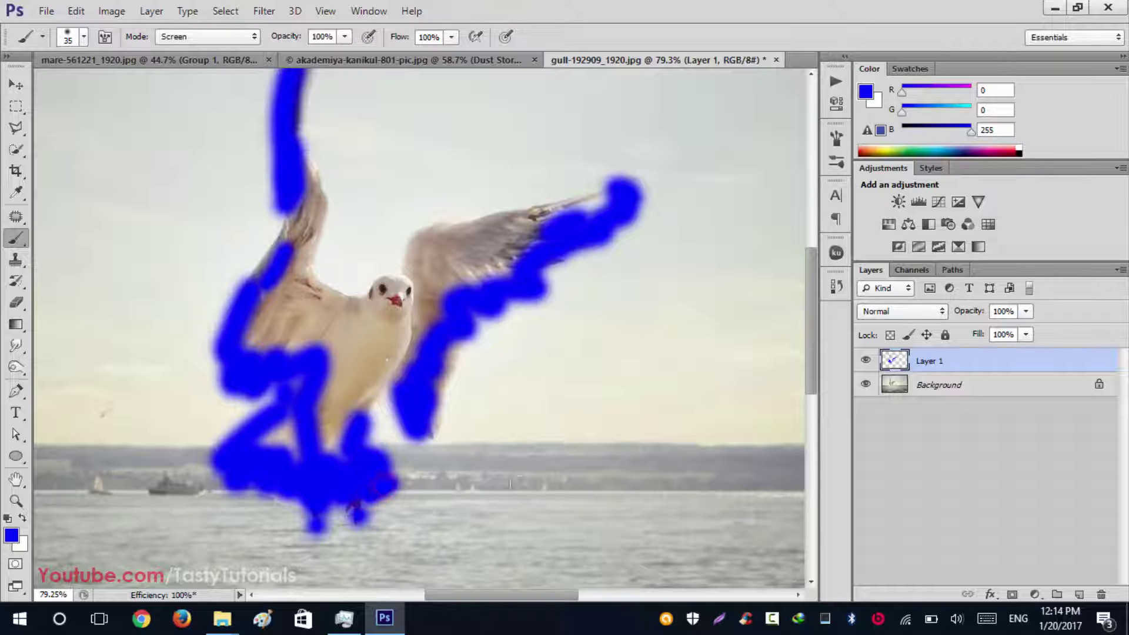
Show the Actions list and collapse the Default Actions and Dust Storm sets.
{"action": "scroll", "coordinate": [563, 358], "scroll_direction": "down", "scroll_amount": 1}
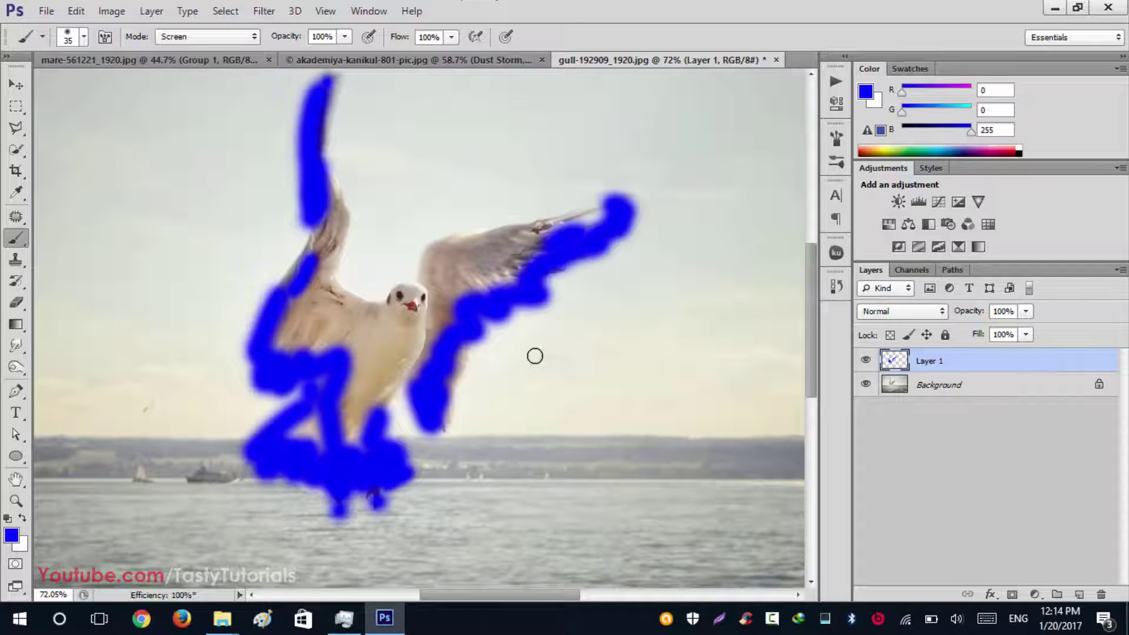
{"action": "scroll", "coordinate": [534, 356], "scroll_direction": "down", "scroll_amount": 1}
{"action": "left_click", "coordinate": [372, 12]}
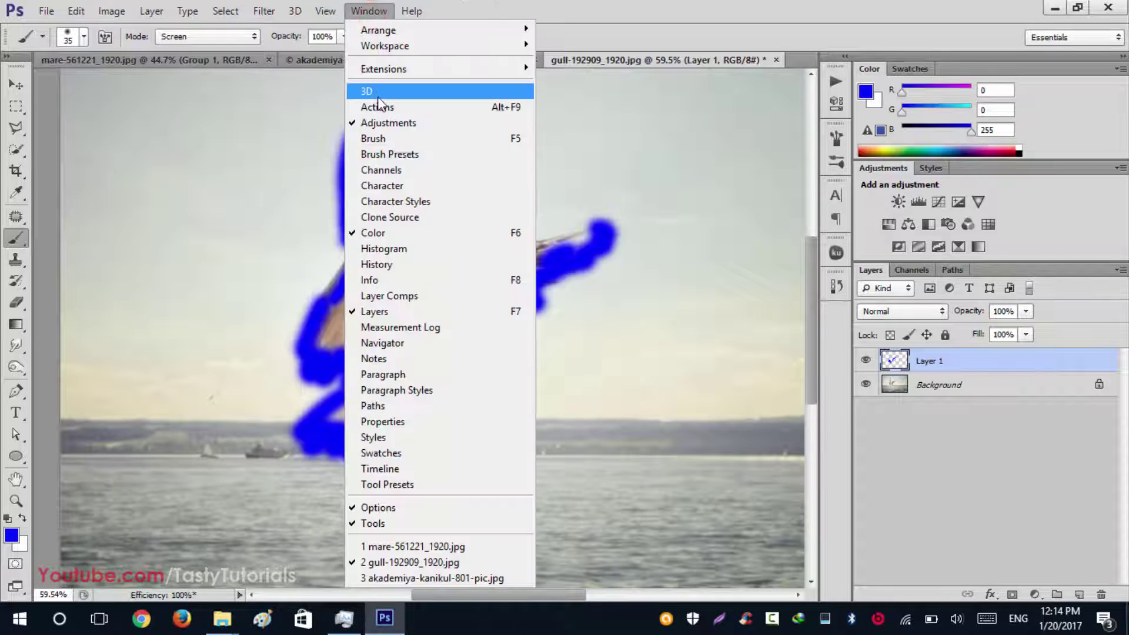
{"action": "left_click", "coordinate": [441, 108]}
{"action": "left_click", "coordinate": [648, 87]}
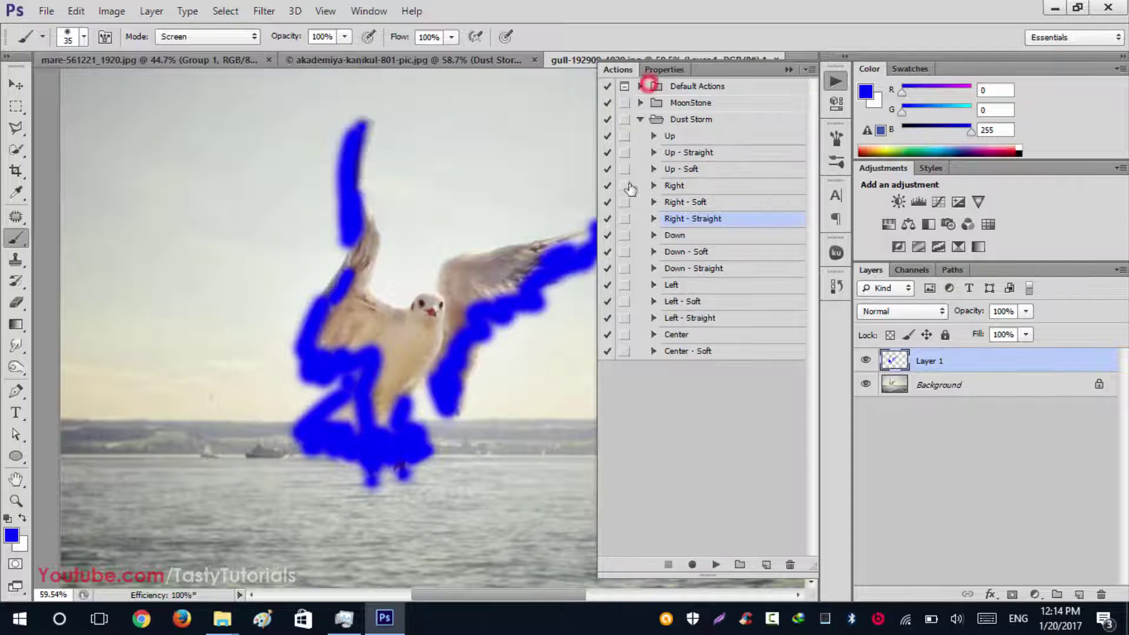
{"action": "left_click", "coordinate": [641, 120]}
Select the DustStorm action file for loading and cancel without loading it.
{"action": "left_click", "coordinate": [811, 70]}
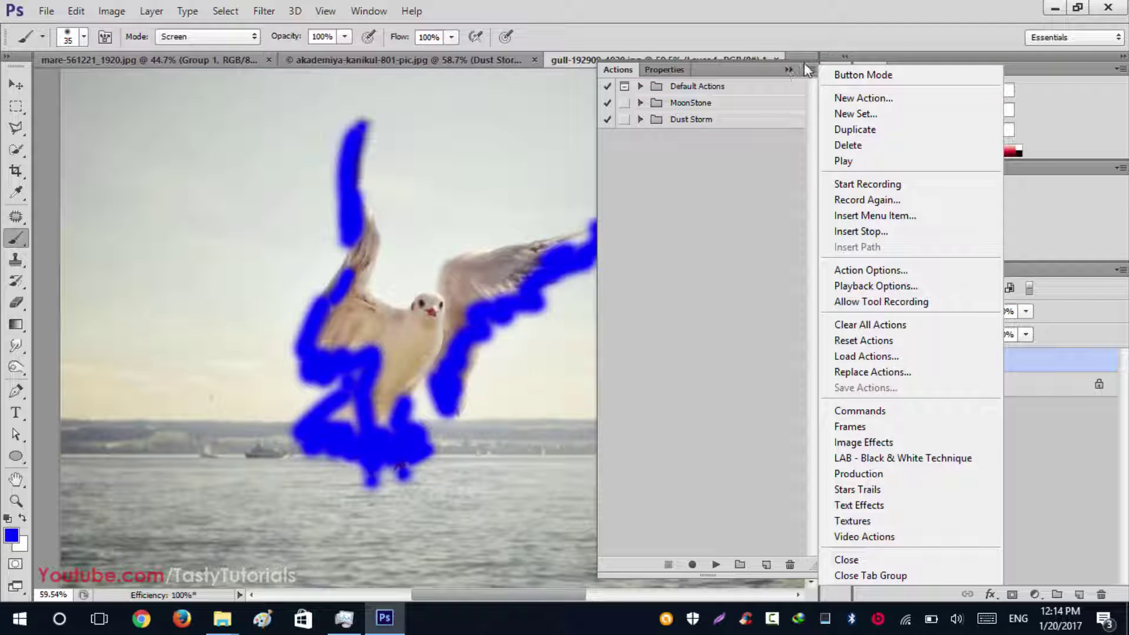
{"action": "left_click", "coordinate": [866, 356]}
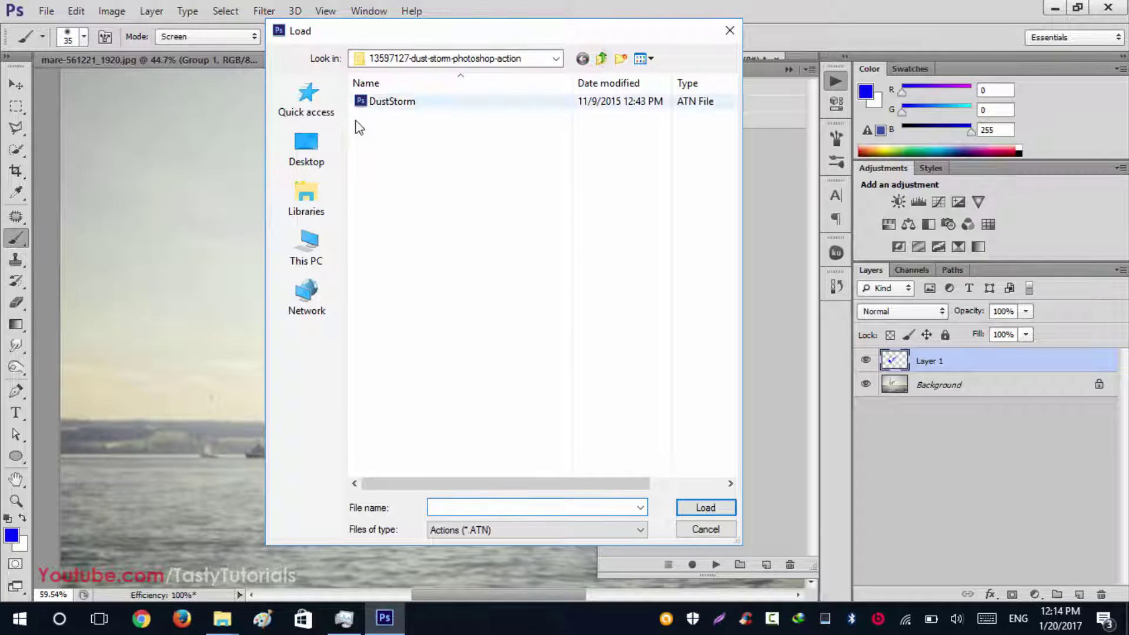
{"action": "left_click", "coordinate": [408, 131]}
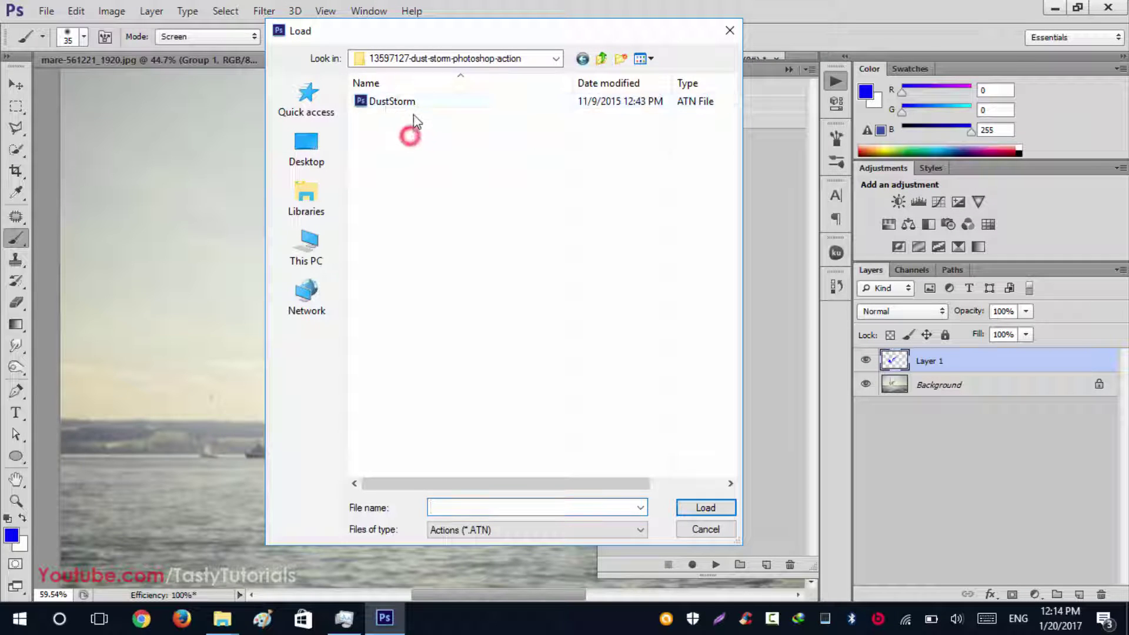
{"action": "left_click", "coordinate": [383, 108]}
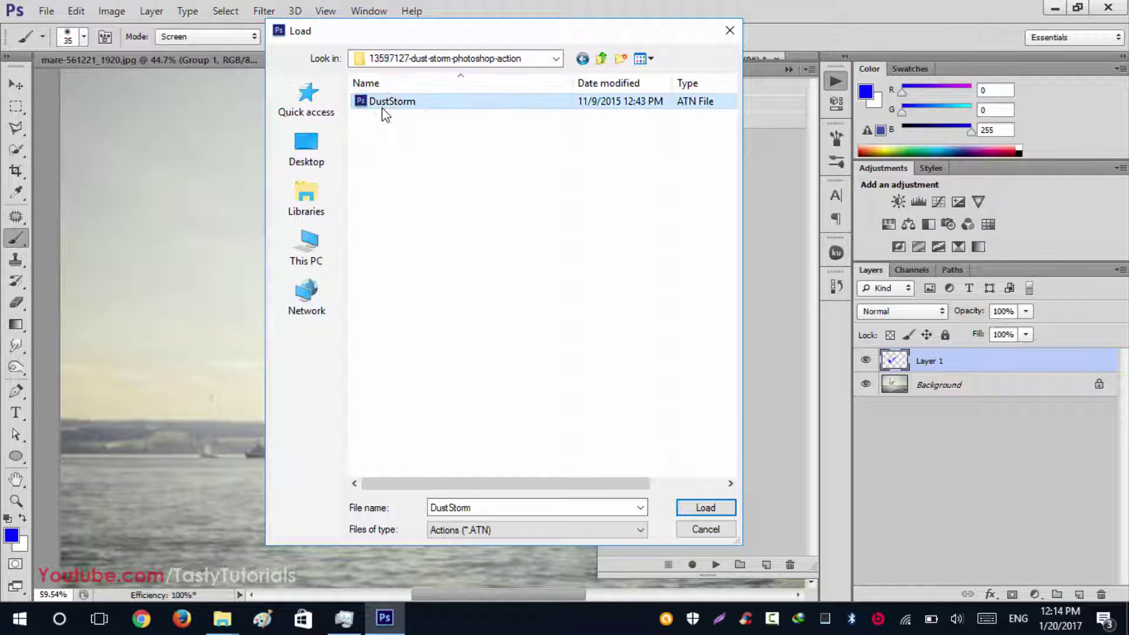
{"action": "left_click", "coordinate": [396, 102]}
{"action": "left_click", "coordinate": [706, 529]}
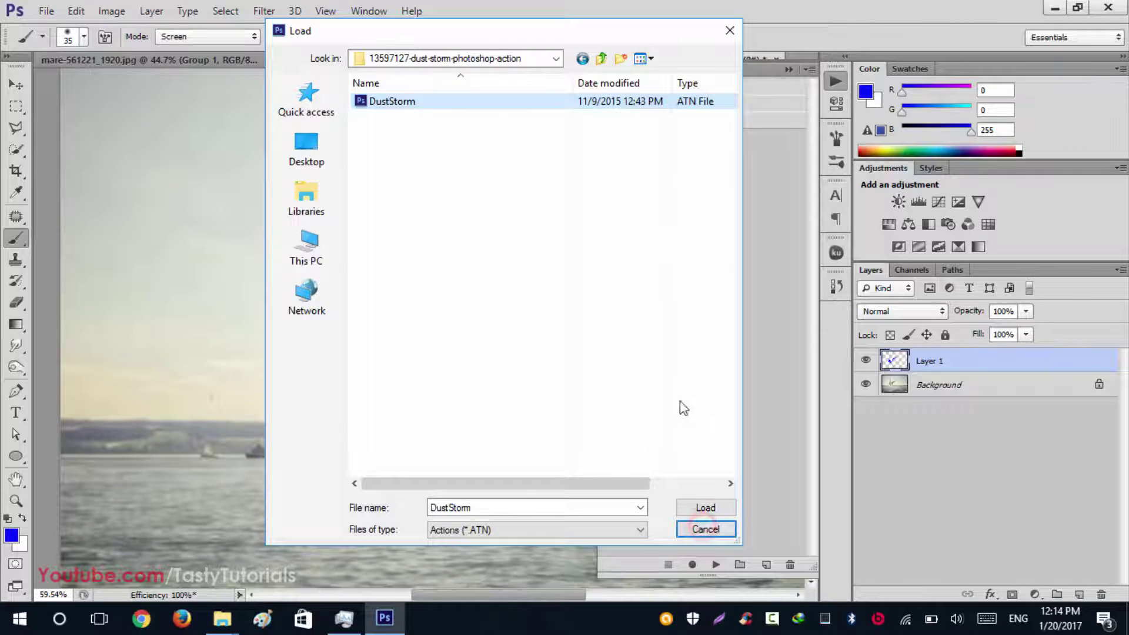
{"action": "left_click", "coordinate": [705, 528]}
Expand the Dust Storm action set and compare its direction actions with the painted gull.
{"action": "left_click", "coordinate": [652, 119]}
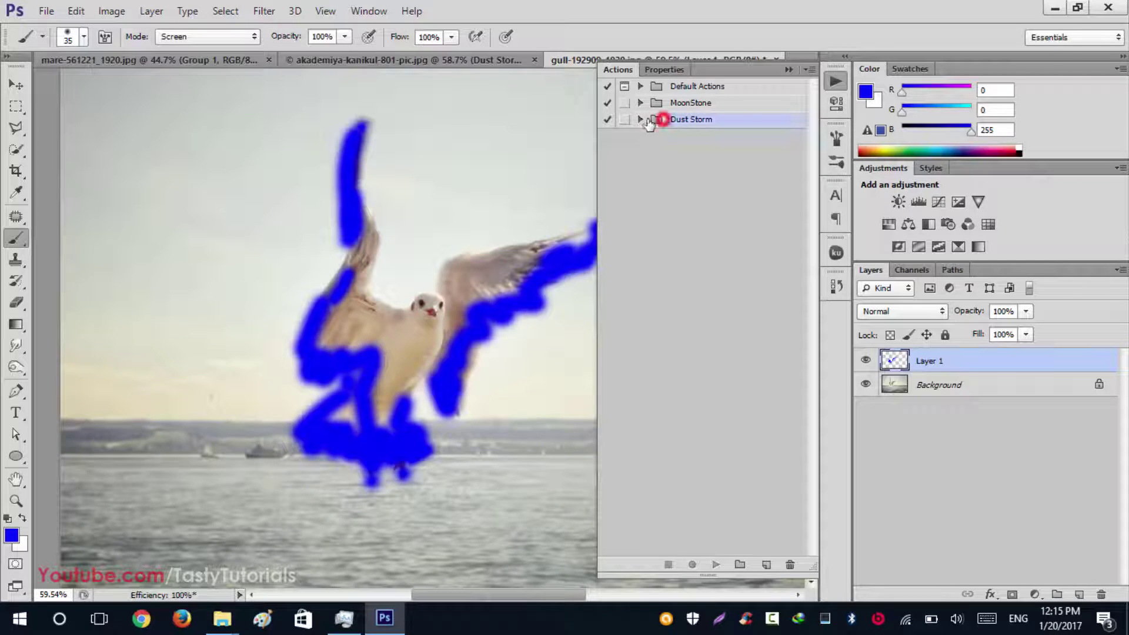
{"action": "left_click", "coordinate": [640, 120]}
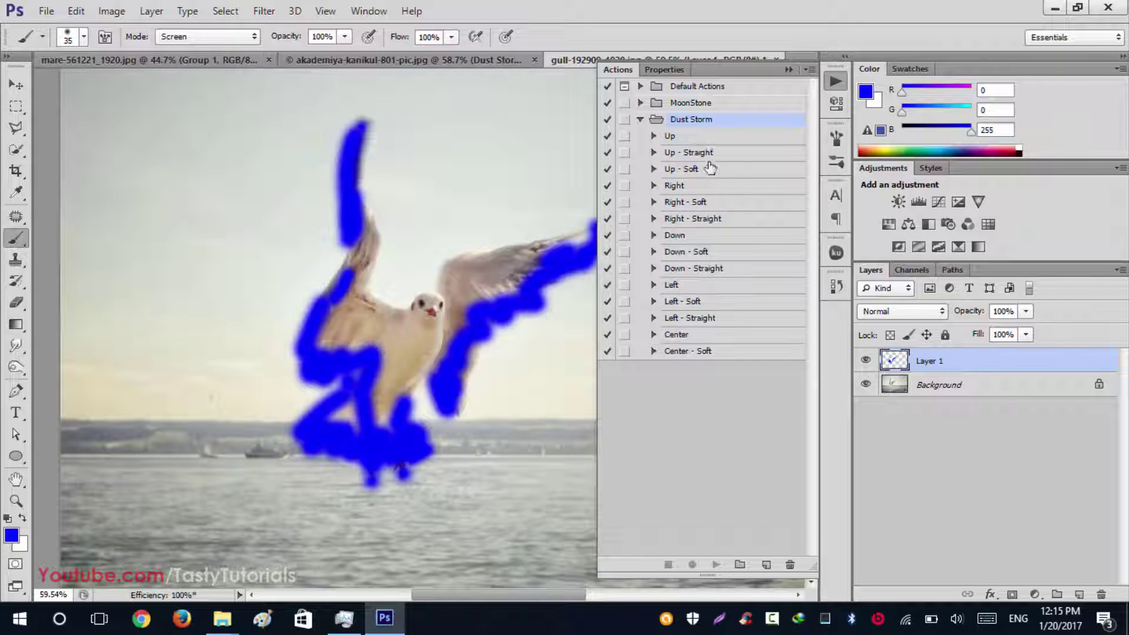
{"action": "scroll", "coordinate": [328, 348], "scroll_direction": "down", "scroll_amount": 3}
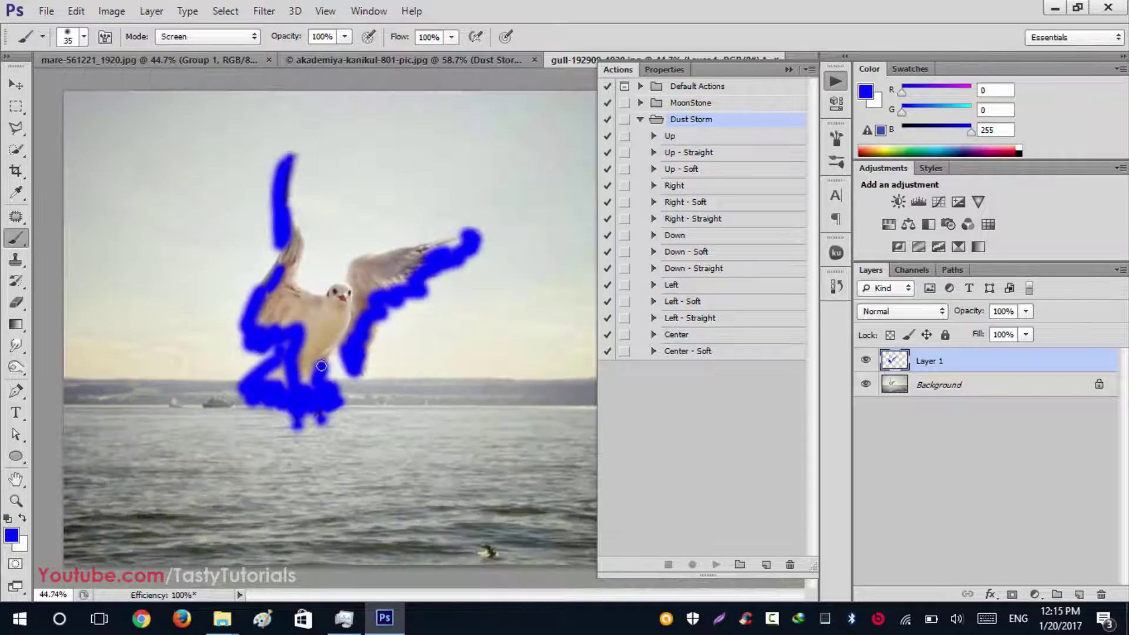
{"action": "scroll", "coordinate": [237, 352], "scroll_direction": "up", "scroll_amount": 1}
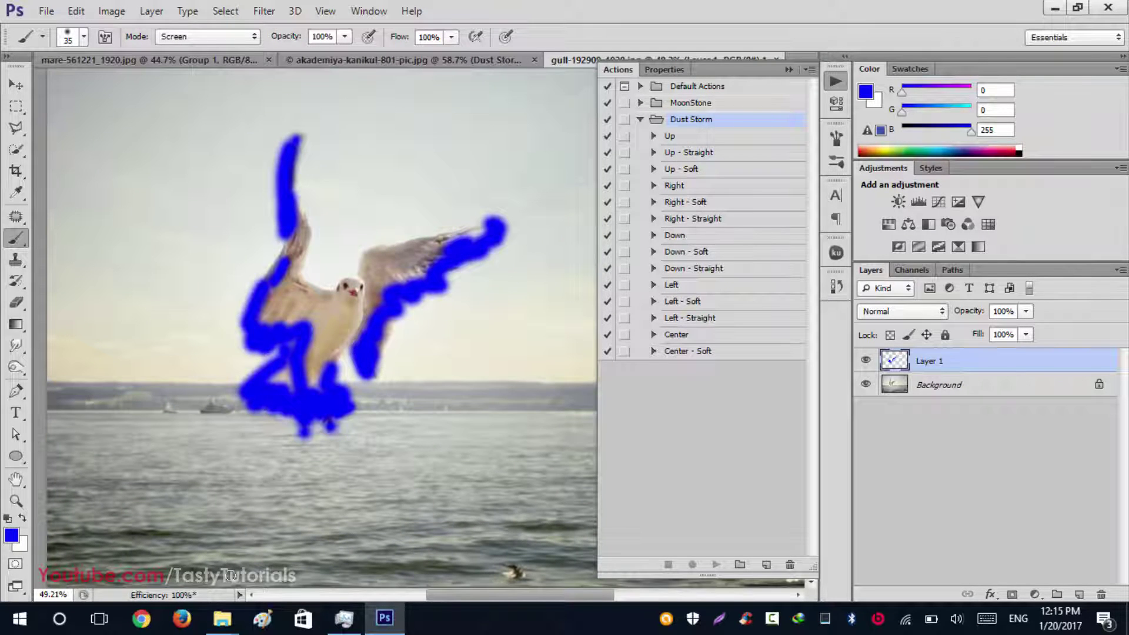
{"action": "scroll", "coordinate": [356, 332], "scroll_direction": "down", "scroll_amount": 3}
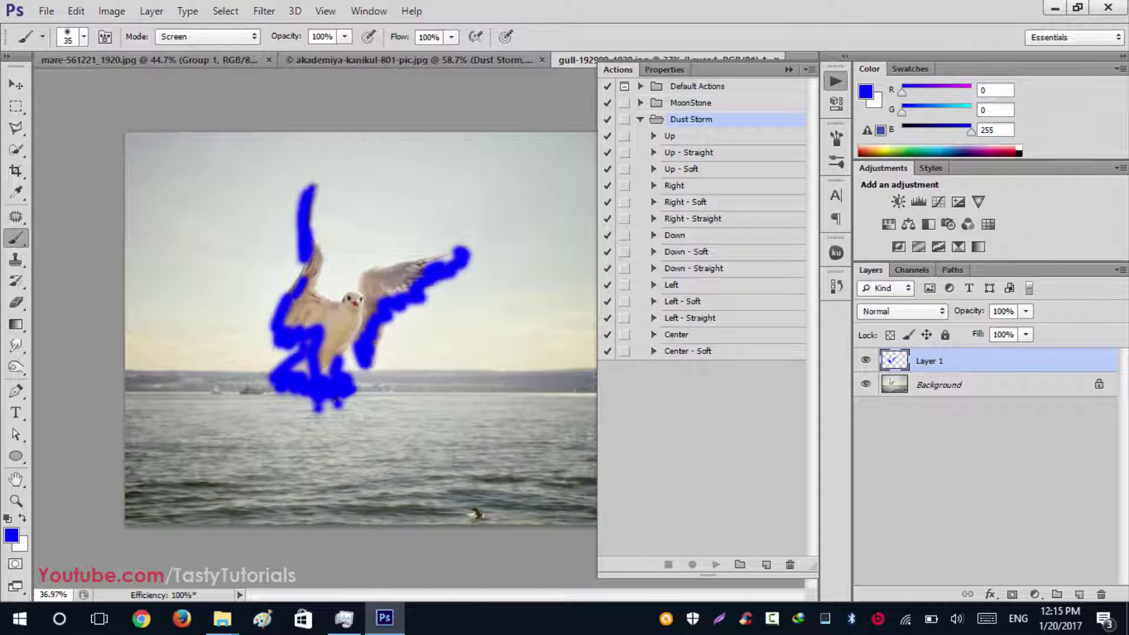
Go through the Down, Down - Soft and Down - Straight actions in the Dust Storm set, ending on Down - Straight.
{"action": "left_click", "coordinate": [698, 253]}
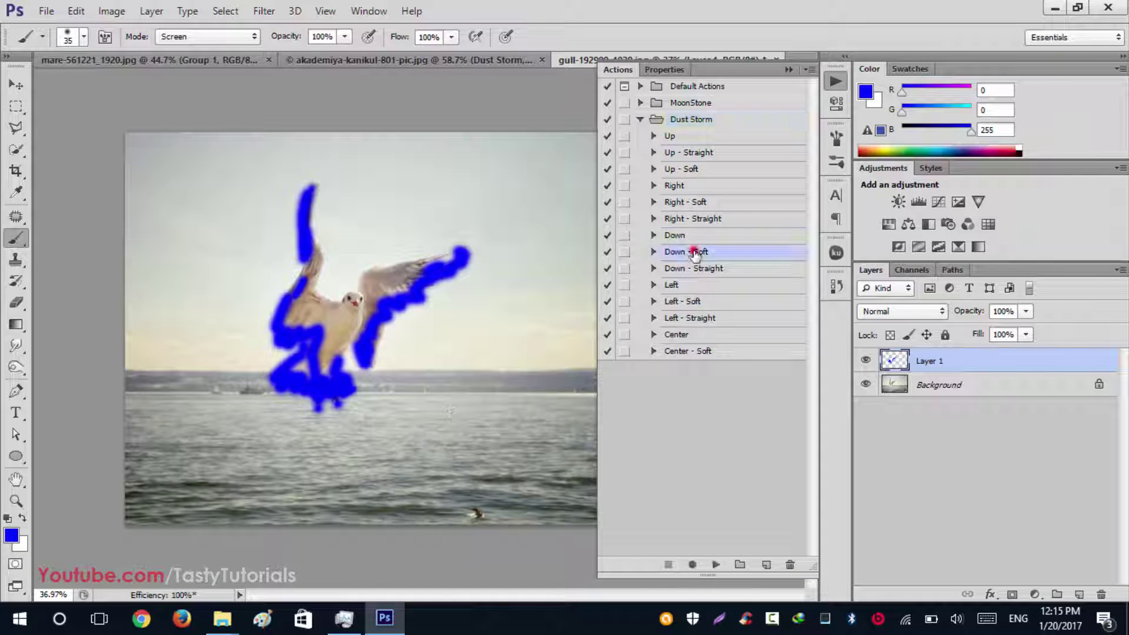
{"action": "scroll", "coordinate": [312, 323], "scroll_direction": "up", "scroll_amount": 2}
{"action": "left_click", "coordinate": [680, 238]}
{"action": "left_click", "coordinate": [687, 252]}
{"action": "left_click", "coordinate": [689, 270]}
{"action": "left_click", "coordinate": [691, 236]}
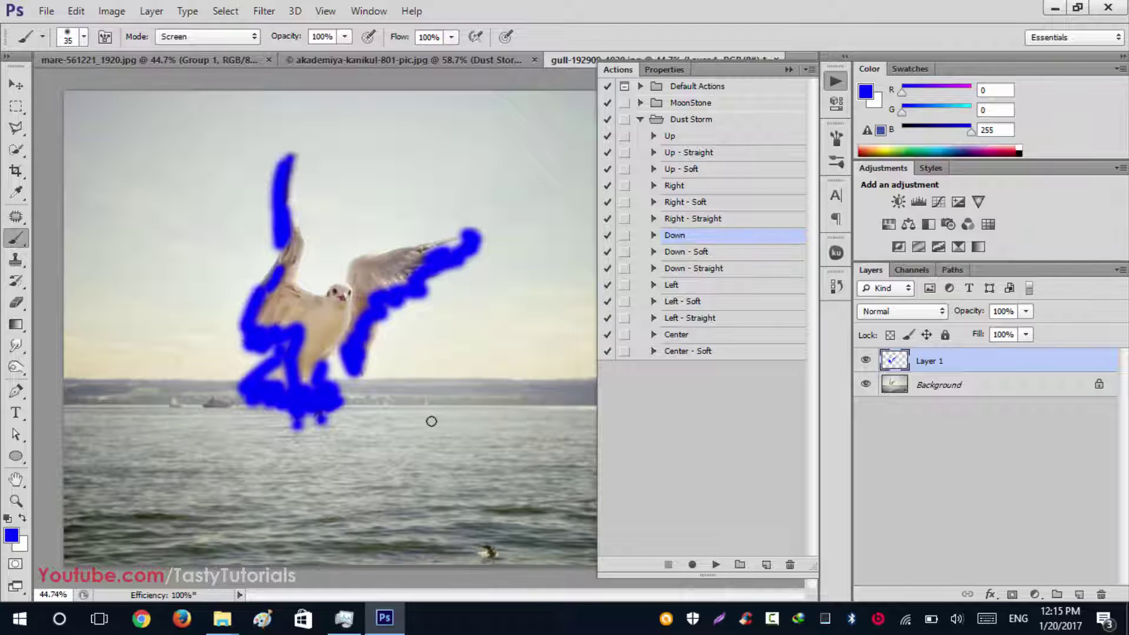
{"action": "scroll", "coordinate": [363, 435], "scroll_direction": "down", "scroll_amount": 1}
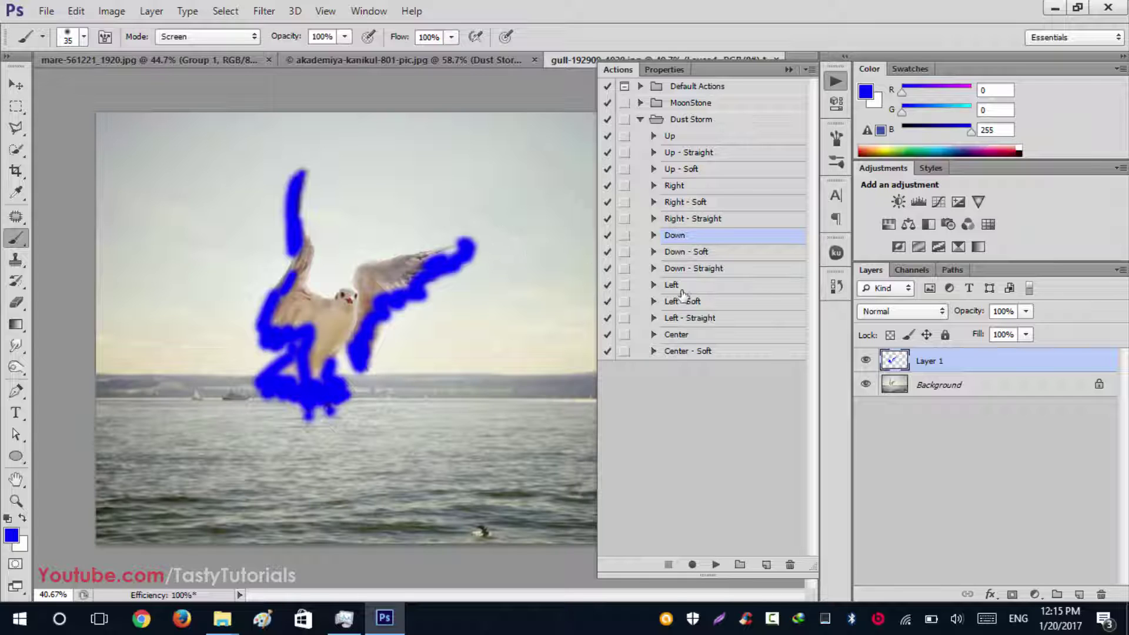
{"action": "left_click", "coordinate": [705, 251]}
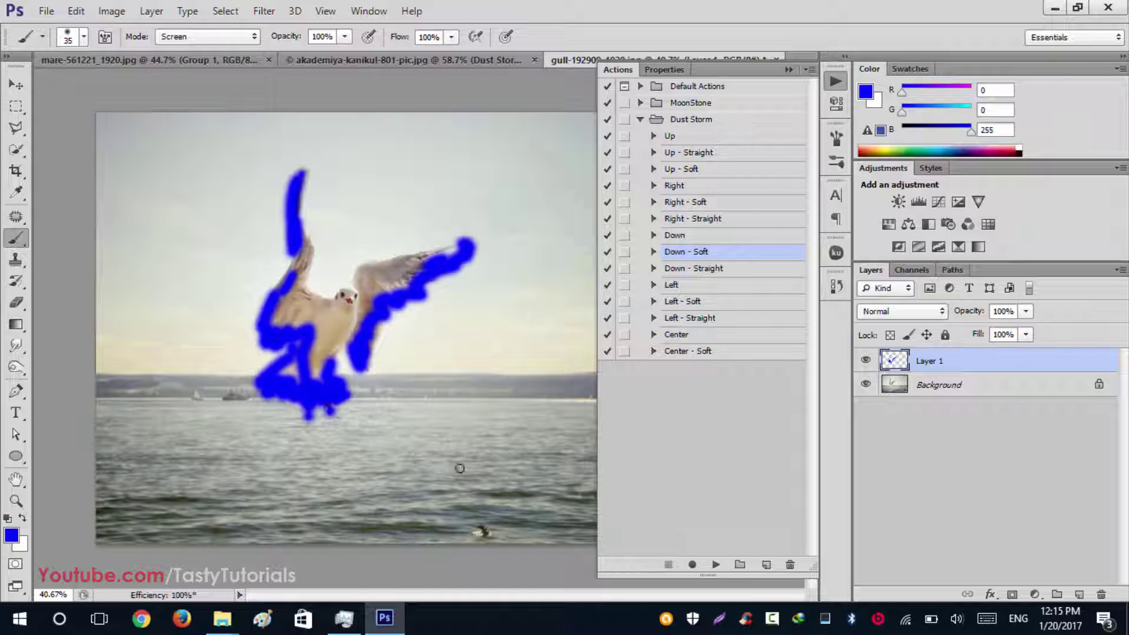
{"action": "left_click", "coordinate": [690, 268]}
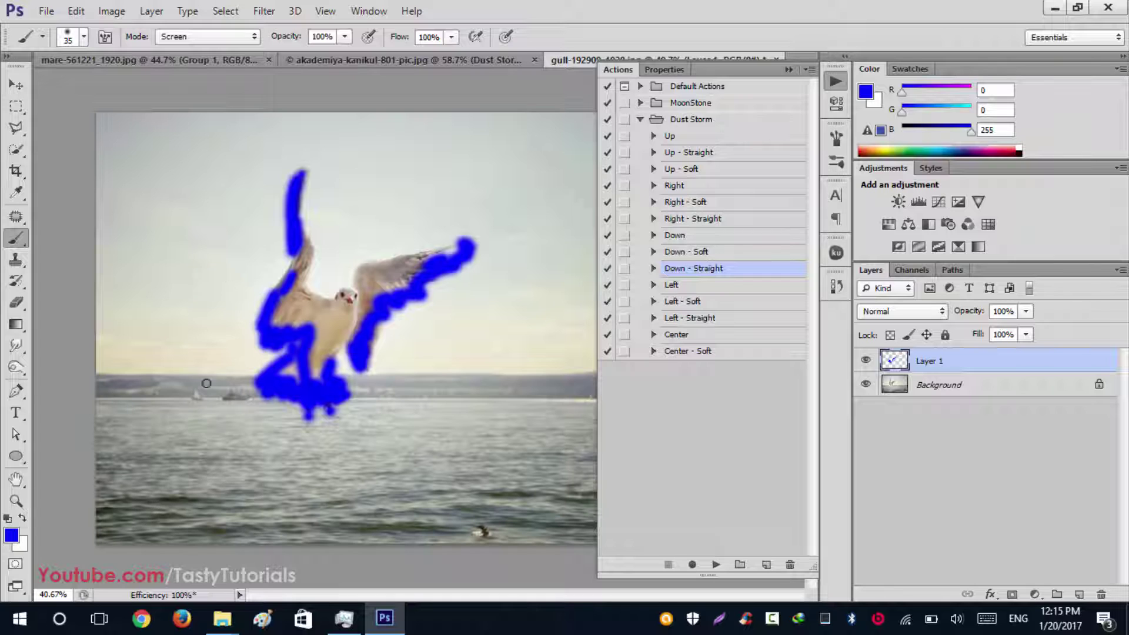
Expand the Down - Straight action to review its commands, reselect the action, and collapse the Actions list.
{"action": "left_click", "coordinate": [652, 268]}
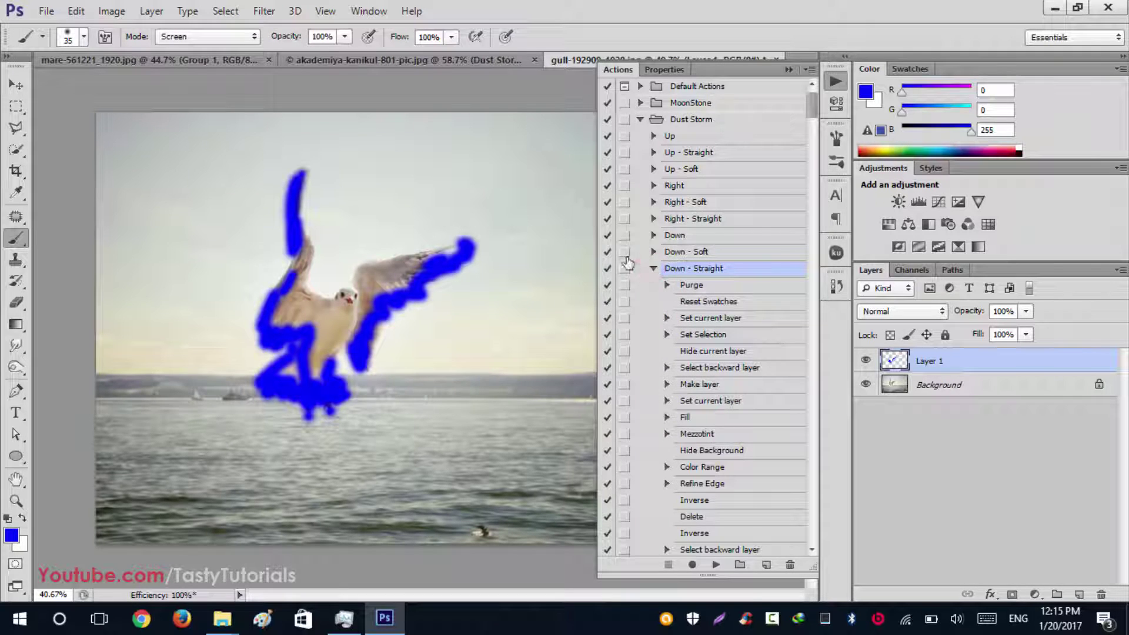
{"action": "scroll", "coordinate": [704, 284], "scroll_direction": "down", "scroll_amount": 1}
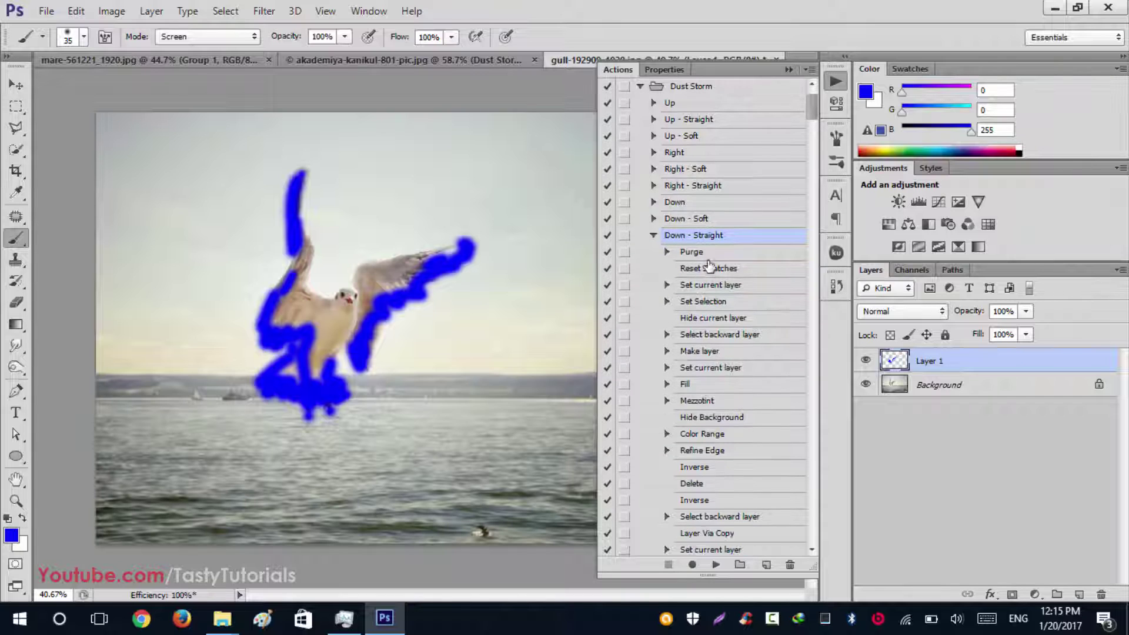
{"action": "left_click", "coordinate": [691, 253]}
{"action": "left_click", "coordinate": [689, 236]}
{"action": "left_click", "coordinate": [716, 565]}
{"action": "left_click", "coordinate": [788, 70]}
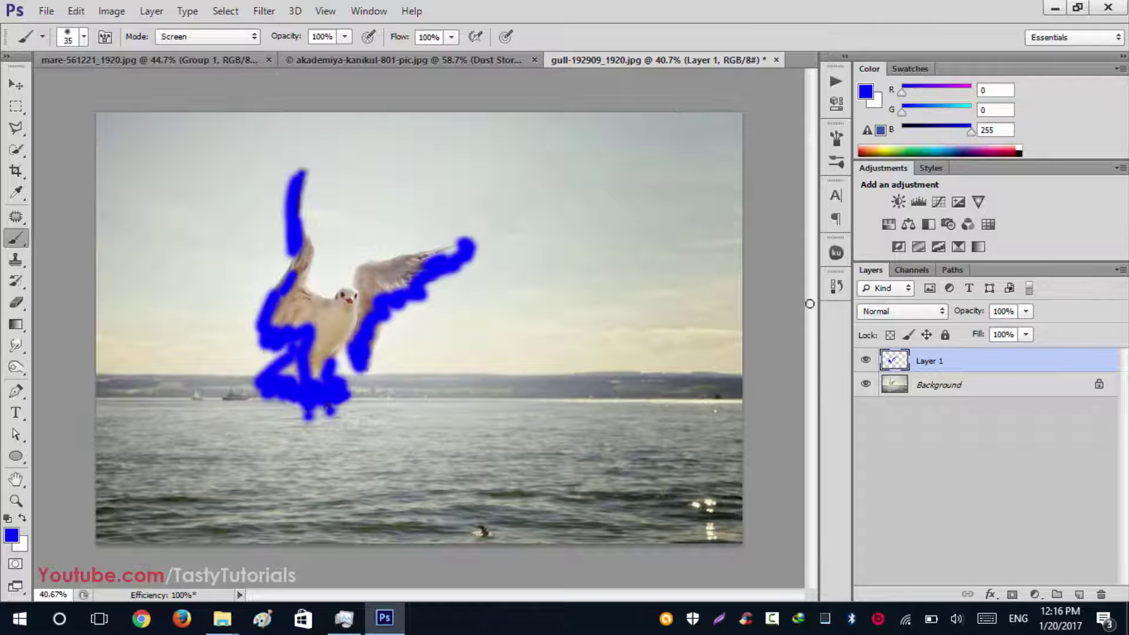
Confirm the Layers panel options with Add "copy" to Copied Layers and Groups enabled.
{"action": "left_click", "coordinate": [1117, 269]}
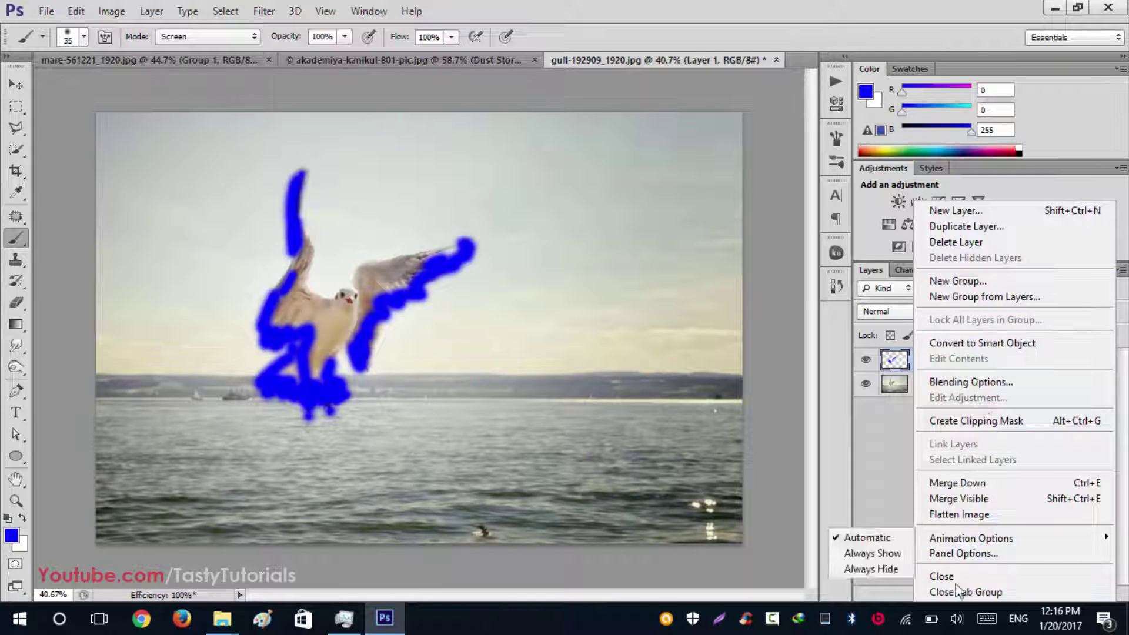
{"action": "left_click", "coordinate": [965, 553]}
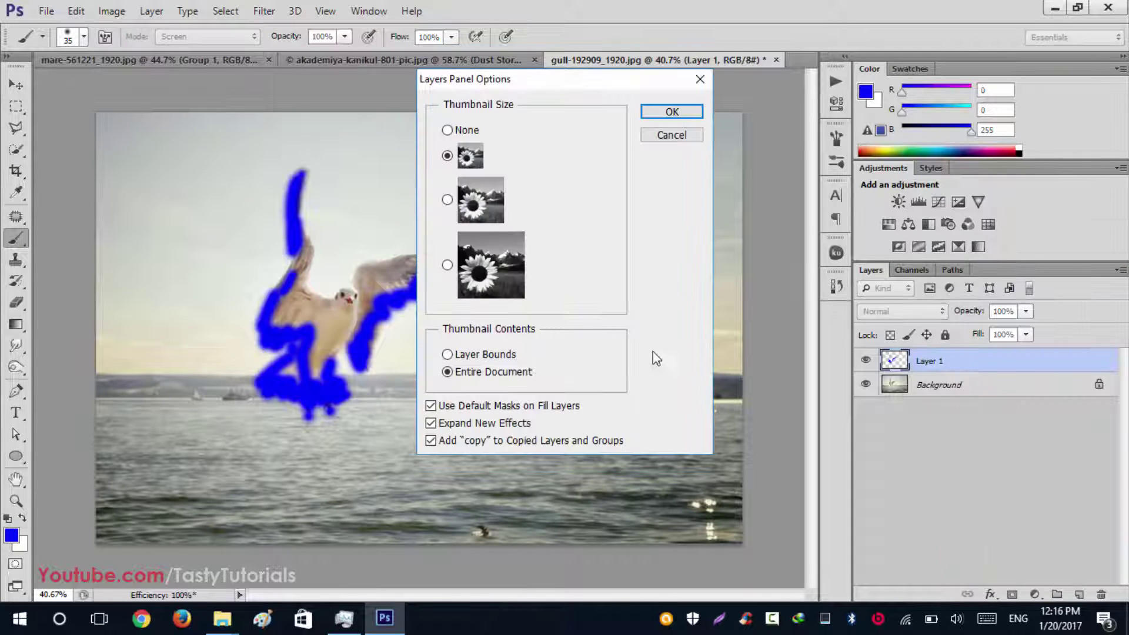
{"action": "left_click", "coordinate": [432, 441]}
{"action": "left_click", "coordinate": [672, 112]}
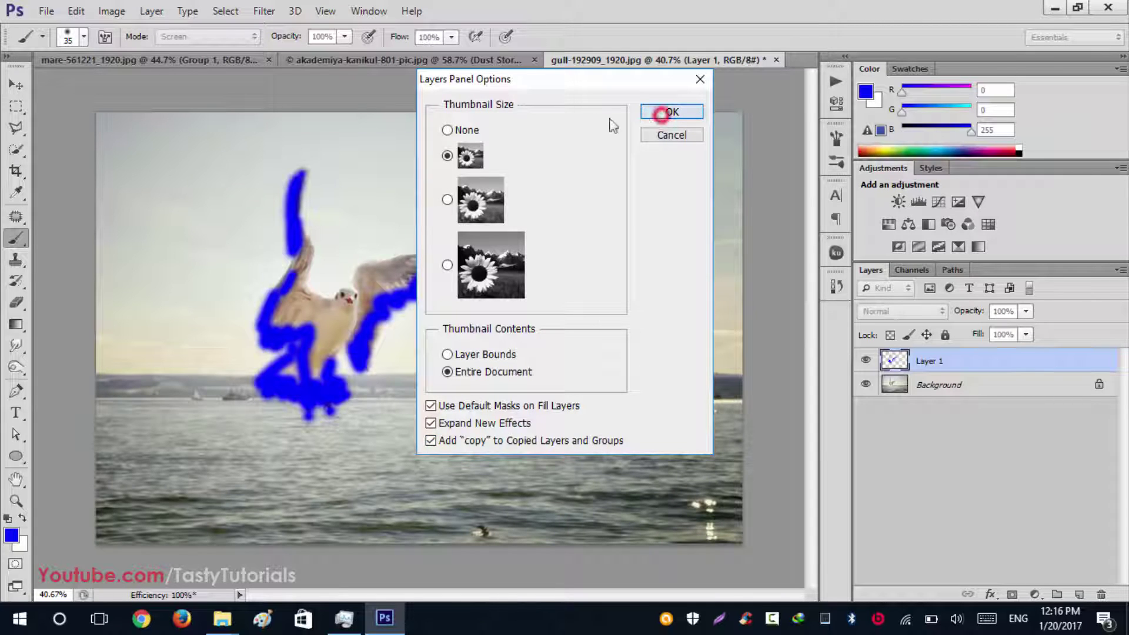
Check the image size settings and accept them with the resolution at 72 pixels/inch.
{"action": "left_click", "coordinate": [112, 10]}
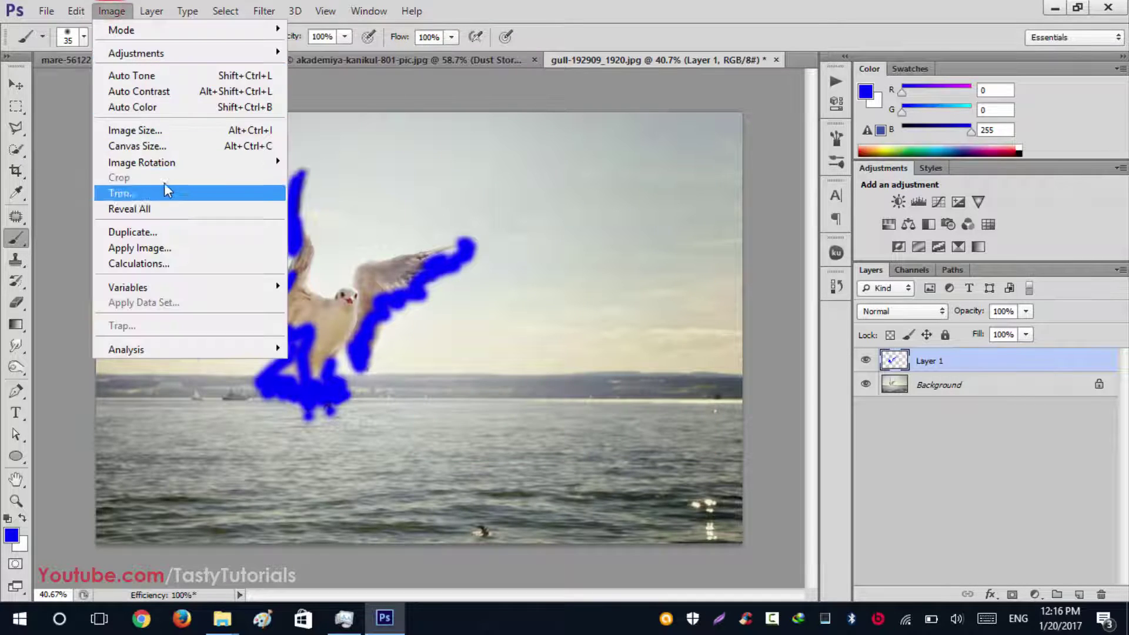
{"action": "left_click", "coordinate": [177, 131]}
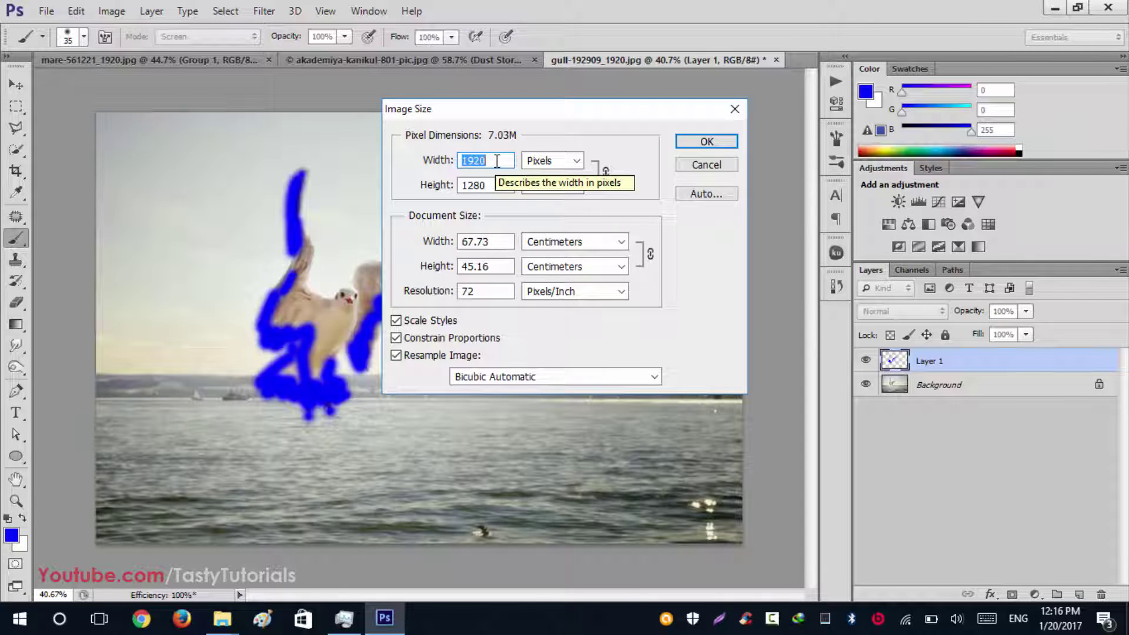
{"action": "double_click", "coordinate": [479, 288]}
{"action": "left_click", "coordinate": [481, 287]}
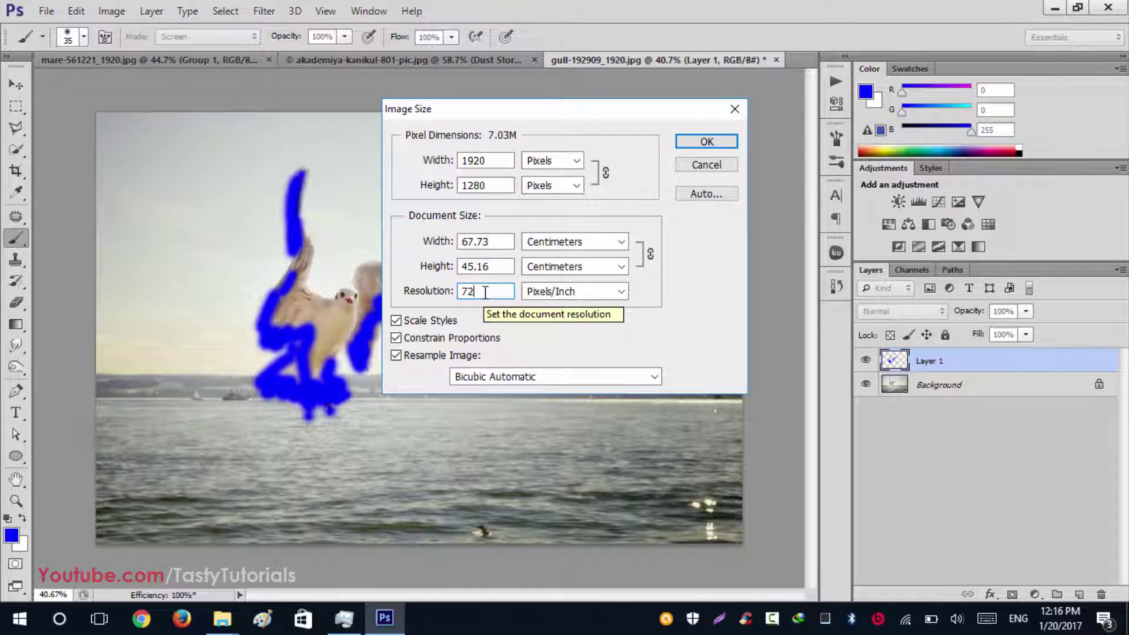
{"action": "left_click_drag", "start_coordinate": [485, 292], "coordinate": [452, 291]}
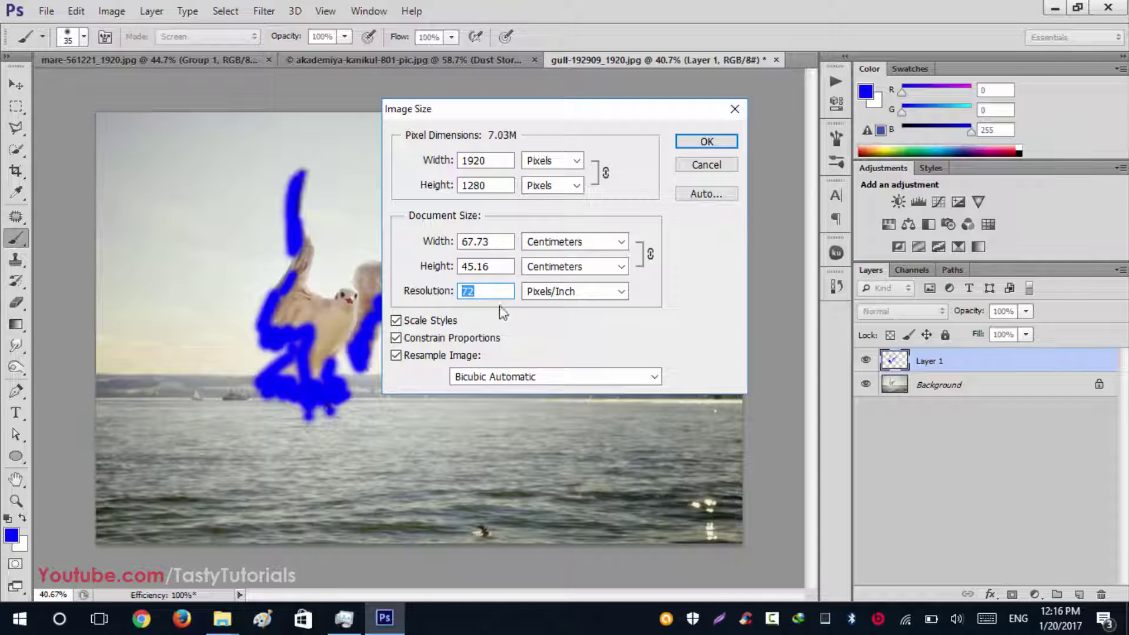
{"action": "left_click", "coordinate": [703, 144]}
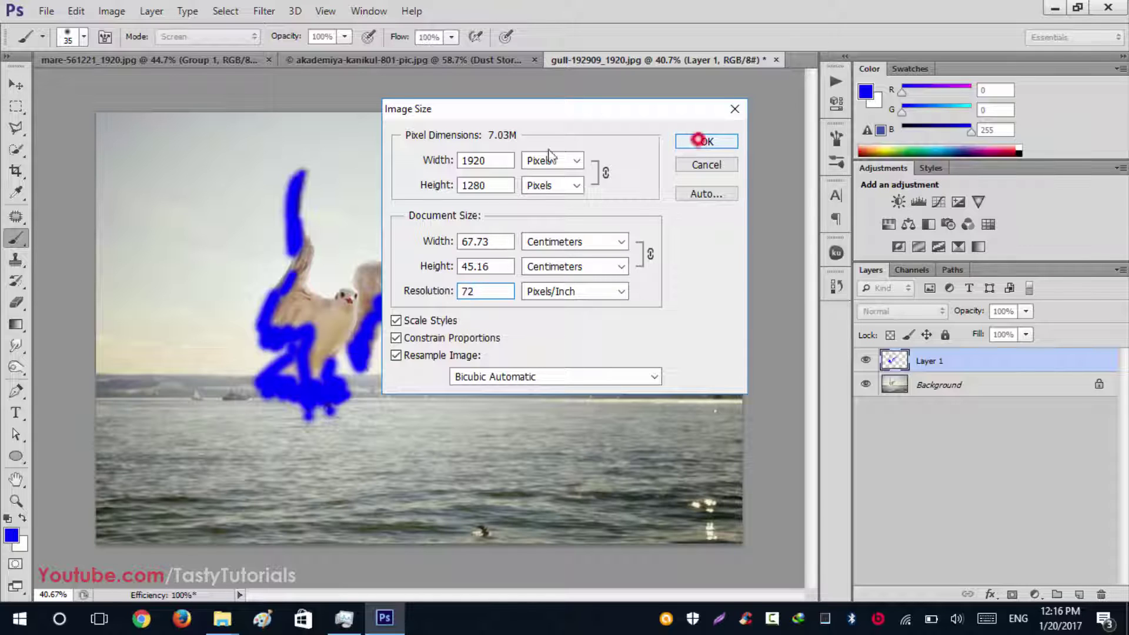
Convert the locked Background into a regular layer named Layer 0, in Normal mode at 100% opacity.
{"action": "left_click", "coordinate": [16, 85]}
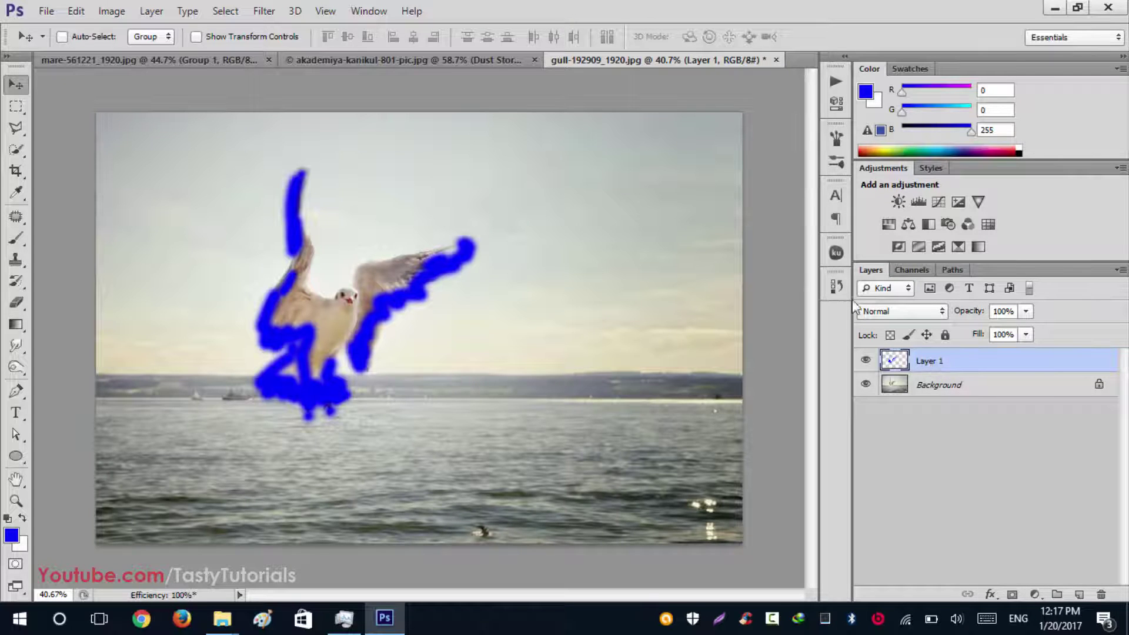
{"action": "left_click", "coordinate": [935, 391]}
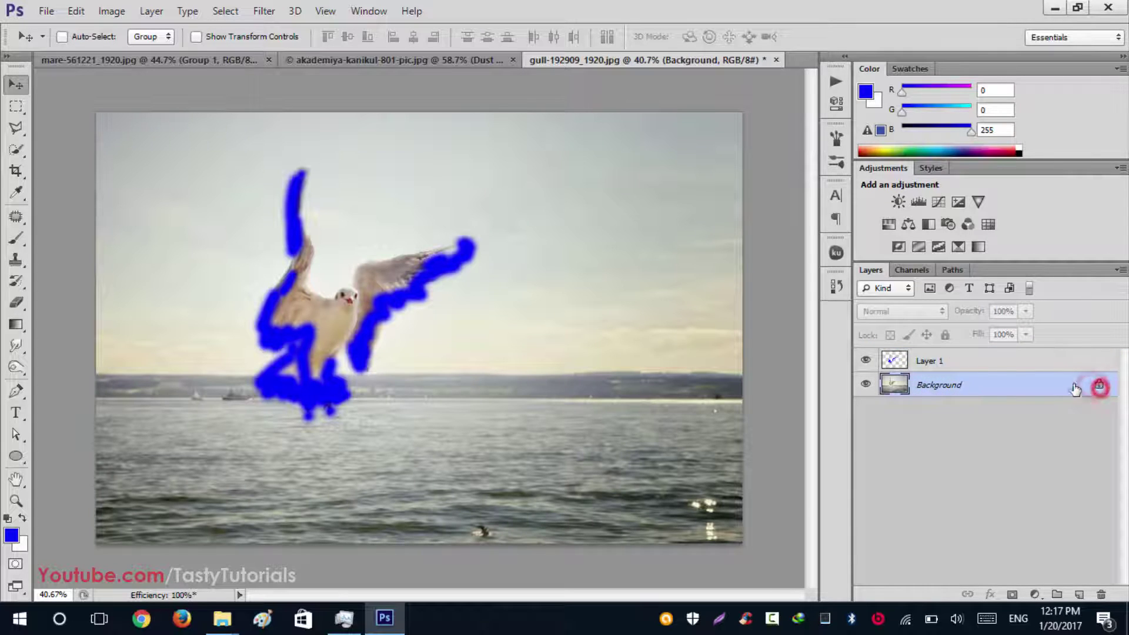
{"action": "double_click", "coordinate": [1102, 388]}
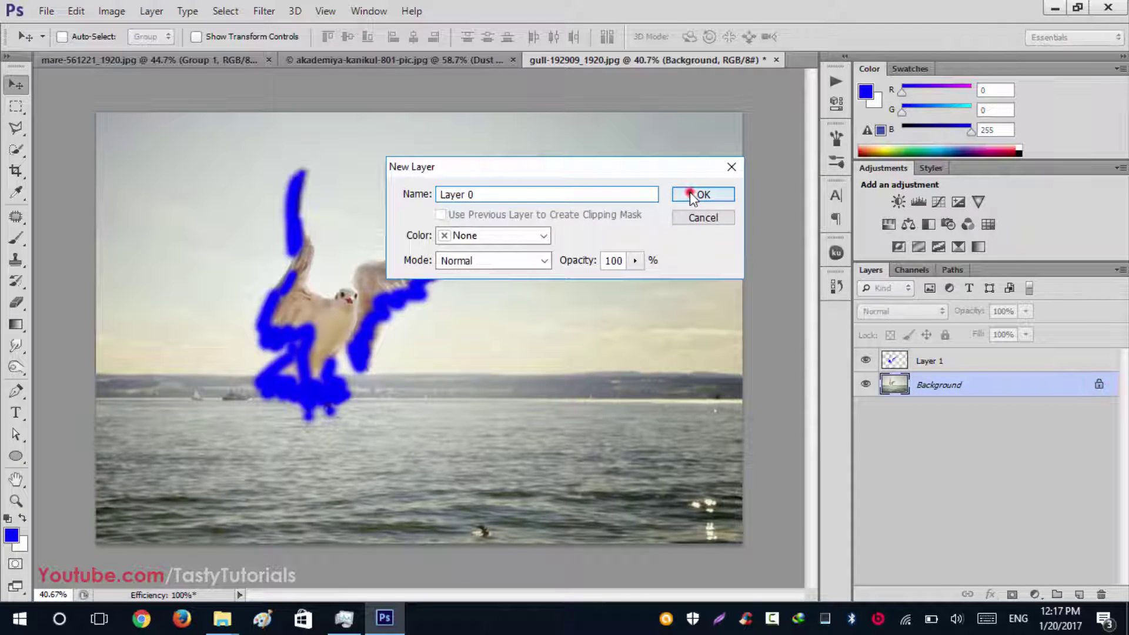
{"action": "left_click", "coordinate": [689, 192]}
Convert Layer 0 back into the locked Background.
{"action": "left_click", "coordinate": [960, 385]}
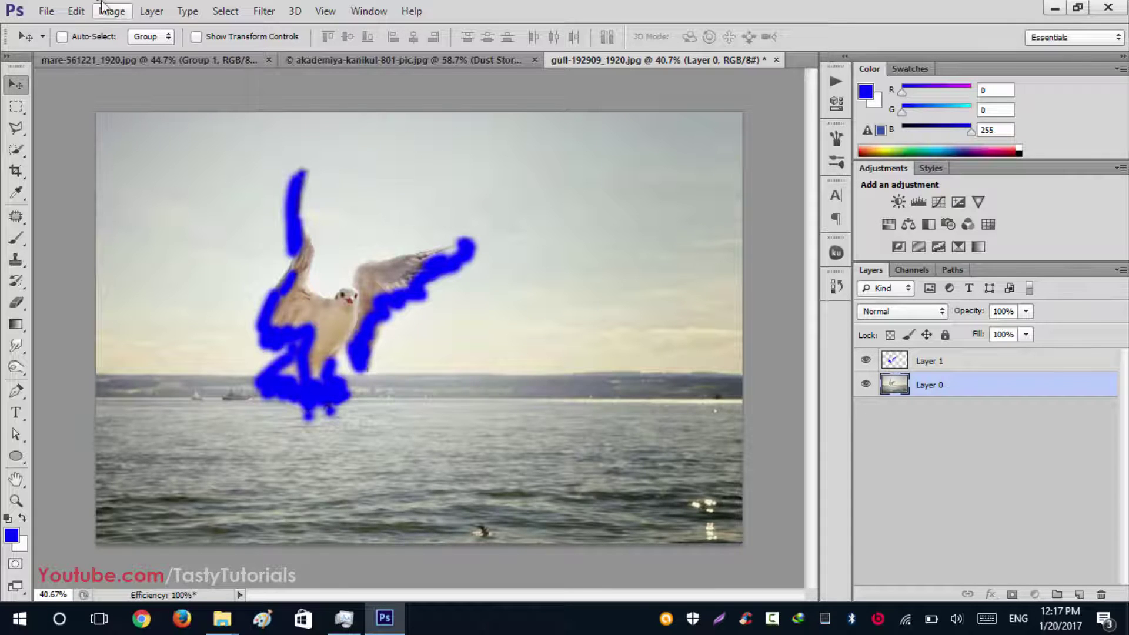
{"action": "left_click", "coordinate": [151, 10]}
{"action": "mouse_move", "coordinate": [200, 36]}
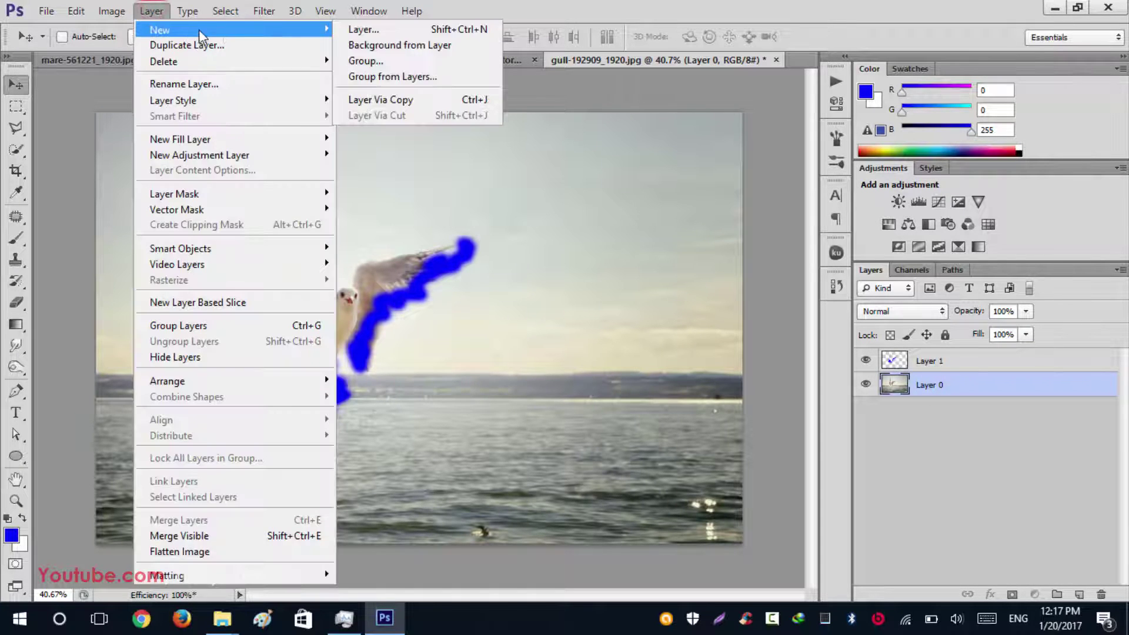
{"action": "left_click", "coordinate": [360, 45]}
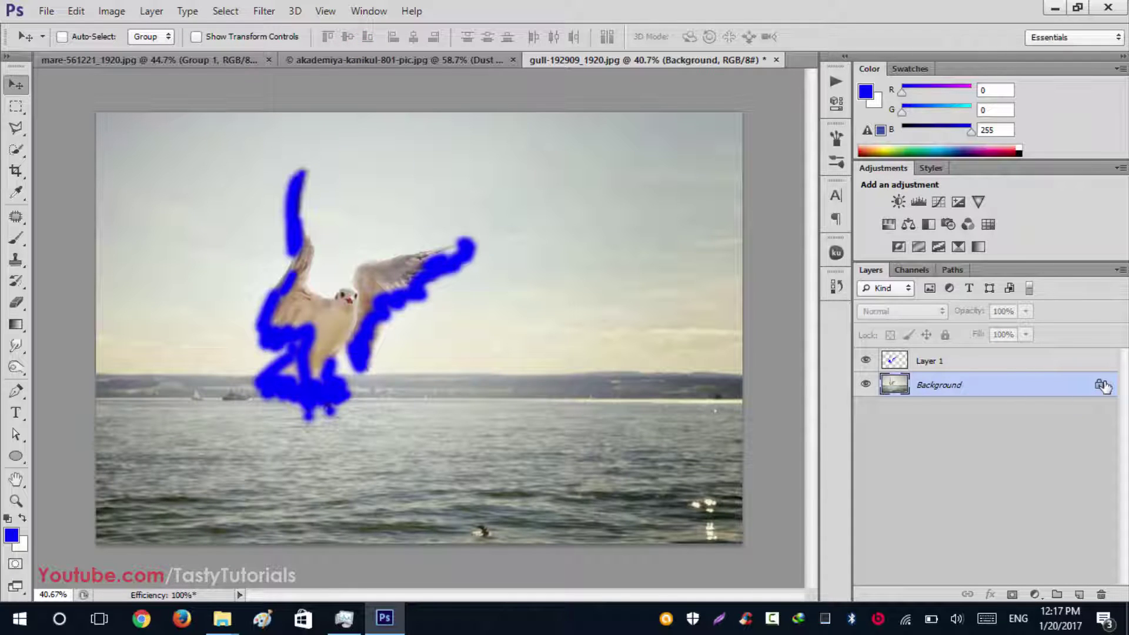
Run the Down - Straight action from the Dust Storm set with the painted Layer 1 selected, and collapse the Actions list.
{"action": "left_click", "coordinate": [944, 365]}
{"action": "left_click", "coordinate": [948, 383]}
{"action": "left_click", "coordinate": [944, 365]}
{"action": "left_click", "coordinate": [836, 81]}
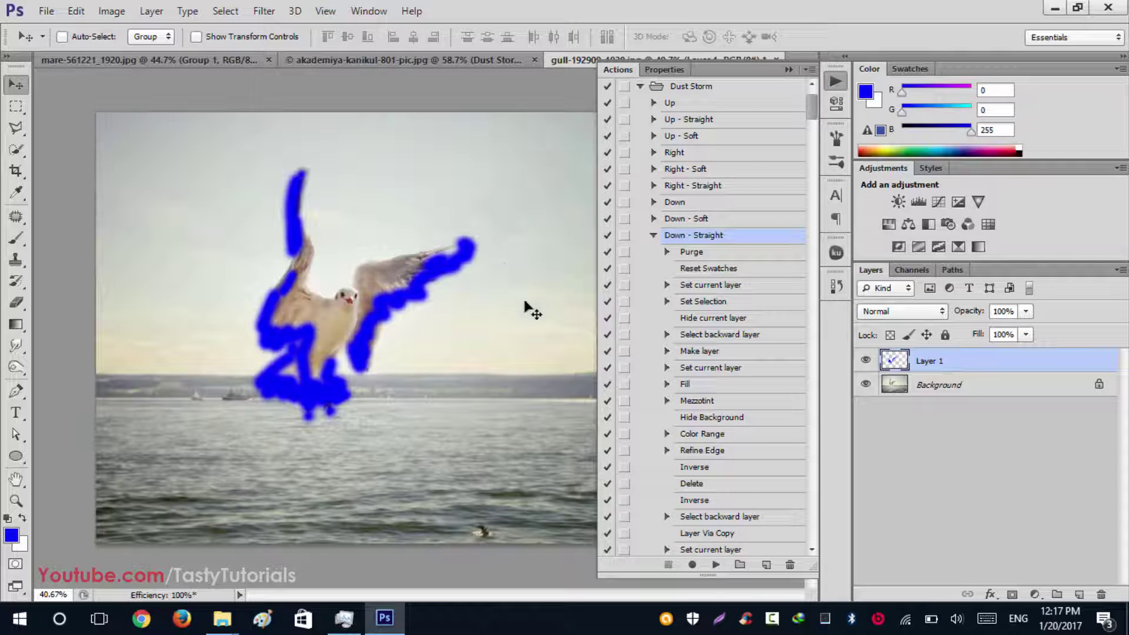
{"action": "left_click", "coordinate": [716, 565]}
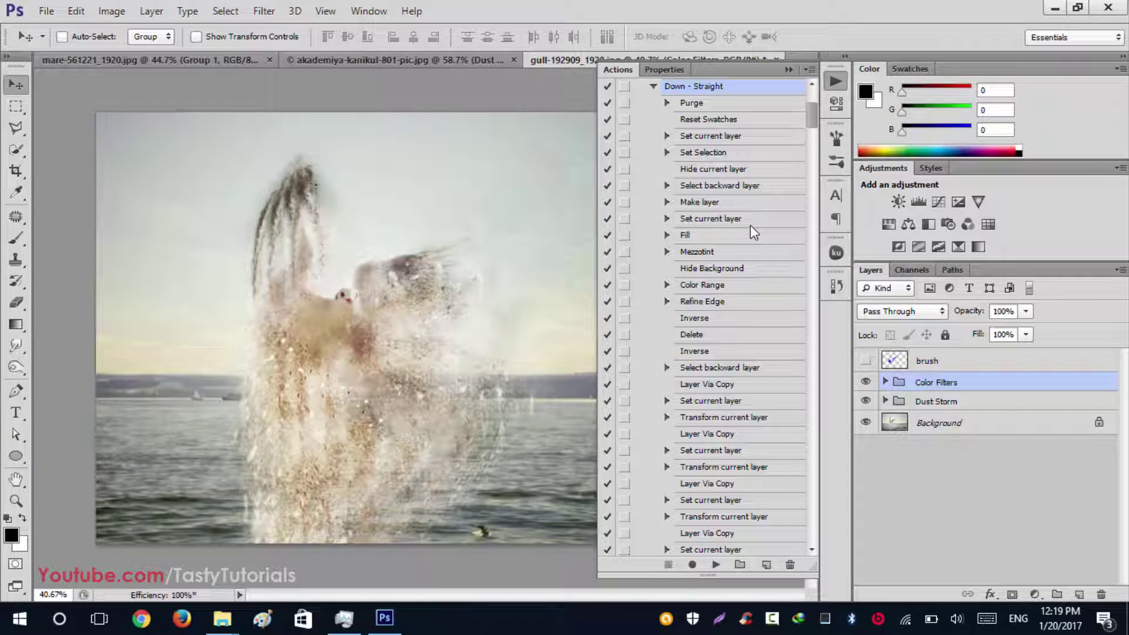
{"action": "left_click", "coordinate": [788, 70]}
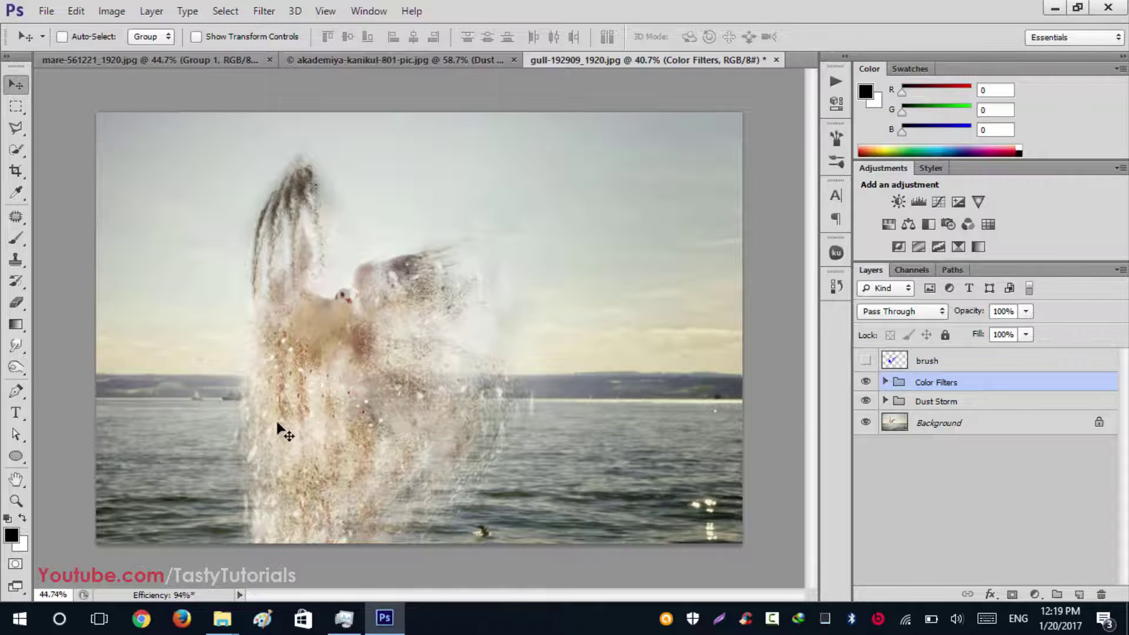
Examine the dispersed gull up close and compare the image with the Dust Storm group hidden and shown.
{"action": "scroll", "coordinate": [280, 429], "scroll_direction": "up", "scroll_amount": 3}
{"action": "scroll", "coordinate": [280, 429], "scroll_direction": "up", "scroll_amount": 2}
{"action": "mouse_move", "coordinate": [818, 319]}
{"action": "left_mouse_down"}
{"action": "mouse_move", "coordinate": [814, 433]}
{"action": "mouse_move", "coordinate": [814, 327]}
{"action": "left_mouse_up"}
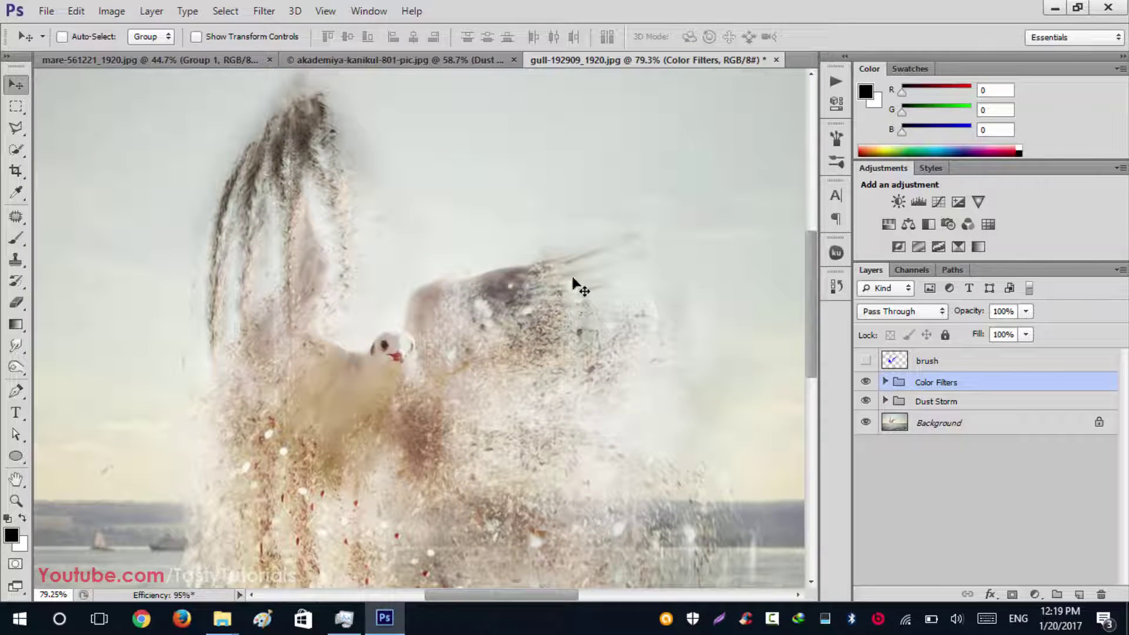
{"action": "left_click_drag", "start_coordinate": [813, 284], "coordinate": [813, 303]}
{"action": "scroll", "coordinate": [383, 373], "scroll_direction": "down", "scroll_amount": 3}
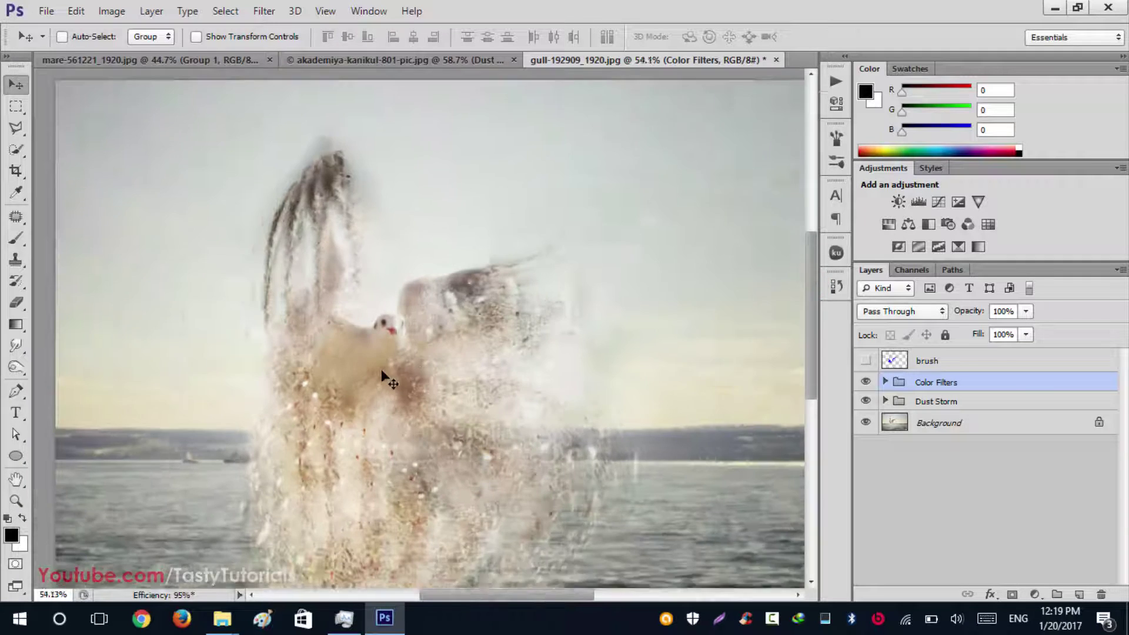
{"action": "left_click", "coordinate": [925, 401]}
{"action": "left_click", "coordinate": [865, 403]}
{"action": "left_click", "coordinate": [865, 403]}
{"action": "left_click", "coordinate": [865, 404]}
{"action": "left_click", "coordinate": [865, 404]}
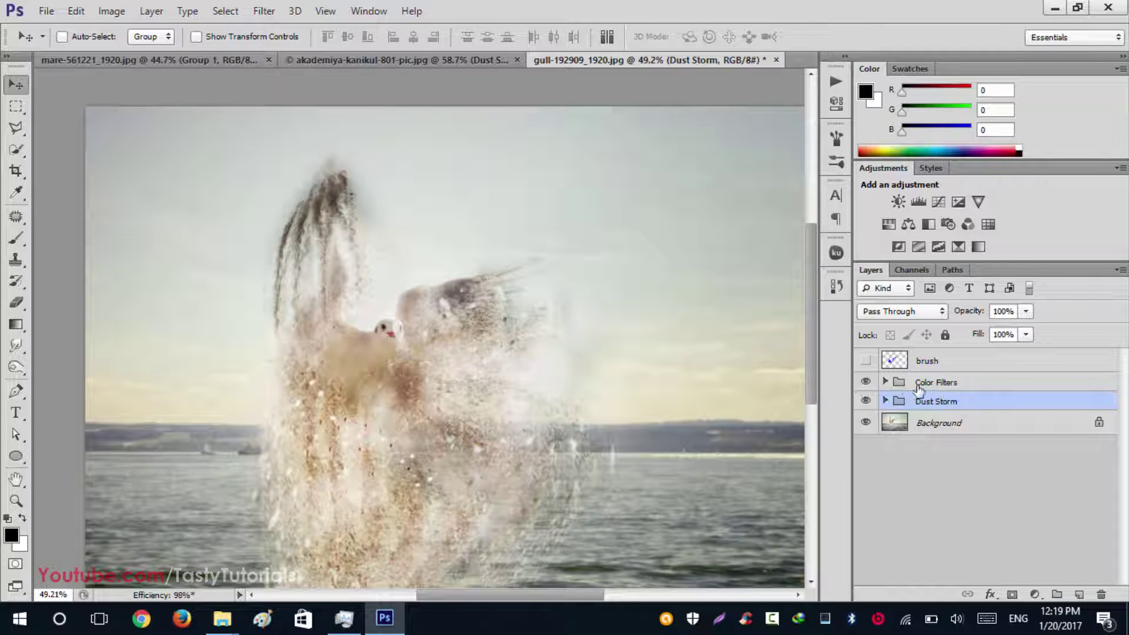
Select the Color Filters group and compare the image with it hidden and shown.
{"action": "left_click", "coordinate": [920, 385]}
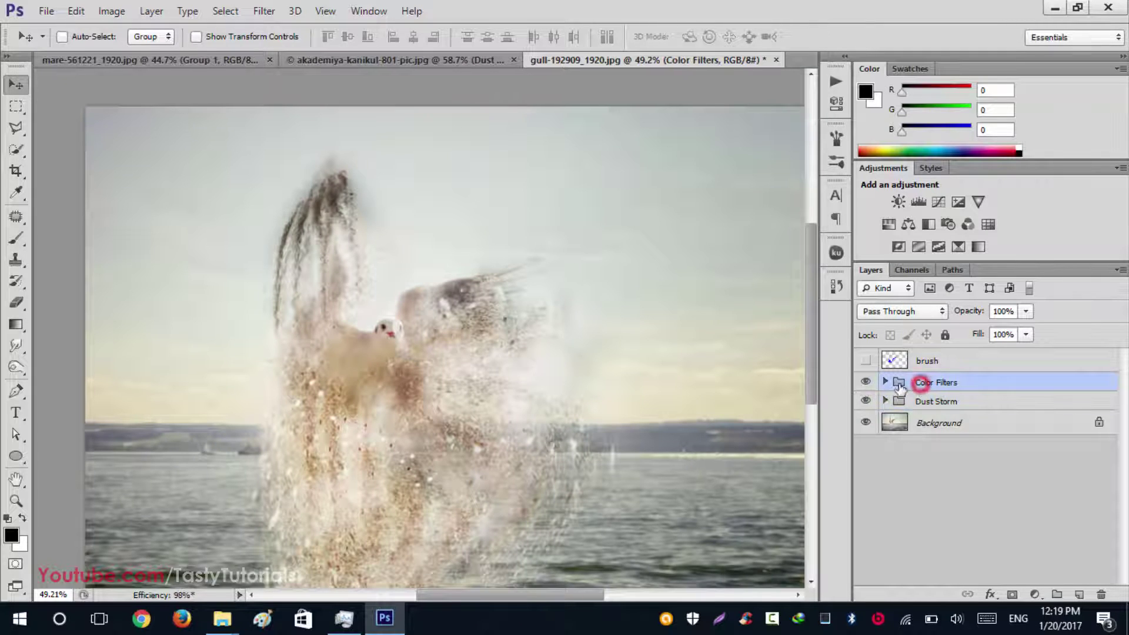
{"action": "left_click", "coordinate": [865, 383]}
{"action": "left_click", "coordinate": [866, 382]}
Expand the Color Filters group and collapse all its subgroups, from Black and White down to Warm and Contrast.
{"action": "left_click", "coordinate": [886, 382]}
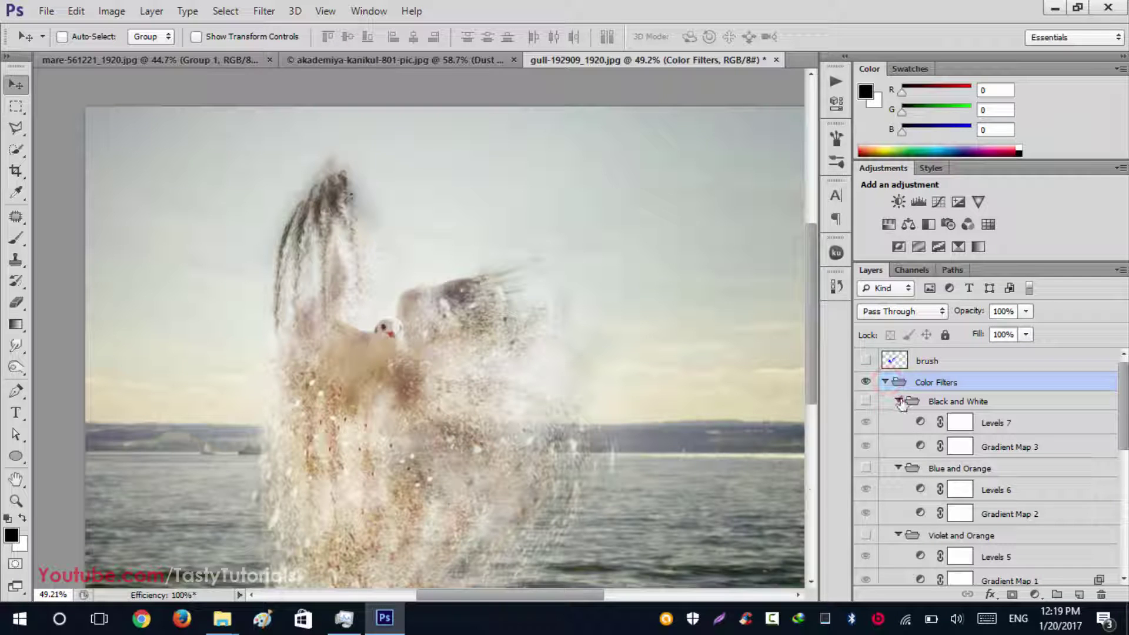
{"action": "left_click", "coordinate": [898, 401]}
{"action": "left_click", "coordinate": [899, 421]}
{"action": "left_click", "coordinate": [899, 440]}
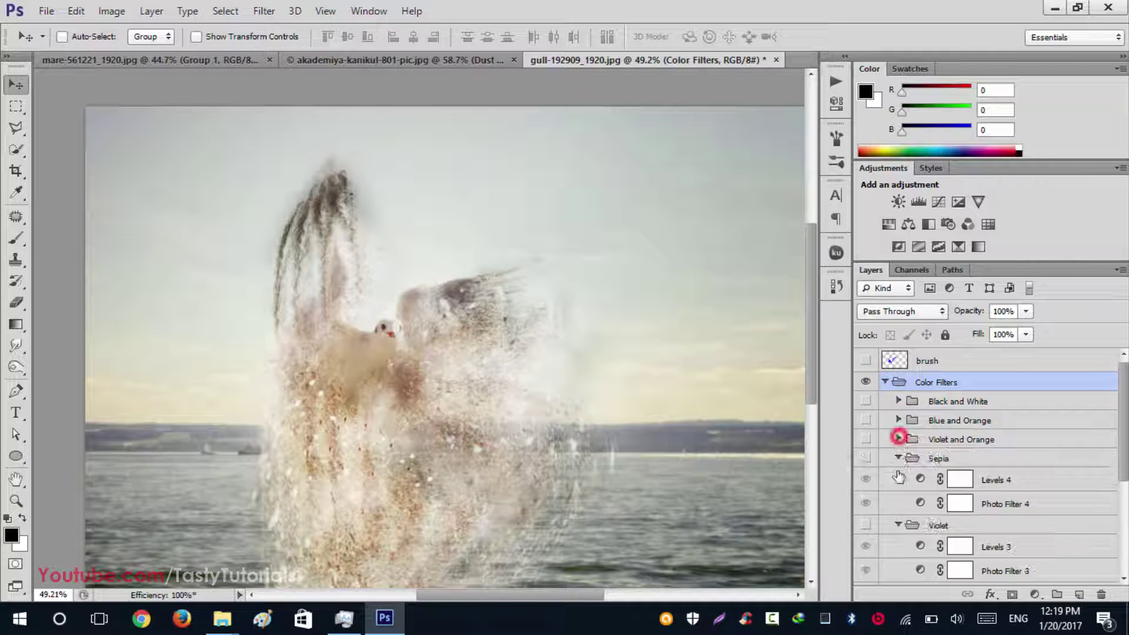
{"action": "left_click", "coordinate": [898, 458]}
{"action": "left_click", "coordinate": [899, 478]}
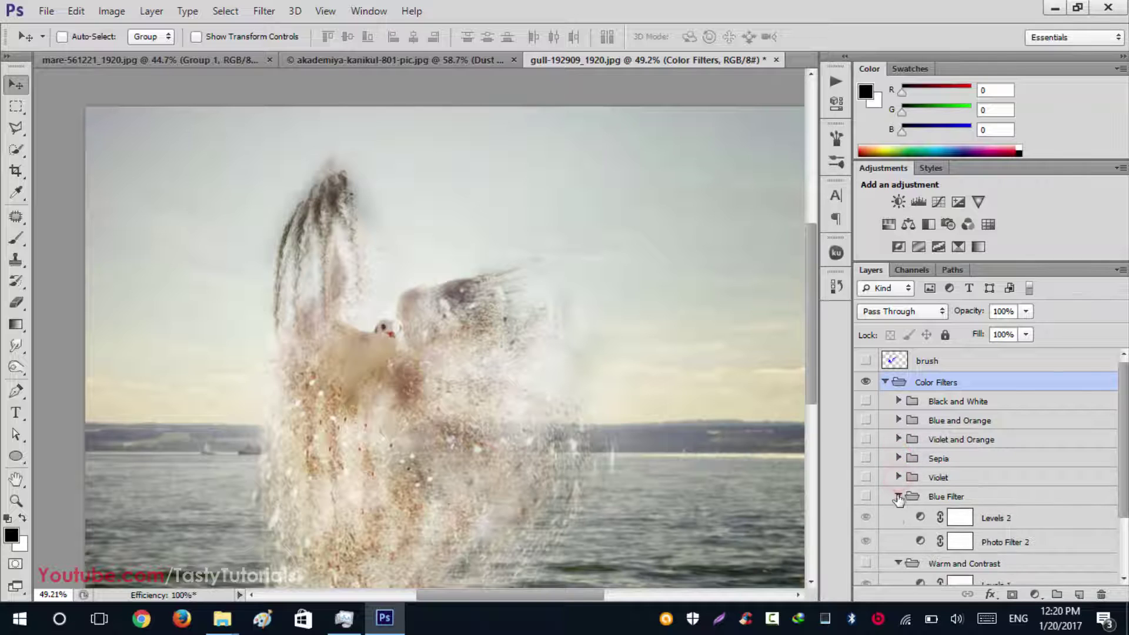
{"action": "left_click", "coordinate": [899, 497]}
{"action": "left_click", "coordinate": [898, 516]}
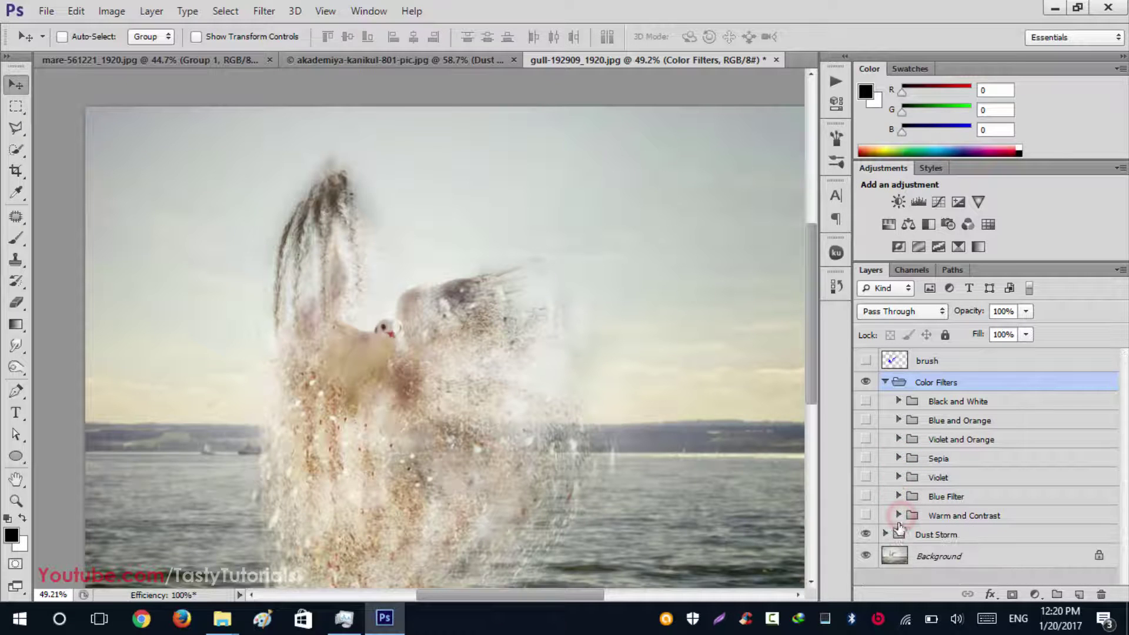
Preview the Black and White, Blue and Orange, and Violet and Orange filters one at a time, leaving each hidden.
{"action": "left_click", "coordinate": [865, 401]}
{"action": "left_click", "coordinate": [864, 401]}
{"action": "left_click", "coordinate": [864, 401]}
{"action": "left_click", "coordinate": [865, 401]}
{"action": "left_click", "coordinate": [865, 420]}
{"action": "left_click", "coordinate": [866, 421]}
{"action": "left_click", "coordinate": [866, 435]}
{"action": "left_click", "coordinate": [865, 435]}
Turn on the Sepia color filter after comparing the image with and without it.
{"action": "left_click", "coordinate": [866, 459]}
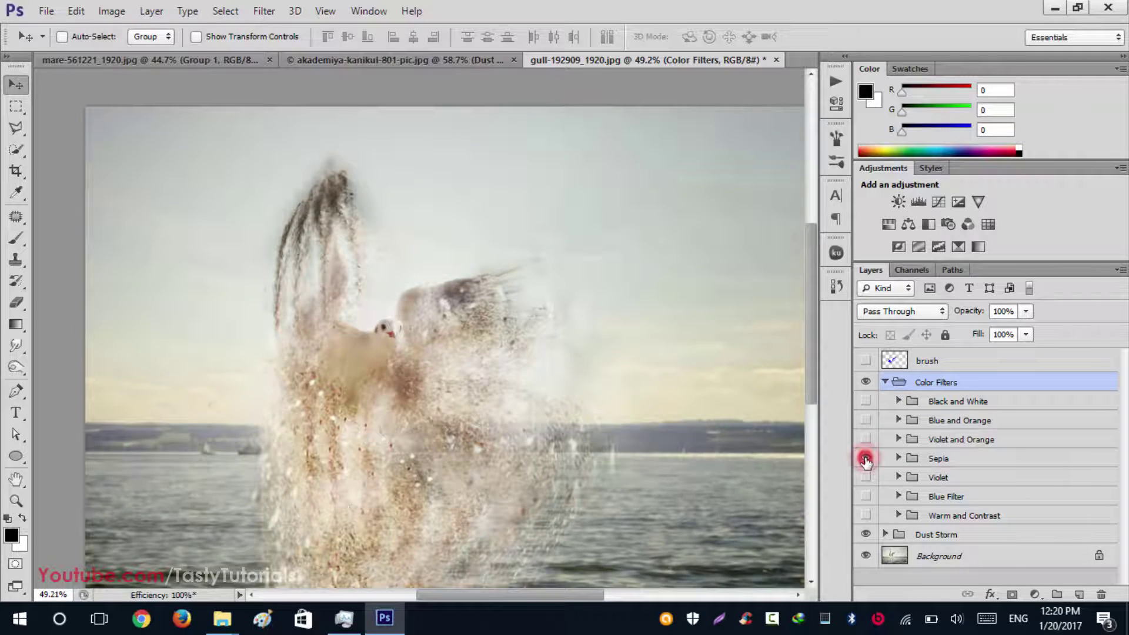
{"action": "left_click", "coordinate": [865, 459]}
{"action": "left_click", "coordinate": [865, 459]}
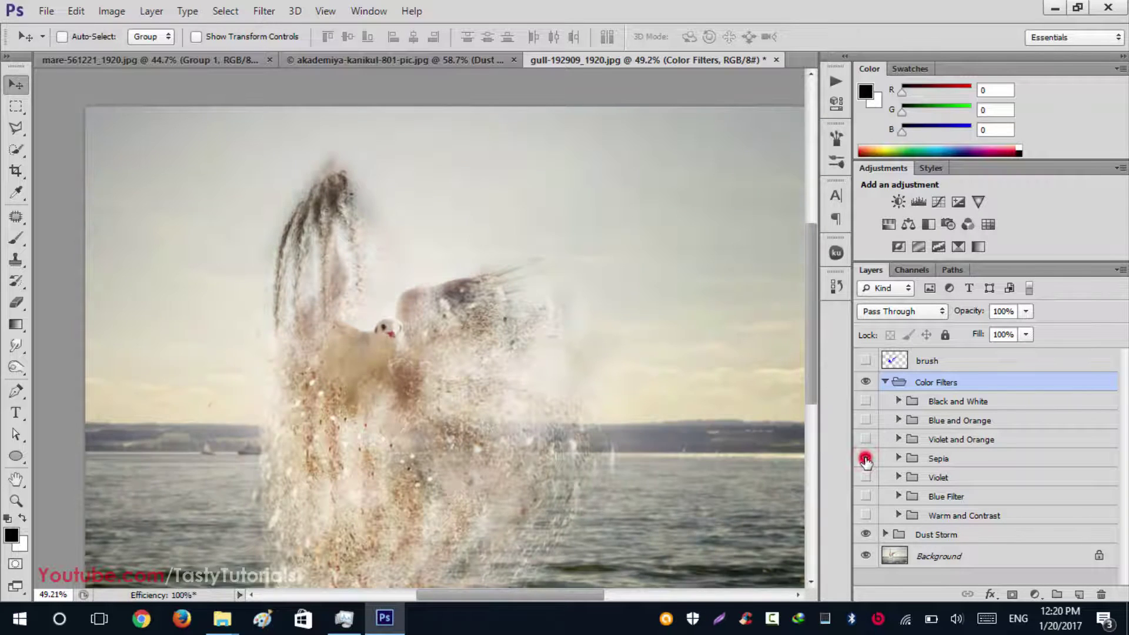
Preview the Violet, Blue Filter, and Warm and Contrast filters in combination with Sepia, leaving only Sepia on.
{"action": "left_click", "coordinate": [865, 478]}
{"action": "left_click", "coordinate": [866, 477]}
{"action": "left_click", "coordinate": [866, 497]}
{"action": "left_click", "coordinate": [866, 497]}
{"action": "left_click", "coordinate": [865, 516]}
{"action": "left_click", "coordinate": [865, 516]}
{"action": "left_click", "coordinate": [865, 516]}
{"action": "left_click", "coordinate": [866, 515]}
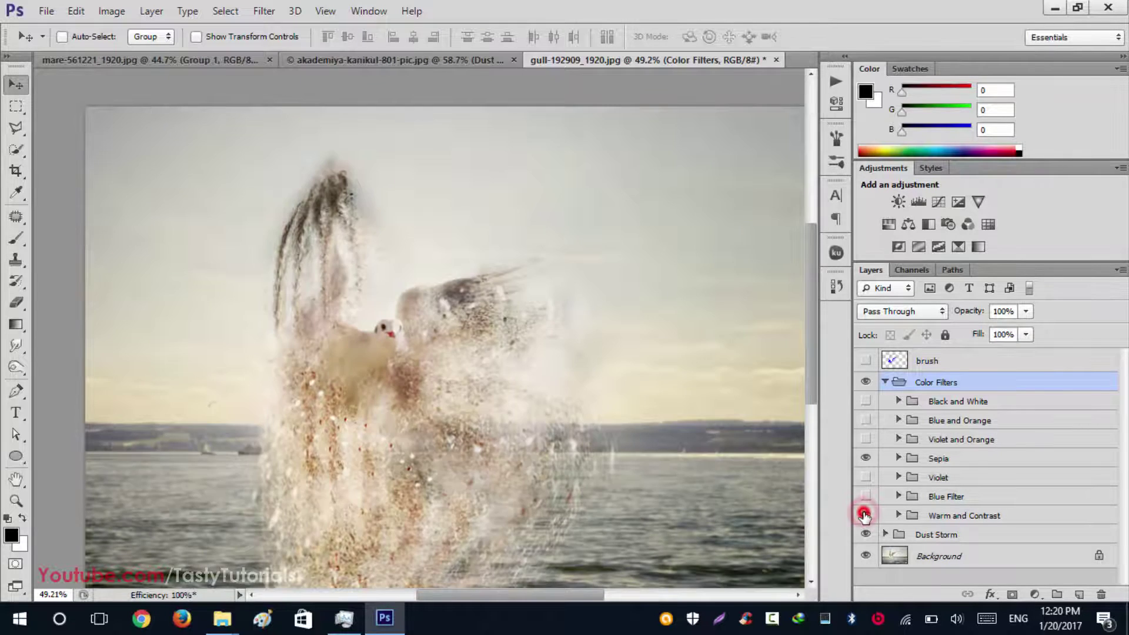
{"action": "left_click", "coordinate": [866, 459]}
{"action": "left_click", "coordinate": [866, 459]}
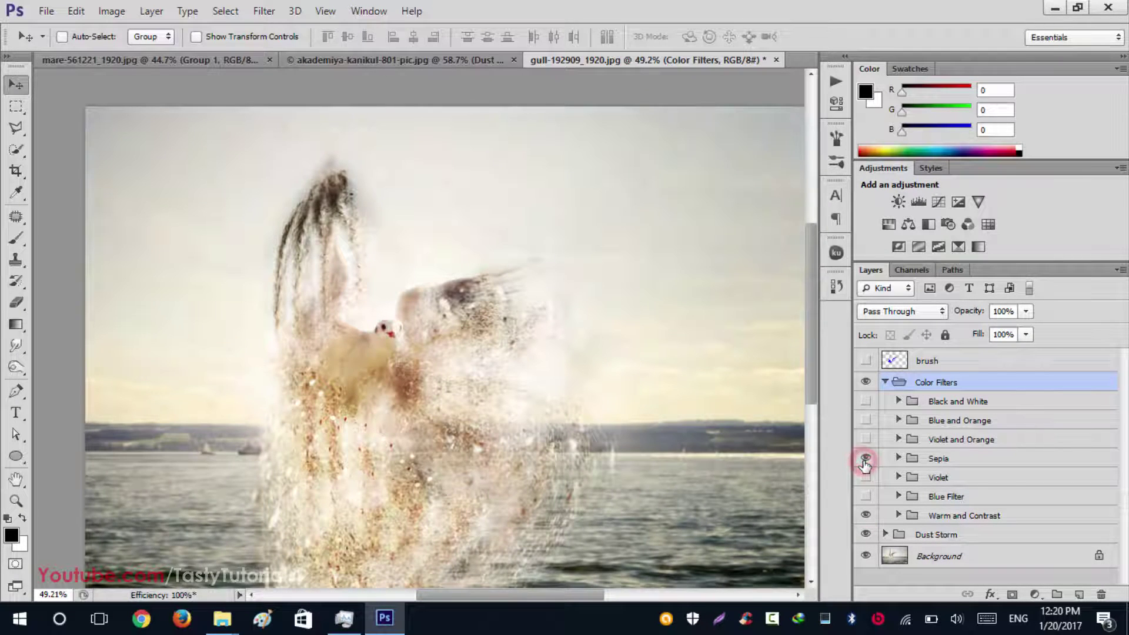
{"action": "left_click", "coordinate": [865, 515]}
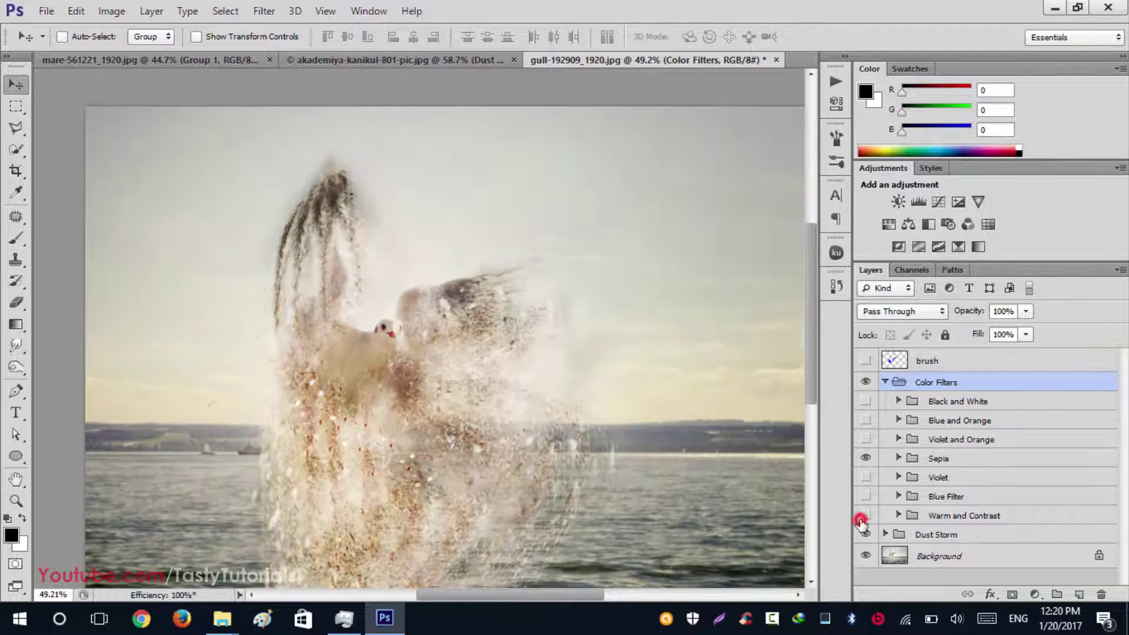
Collapse the Color Filters group and expand the Dust Storm group.
{"action": "left_click", "coordinate": [885, 383]}
{"action": "left_click", "coordinate": [894, 402]}
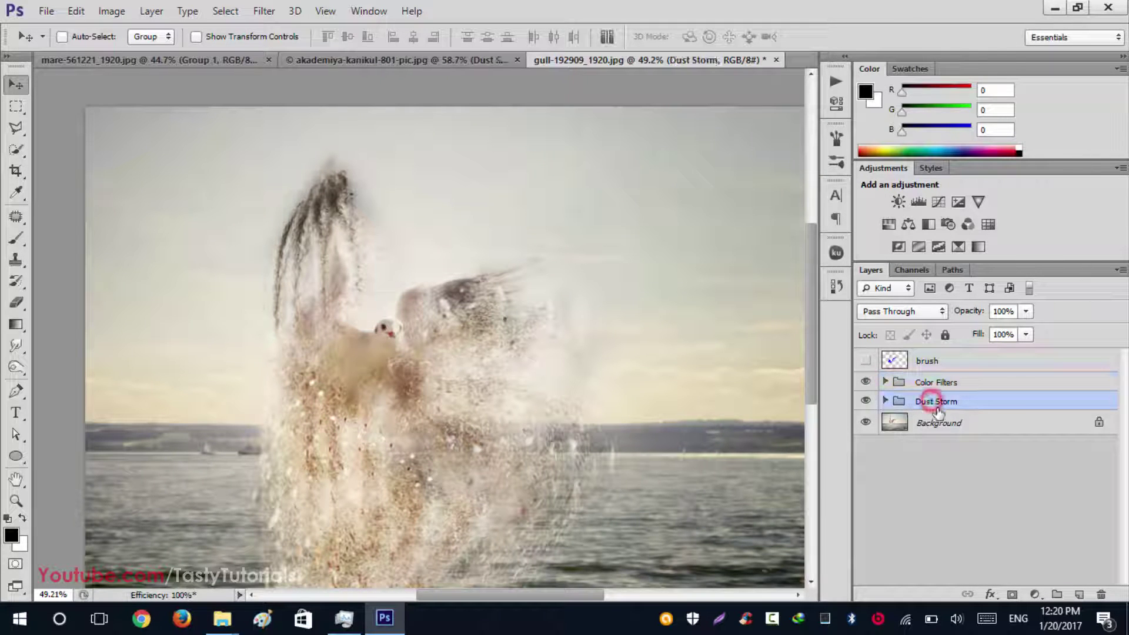
{"action": "left_click", "coordinate": [886, 401]}
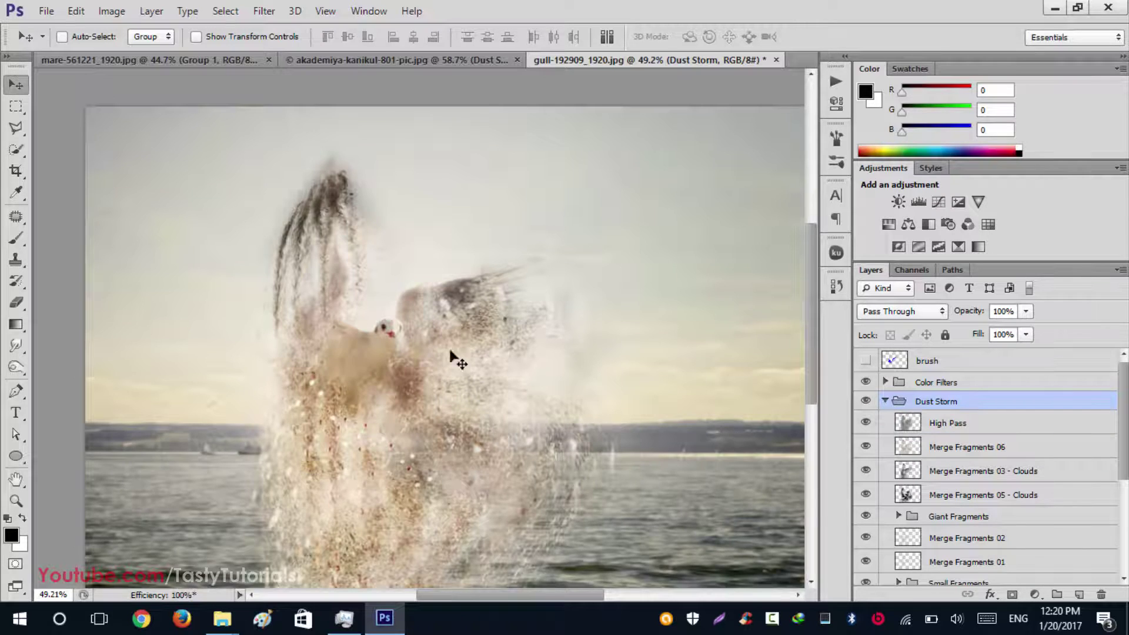
Compare the dispersion with Merge Fragments 03 - Clouds, Merge Fragments 05 - Clouds and Giant Fragments hidden and shown in turn.
{"action": "scroll", "coordinate": [453, 359], "scroll_direction": "up", "scroll_amount": 2}
{"action": "scroll", "coordinate": [365, 488], "scroll_direction": "down", "scroll_amount": 4}
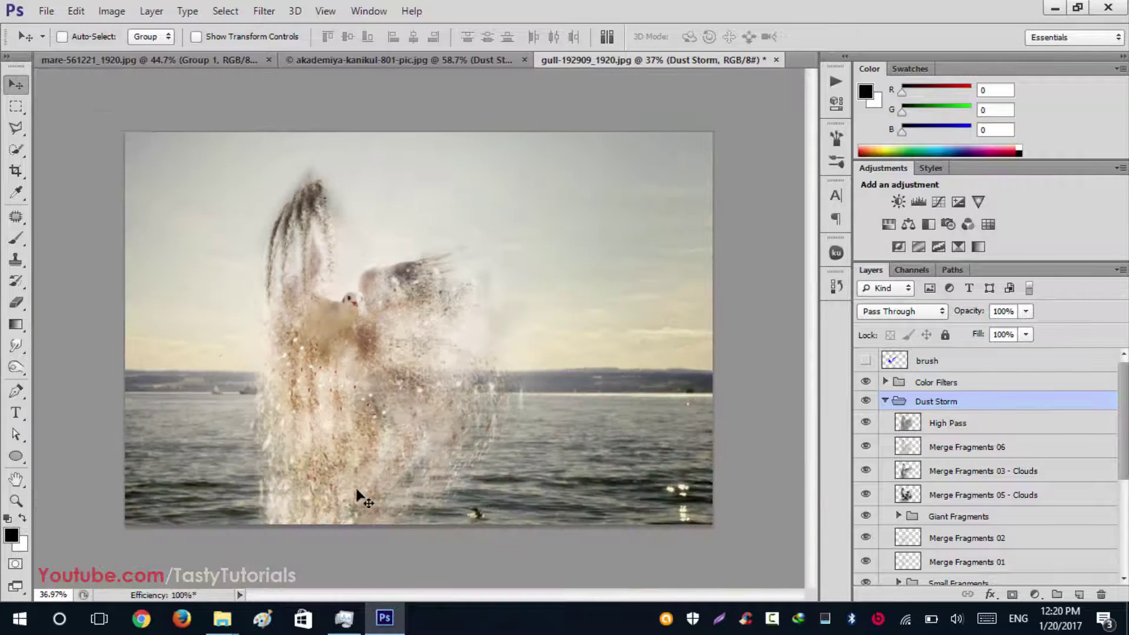
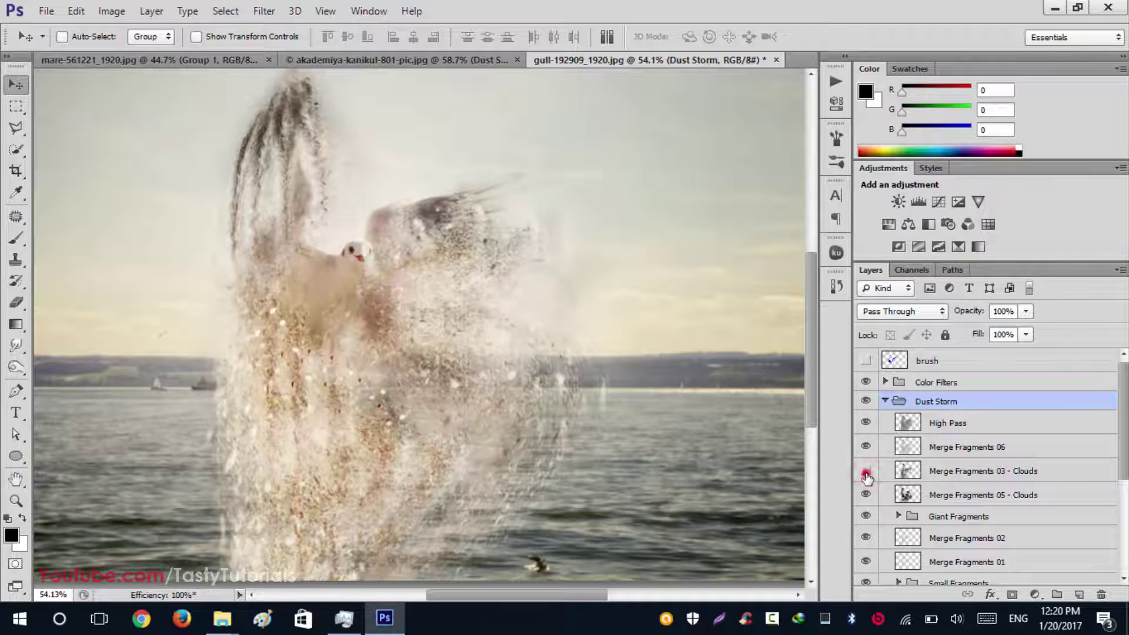
{"action": "left_click", "coordinate": [865, 473]}
{"action": "left_click", "coordinate": [866, 473]}
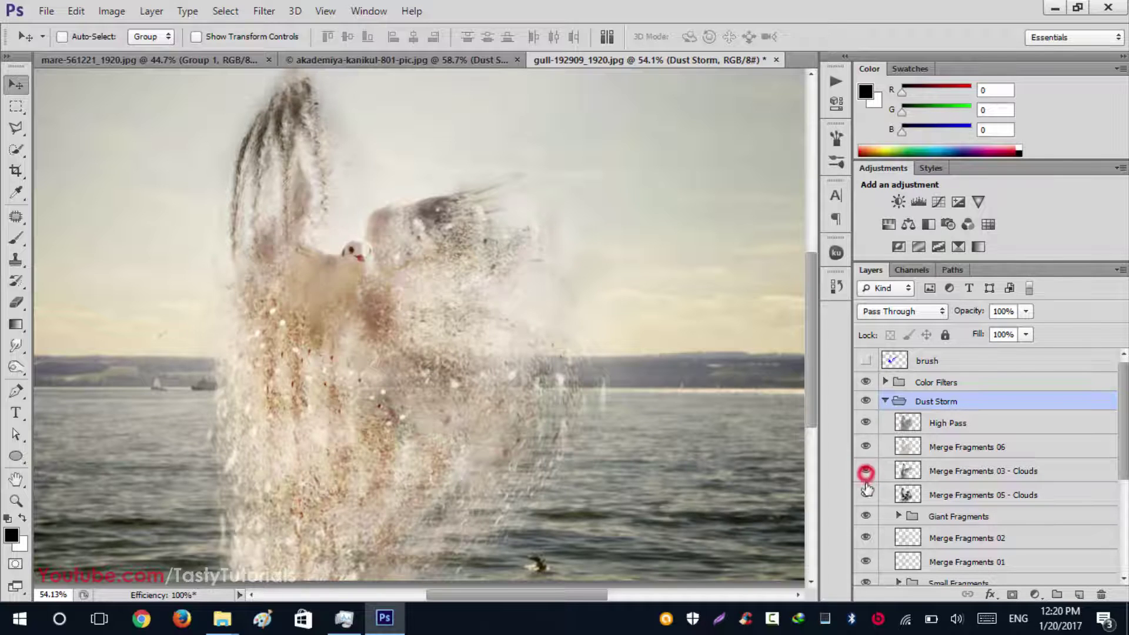
{"action": "left_click", "coordinate": [866, 496]}
{"action": "left_click", "coordinate": [865, 497]}
{"action": "left_click", "coordinate": [865, 498]}
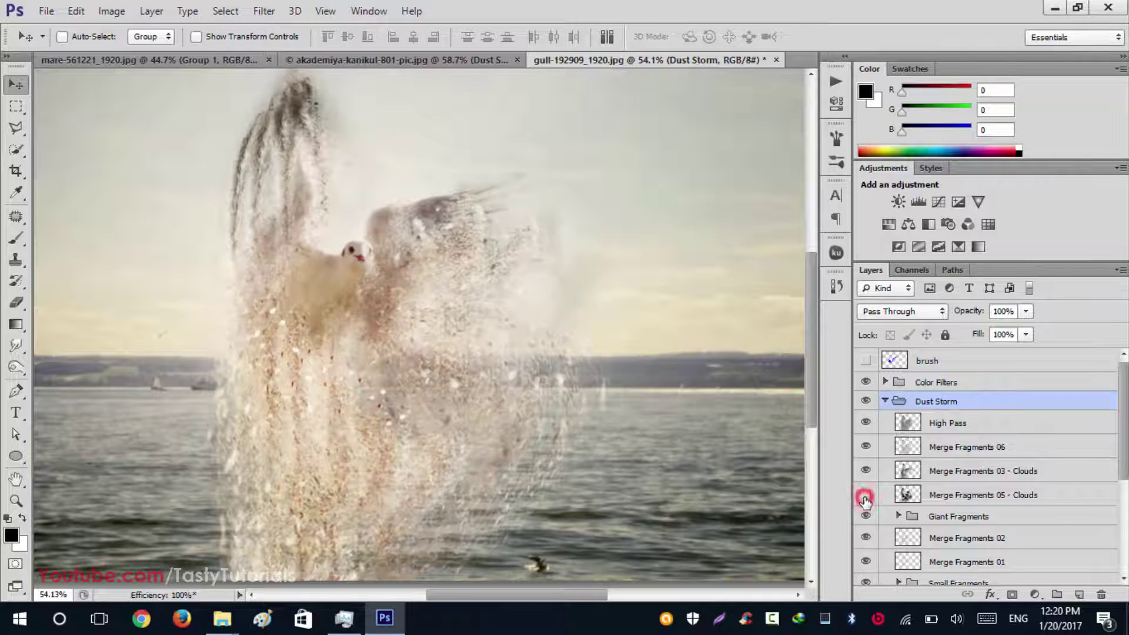
{"action": "left_click", "coordinate": [865, 498]}
{"action": "left_click", "coordinate": [865, 499]}
{"action": "left_click", "coordinate": [865, 498]}
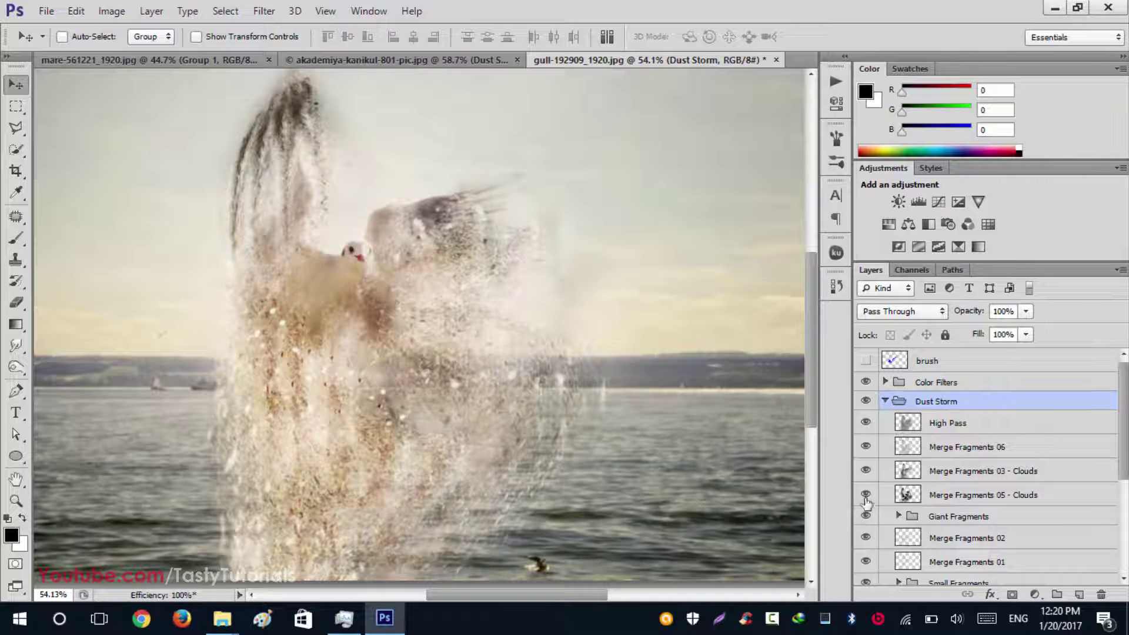
{"action": "left_click", "coordinate": [865, 498]}
{"action": "left_click", "coordinate": [865, 498]}
{"action": "left_click", "coordinate": [864, 516]}
{"action": "left_click", "coordinate": [865, 516]}
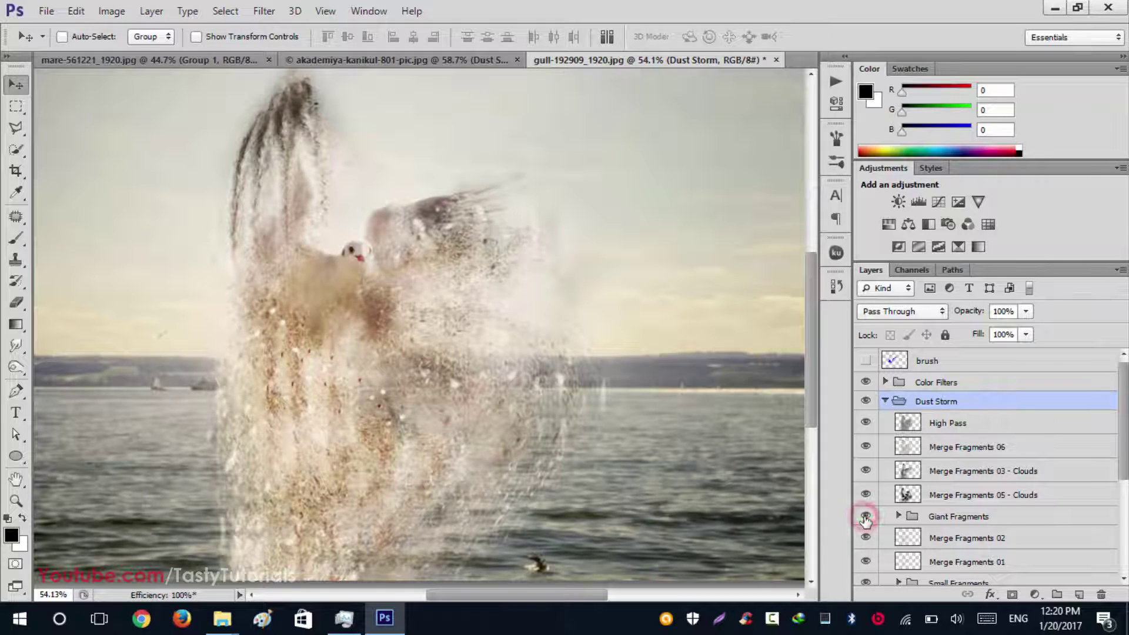
Duplicate the Giant Fragments group and move the copy lower over the gull's dispersion.
{"action": "left_click", "coordinate": [955, 536]}
{"action": "left_click", "coordinate": [964, 517]}
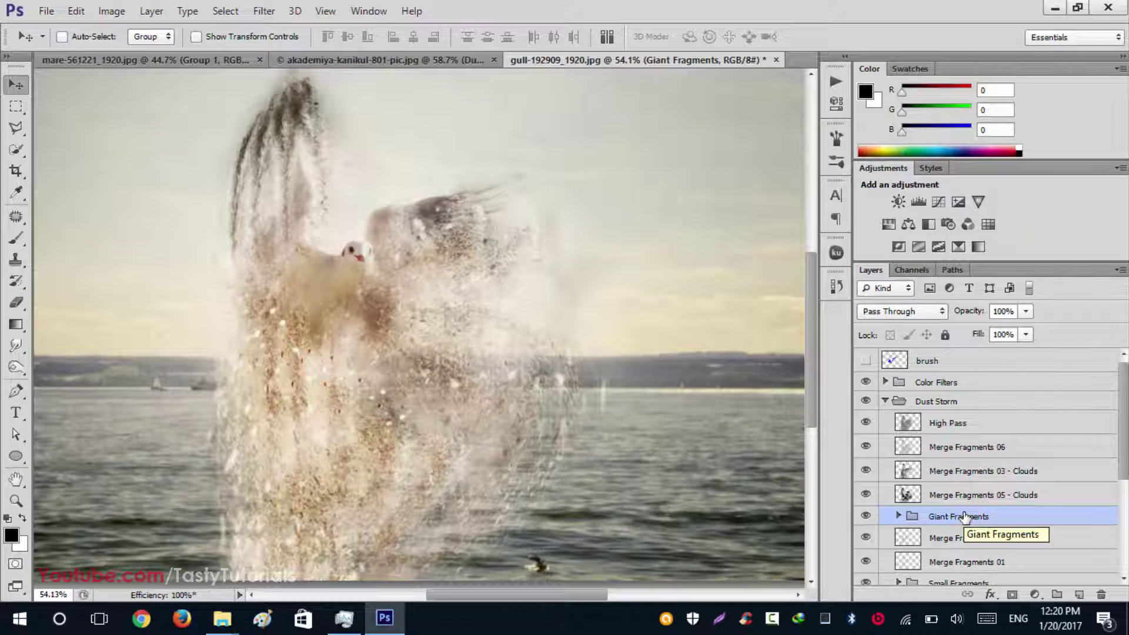
{"action": "key", "text": "ctrl+j"}
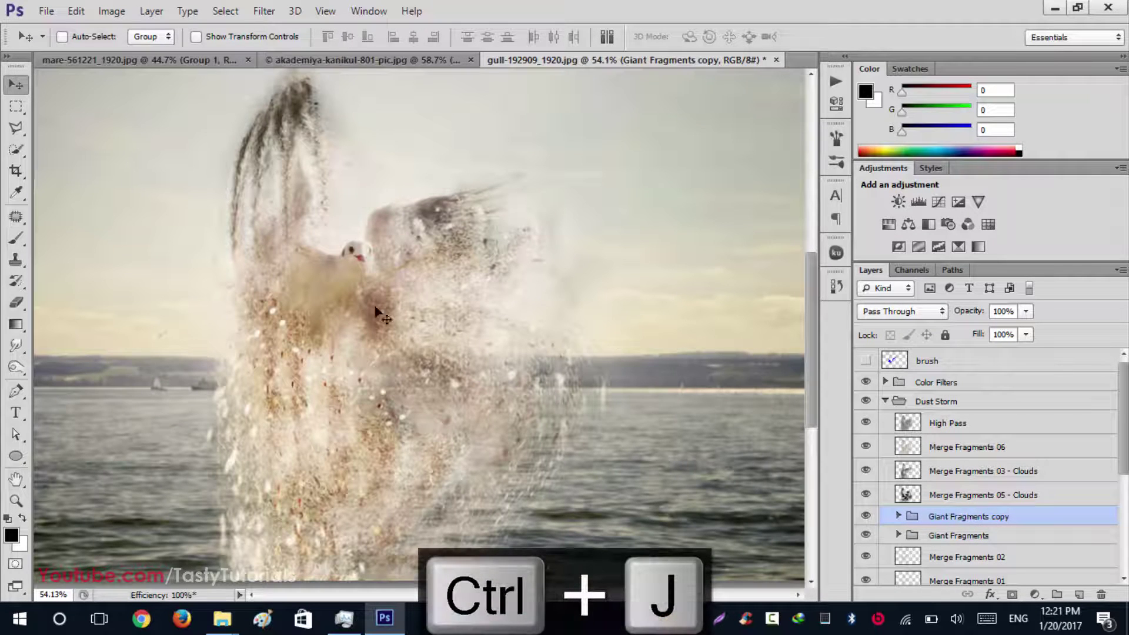
{"action": "left_click_drag", "start_coordinate": [404, 310], "coordinate": [391, 429]}
{"action": "scroll", "coordinate": [404, 453], "scroll_direction": "down", "scroll_amount": 2}
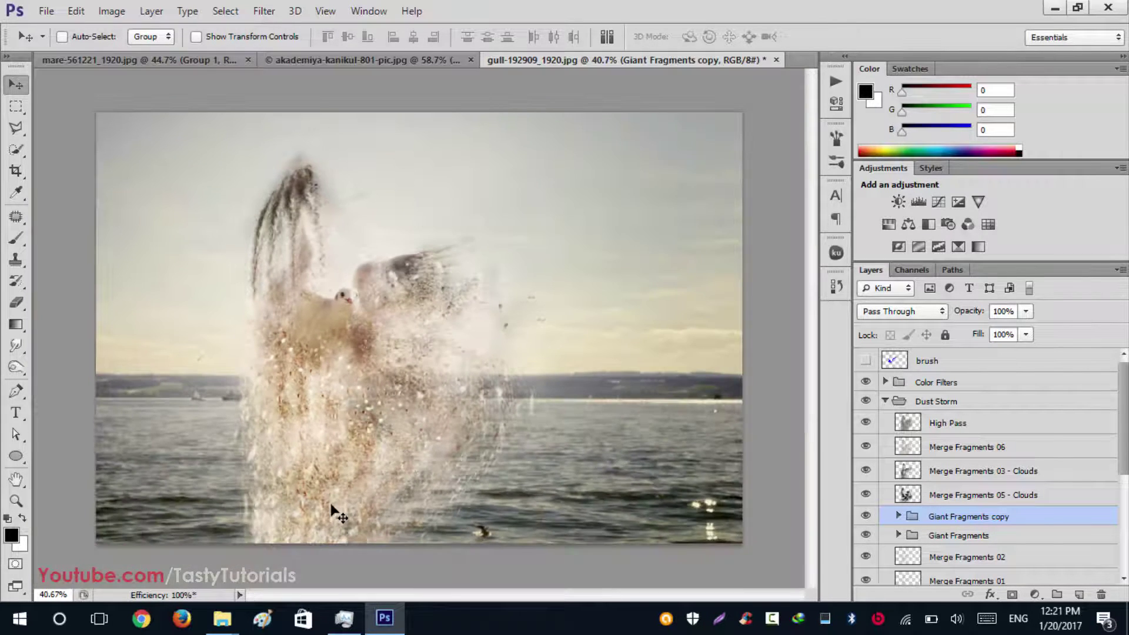
{"action": "scroll", "coordinate": [332, 512], "scroll_direction": "up", "scroll_amount": 1}
Duplicate the Small Fragments group and try moving the copy higher, undoing only that move.
{"action": "scroll", "coordinate": [928, 537], "scroll_direction": "down", "scroll_amount": 3}
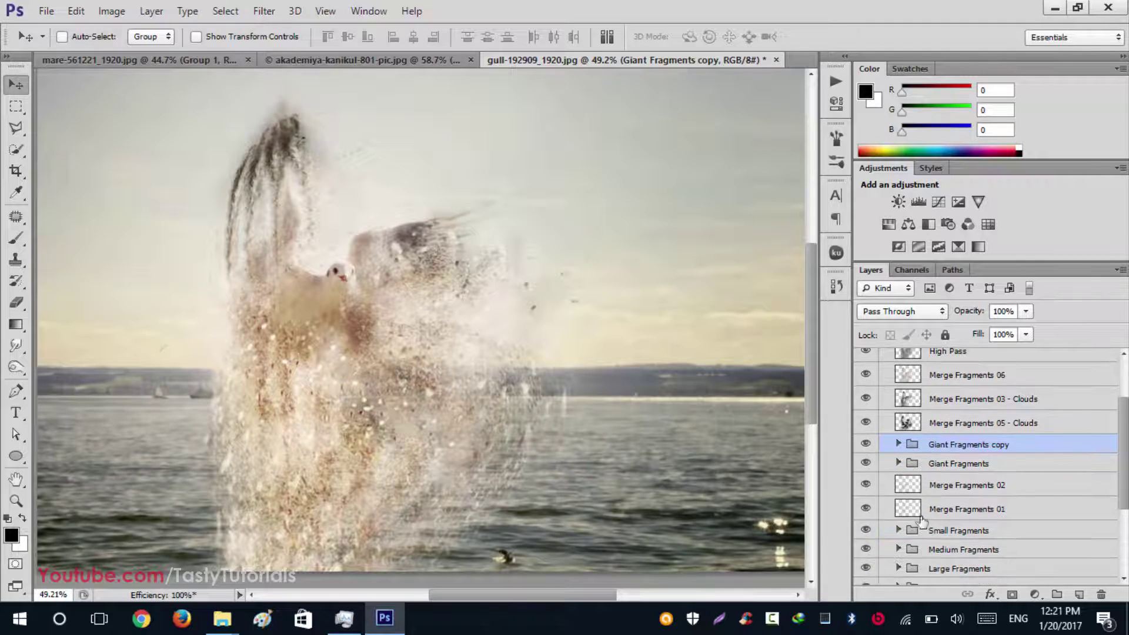
{"action": "scroll", "coordinate": [898, 524], "scroll_direction": "down", "scroll_amount": 2}
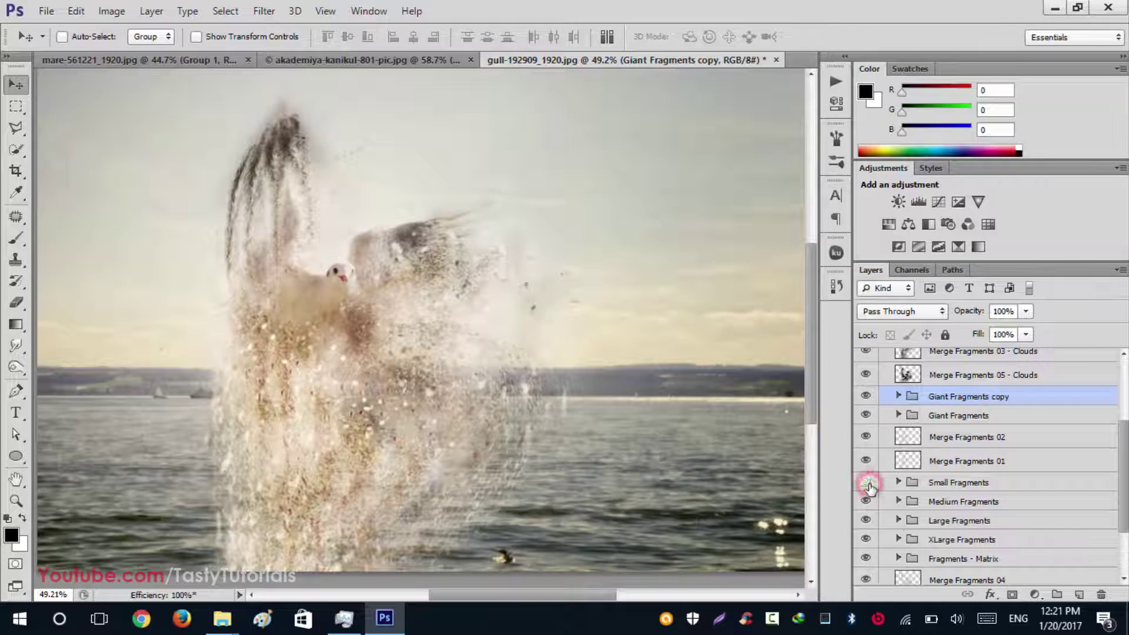
{"action": "left_click", "coordinate": [962, 492]}
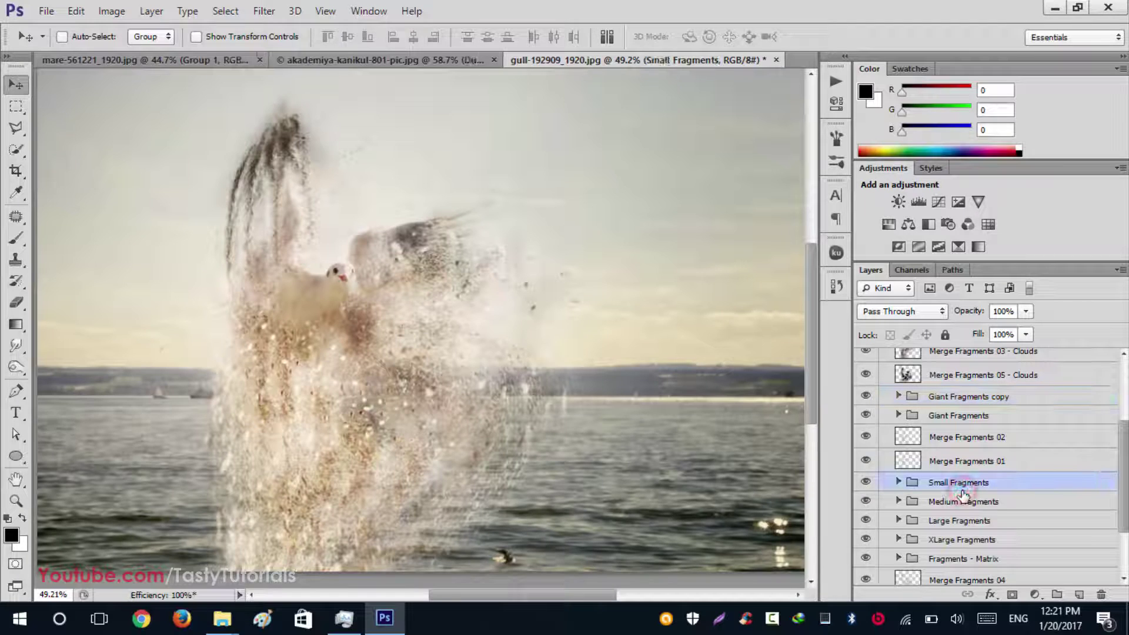
{"action": "key", "text": "ctrl+j"}
{"action": "left_click_drag", "start_coordinate": [444, 347], "coordinate": [465, 256]}
{"action": "key", "text": "ctrl+alt+z"}
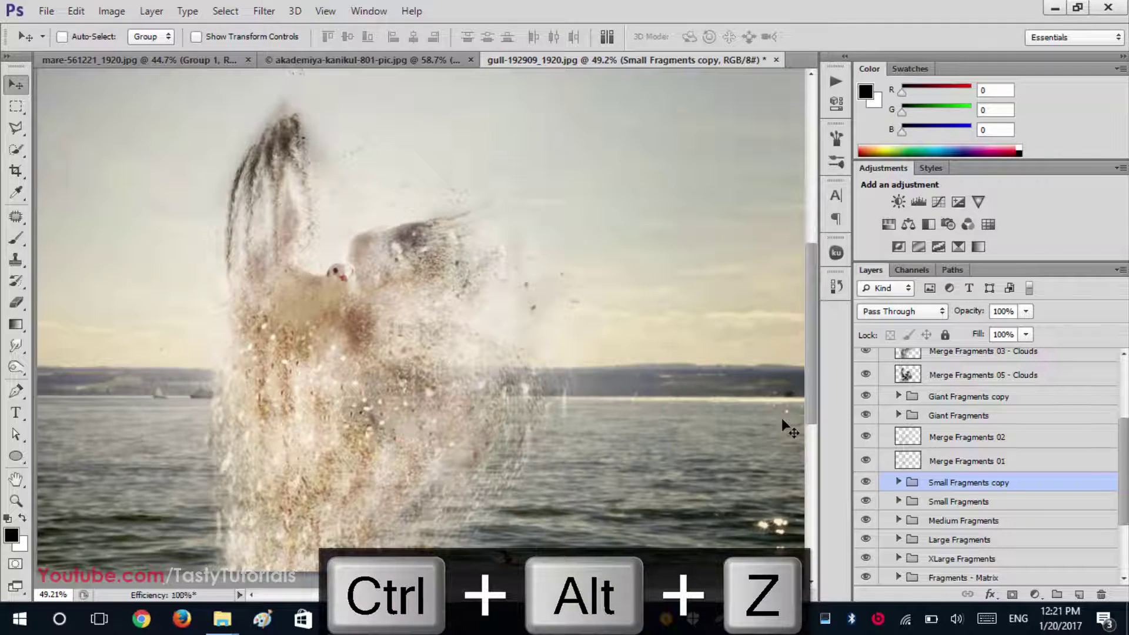
Compare the dispersion with the Small, Medium, Large and XLarge Fragments groups hidden and shown in turn.
{"action": "scroll", "coordinate": [964, 510], "scroll_direction": "down", "scroll_amount": 2}
{"action": "left_click", "coordinate": [865, 452]}
{"action": "left_click", "coordinate": [865, 472]}
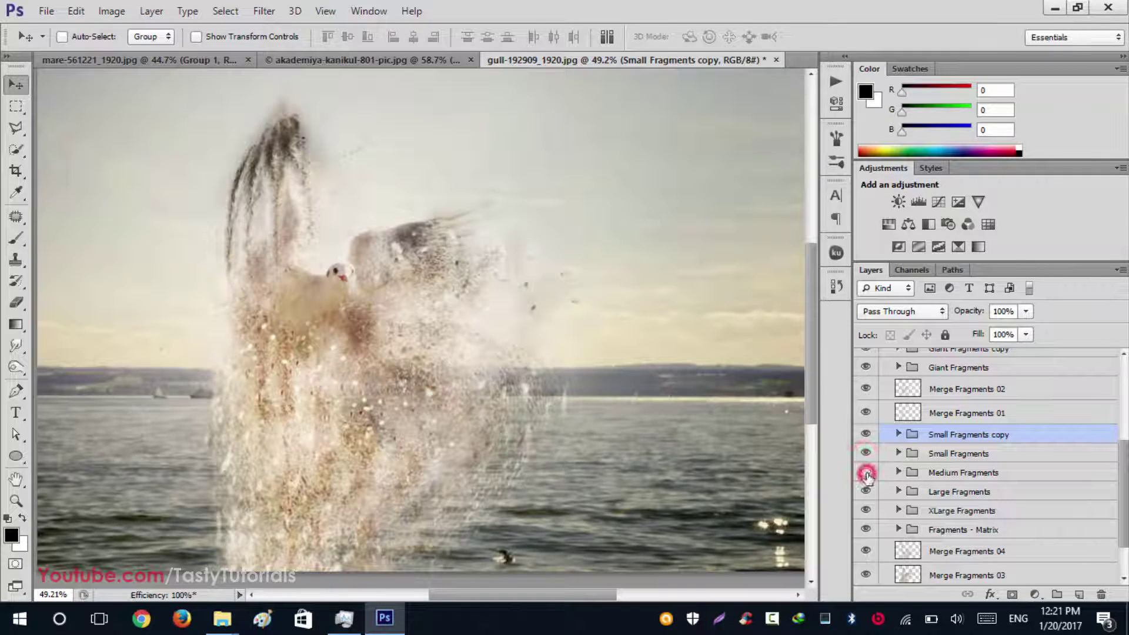
{"action": "left_click", "coordinate": [866, 492]}
{"action": "left_click", "coordinate": [863, 512]}
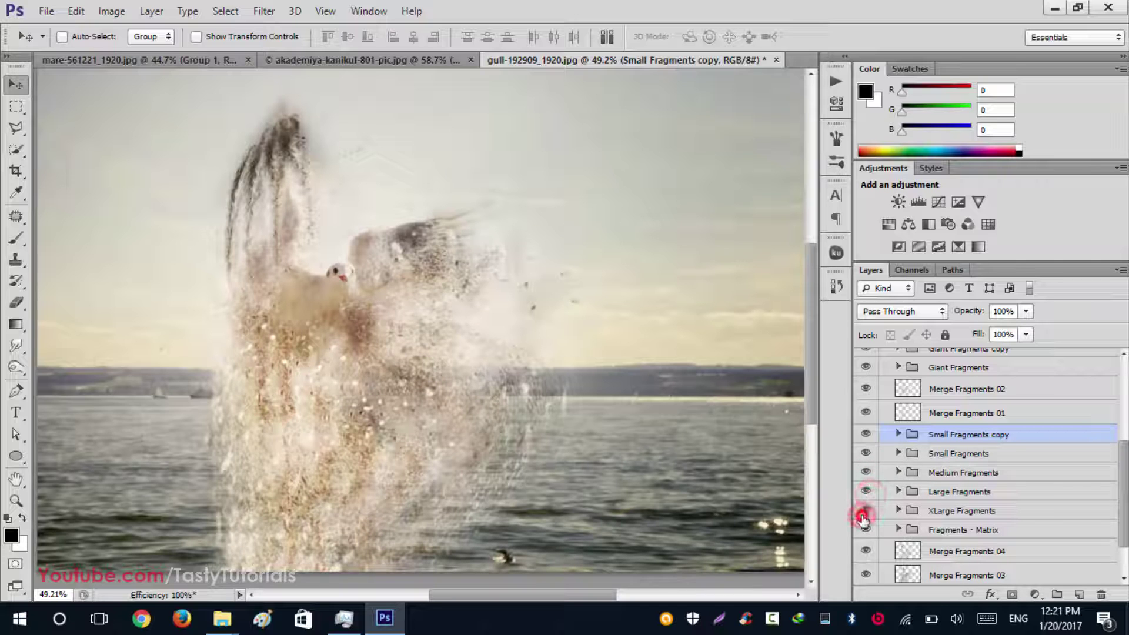
Compare the whole image with the Merge Fragments 04 layer hidden and shown, leaving the layer on.
{"action": "left_click", "coordinate": [864, 542]}
{"action": "left_click", "coordinate": [864, 544]}
{"action": "left_click", "coordinate": [865, 544]}
{"action": "key", "text": "ctrl+0"}
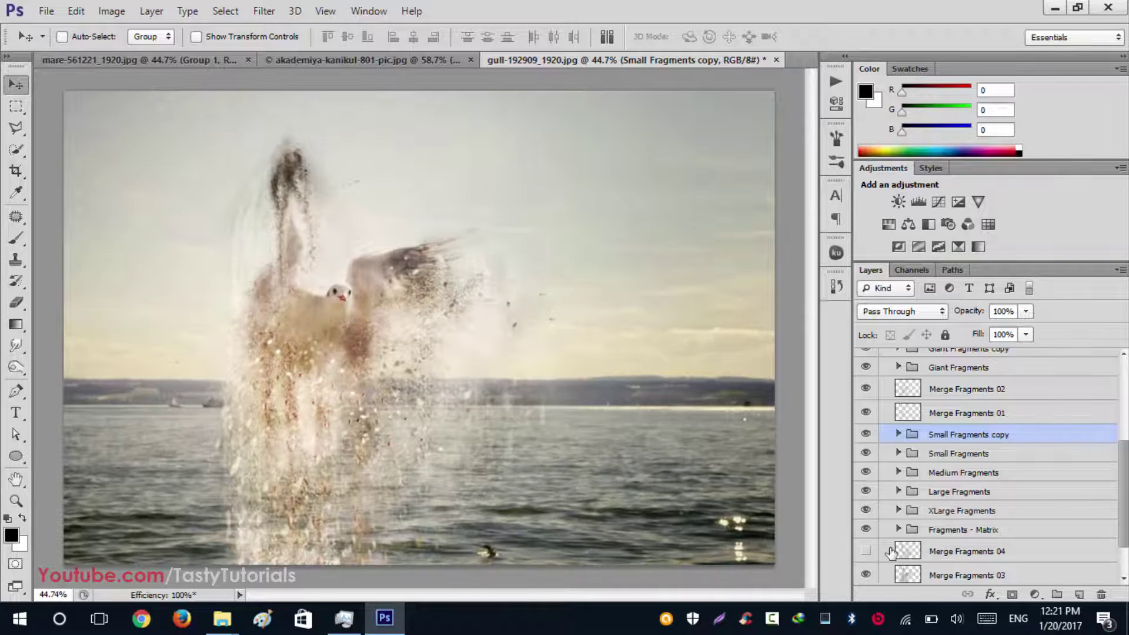
{"action": "left_click", "coordinate": [854, 550]}
{"action": "left_click", "coordinate": [866, 551]}
{"action": "left_click", "coordinate": [866, 553]}
{"action": "left_click", "coordinate": [866, 553]}
Compare the dispersion with the Merge Fragments 03 and Motion Blur layers hidden and shown in turn.
{"action": "scroll", "coordinate": [937, 532], "scroll_direction": "down", "scroll_amount": 2}
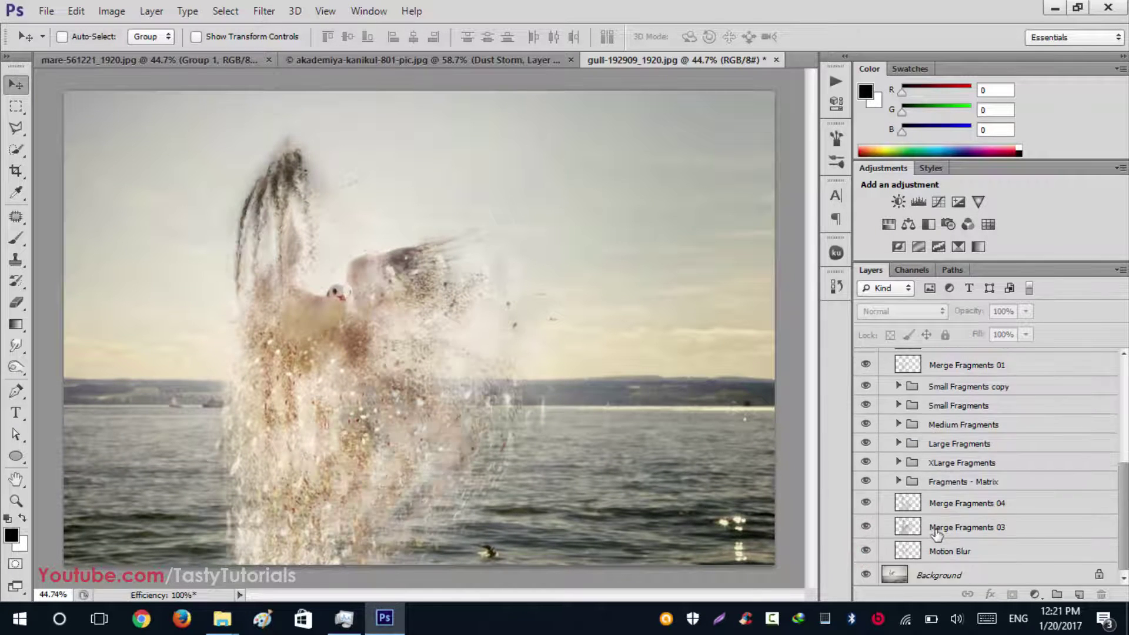
{"action": "left_click", "coordinate": [865, 526]}
{"action": "left_click", "coordinate": [866, 527]}
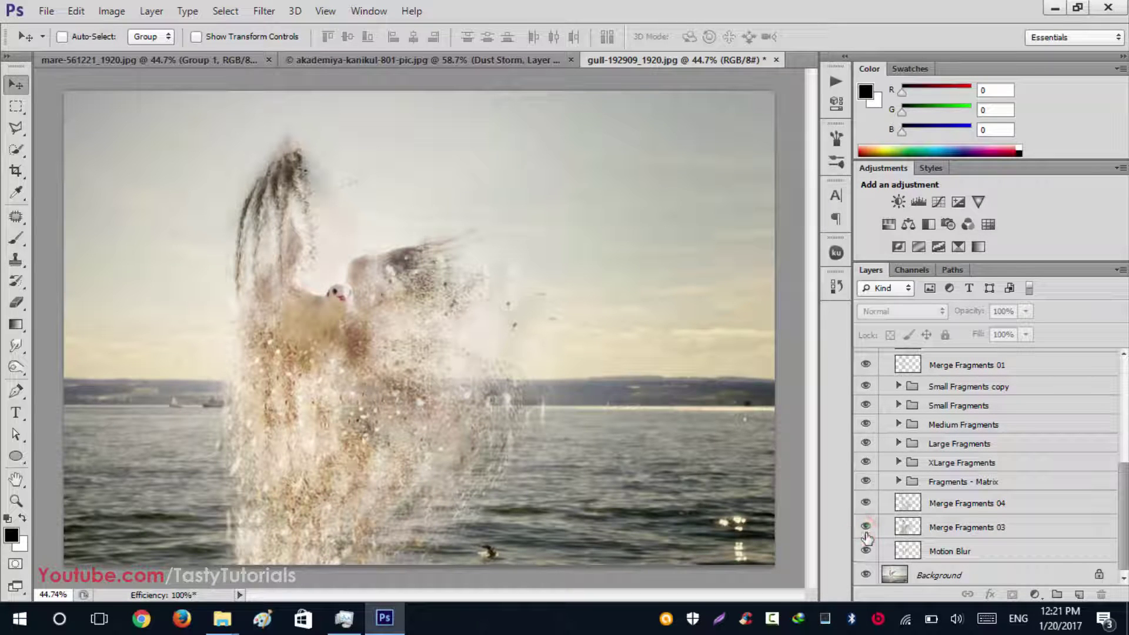
{"action": "left_click", "coordinate": [866, 551]}
{"action": "left_click", "coordinate": [865, 551]}
Collapse the Dust Storm group and preview the brush layer over the image, leaving it hidden.
{"action": "scroll", "coordinate": [947, 437], "scroll_direction": "up", "scroll_amount": 5}
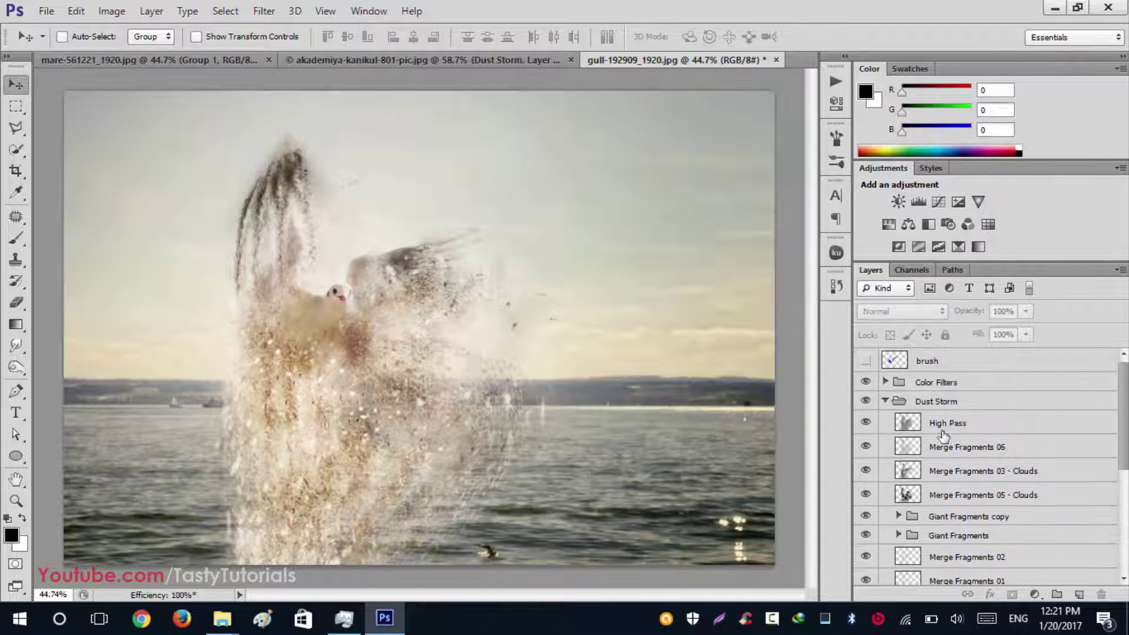
{"action": "left_click", "coordinate": [885, 403]}
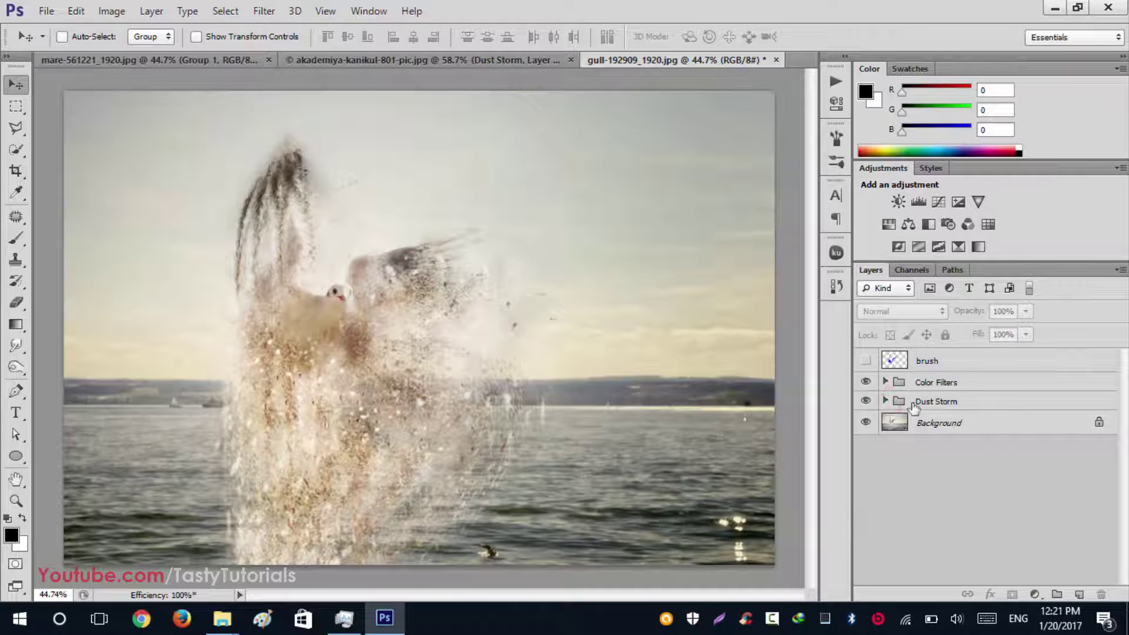
{"action": "left_click", "coordinate": [866, 360]}
{"action": "left_click", "coordinate": [865, 360]}
{"action": "left_click", "coordinate": [865, 359]}
{"action": "left_click", "coordinate": [866, 360]}
Examine the fragments around the gull's raised wing, head and body up close, ending on the whole image.
{"action": "scroll", "coordinate": [223, 153], "scroll_direction": "up", "scroll_amount": 5}
{"action": "scroll", "coordinate": [445, 325], "scroll_direction": "up", "scroll_amount": 1}
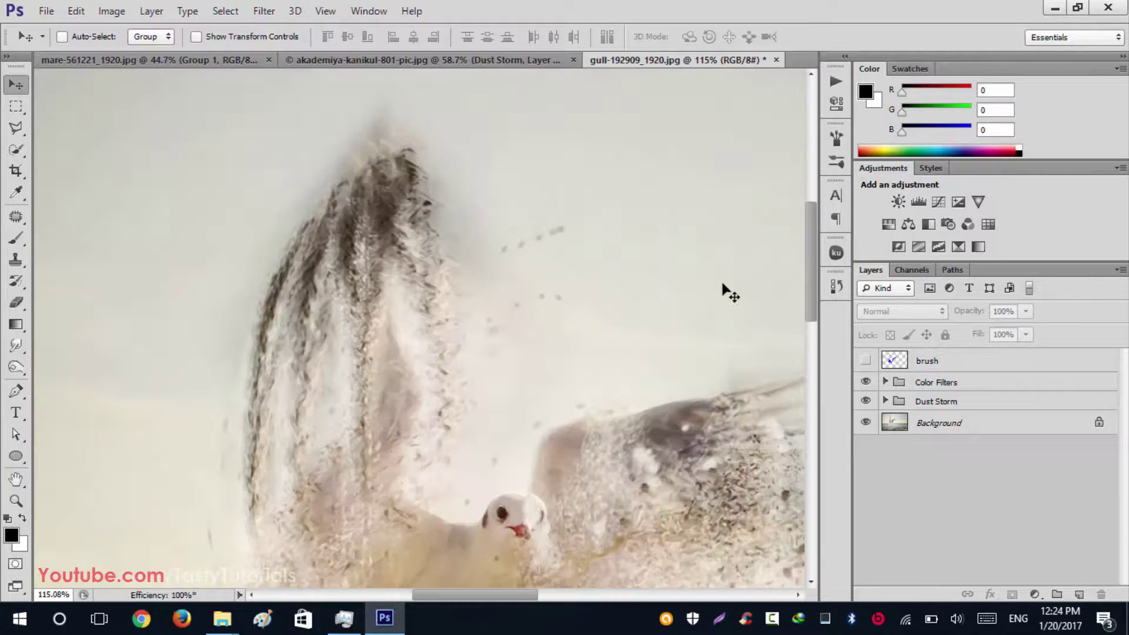
{"action": "scroll", "coordinate": [811, 297], "scroll_direction": "down", "scroll_amount": 3}
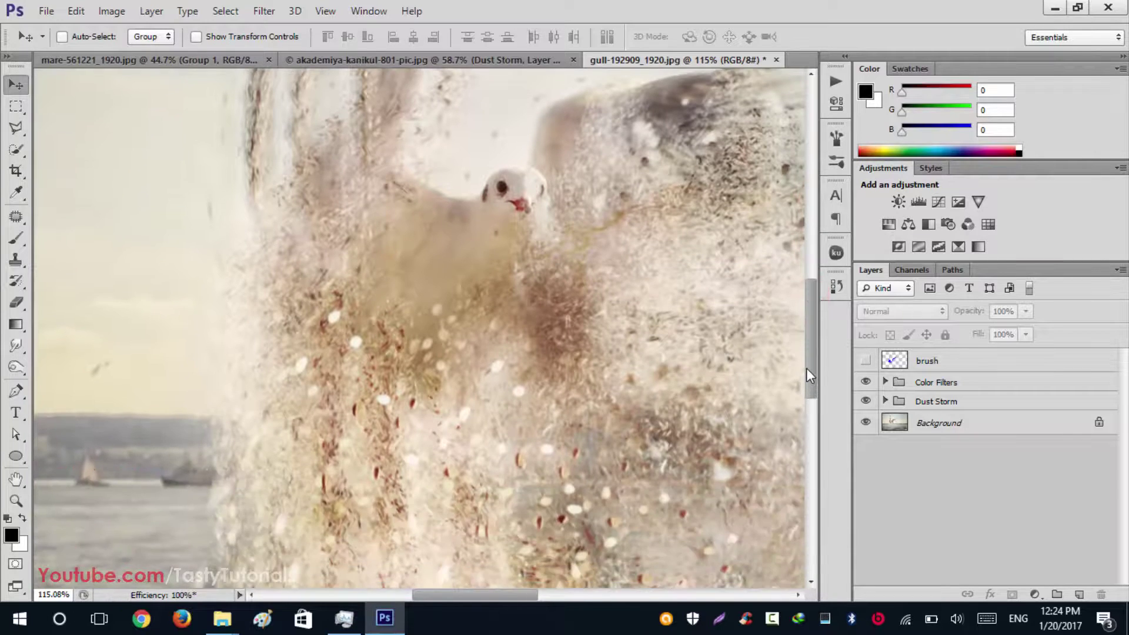
{"action": "scroll", "coordinate": [346, 435], "scroll_direction": "down", "scroll_amount": 5}
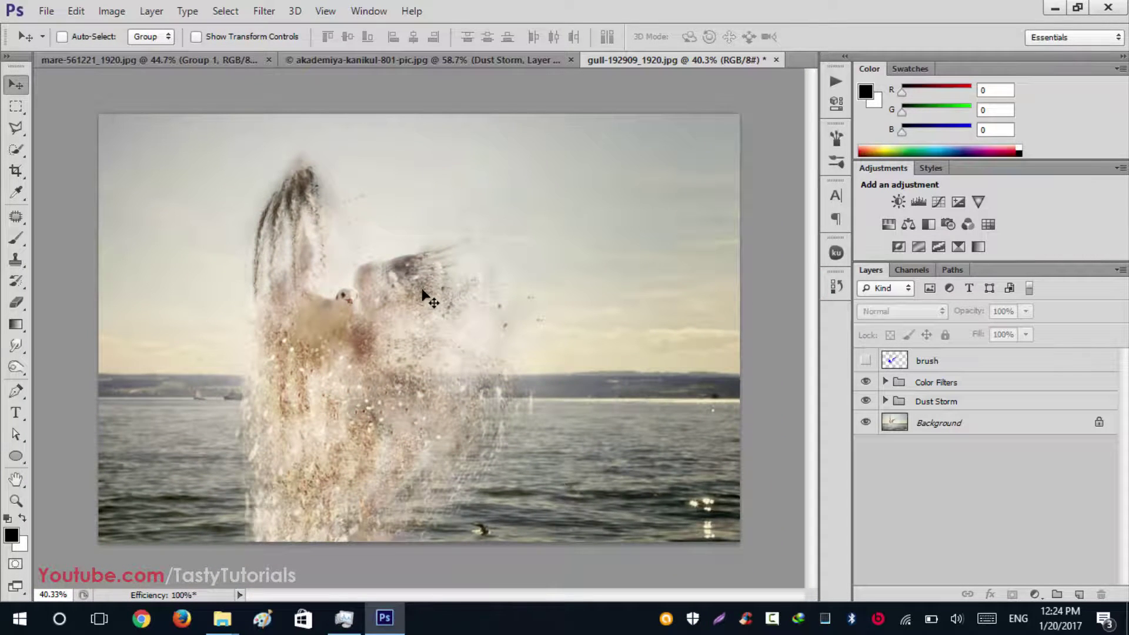
Review the akademiya-kanikul-801-pic.jpg and mare-561221_1920.jpg documents, ending back on the gull image.
{"action": "left_click", "coordinate": [429, 60]}
{"action": "left_click", "coordinate": [171, 62]}
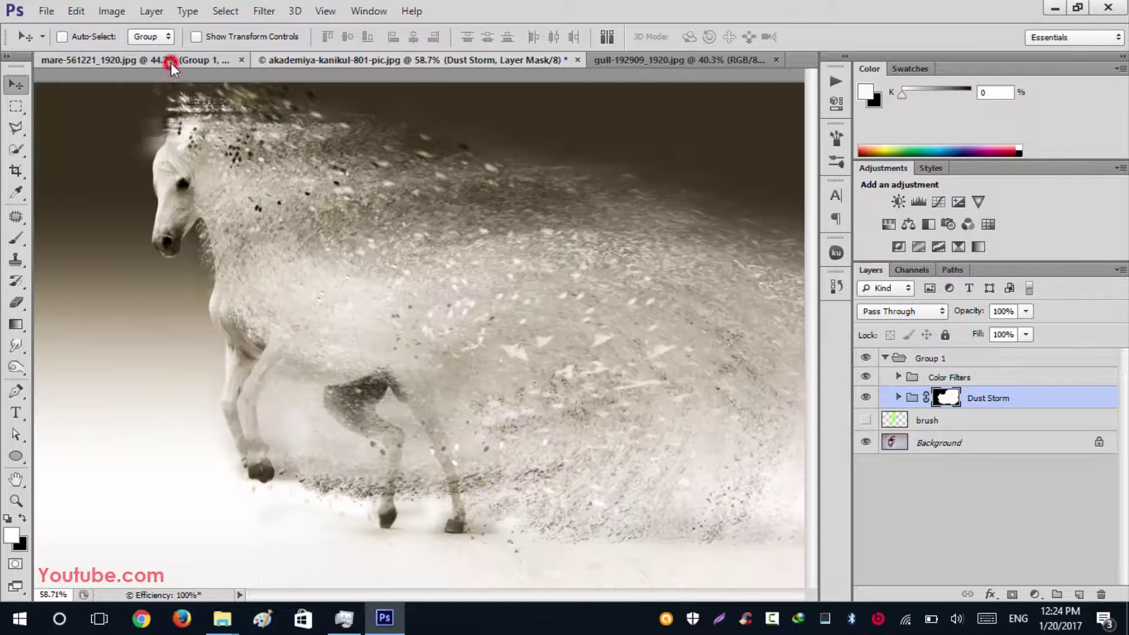
{"action": "scroll", "coordinate": [353, 328], "scroll_direction": "down", "scroll_amount": 2}
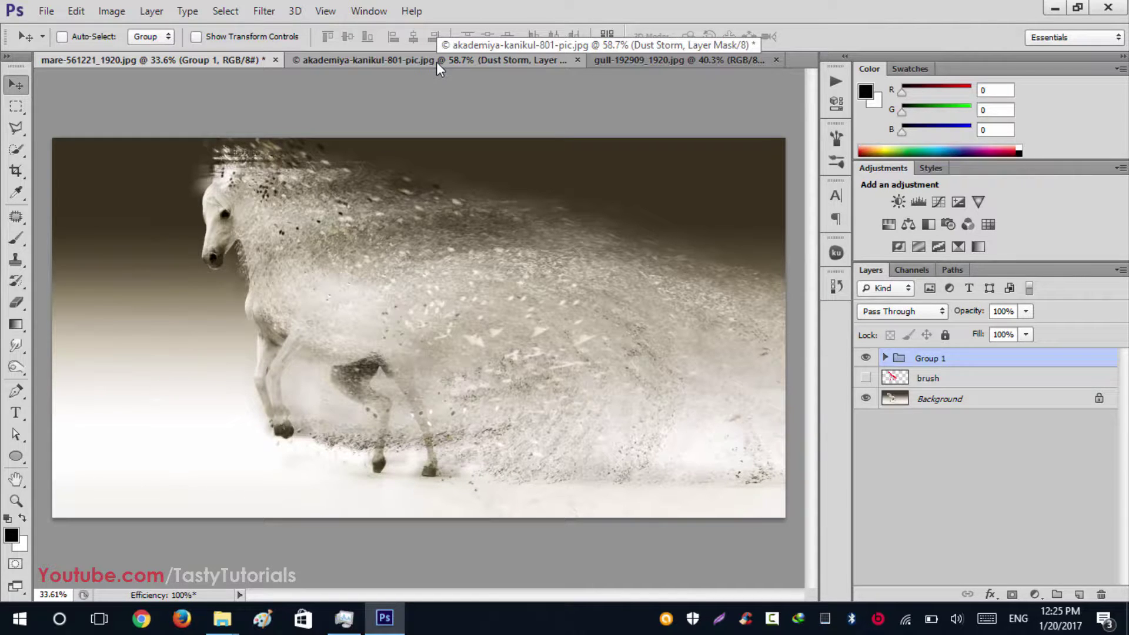
{"action": "left_click", "coordinate": [630, 60]}
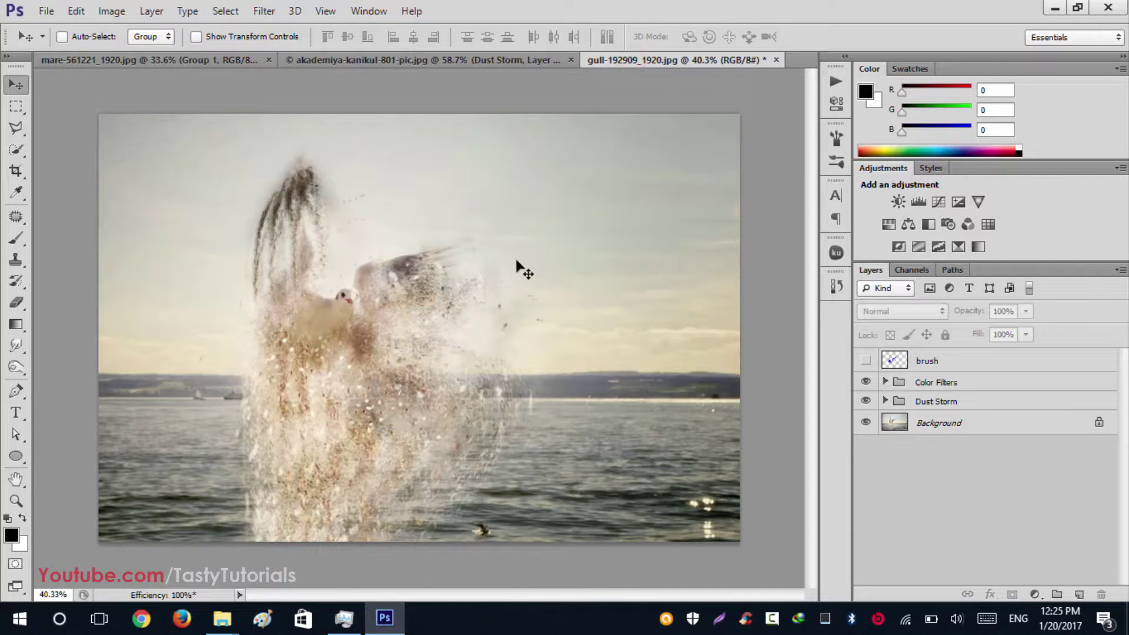